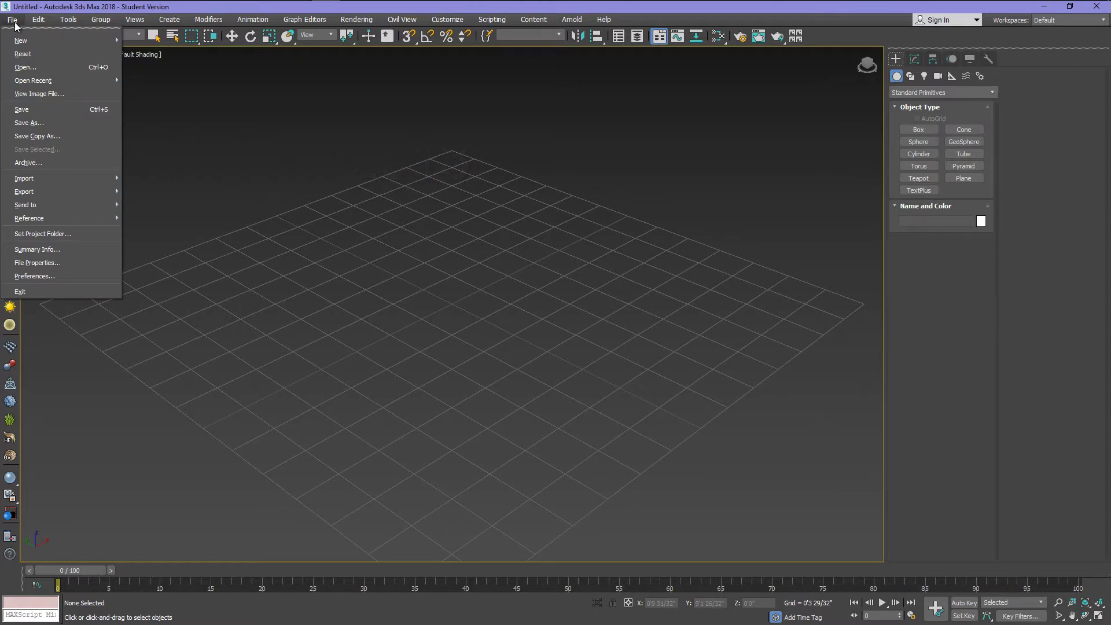
Set the display gamma to 2.2 in the gamma and LUT preferences and accept the settings.
left_click(34, 276)
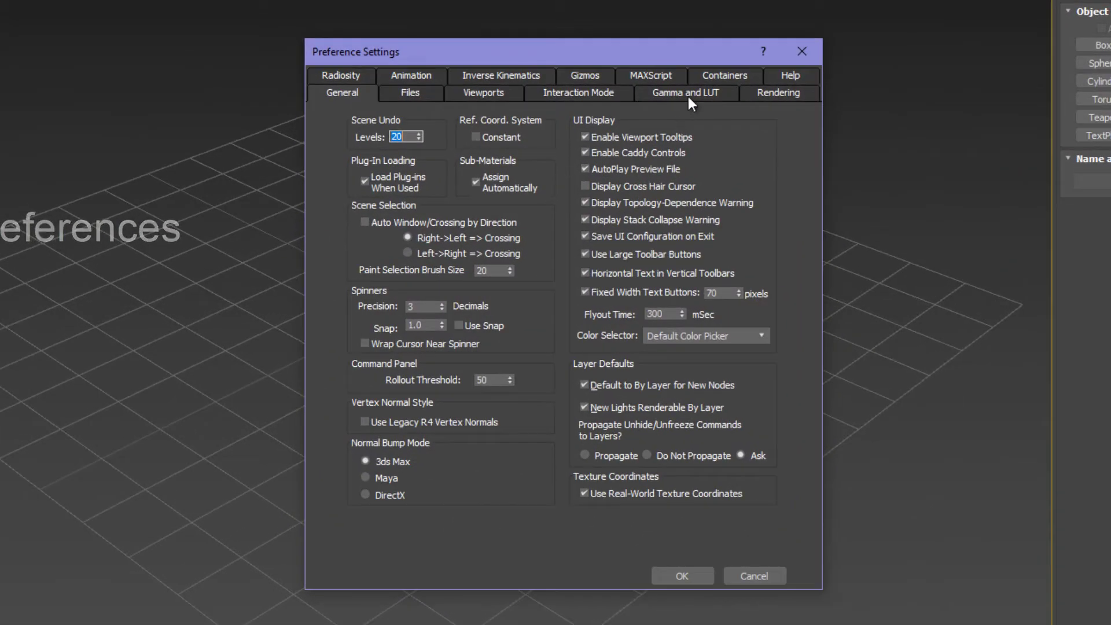
left_click(687, 96)
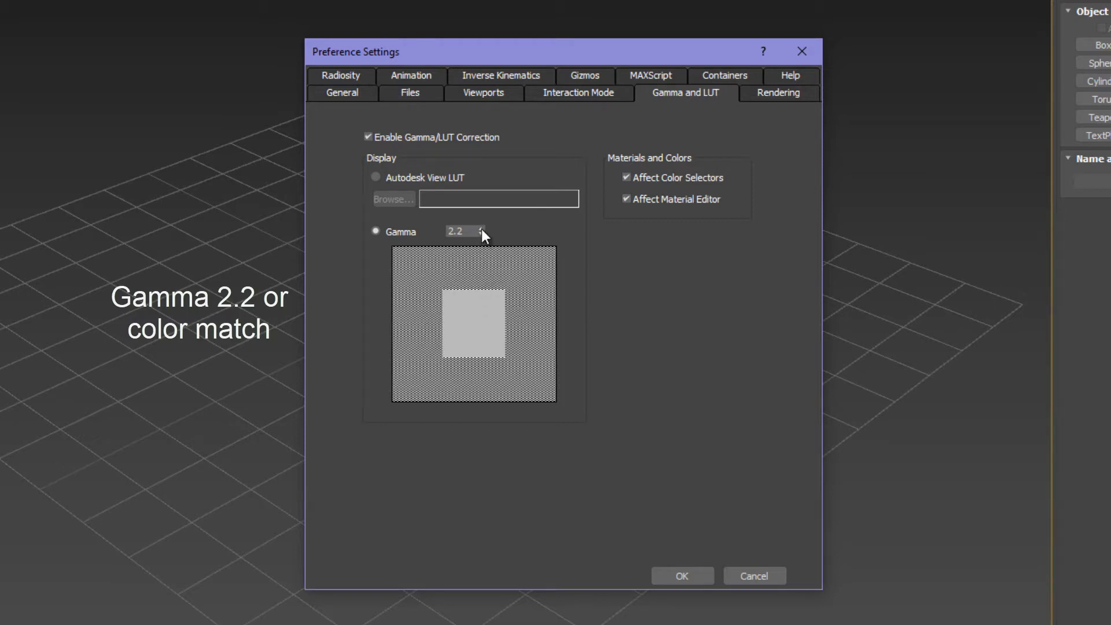
left_click_drag(482, 232, 519, 290)
left_click_drag(469, 232, 454, 231)
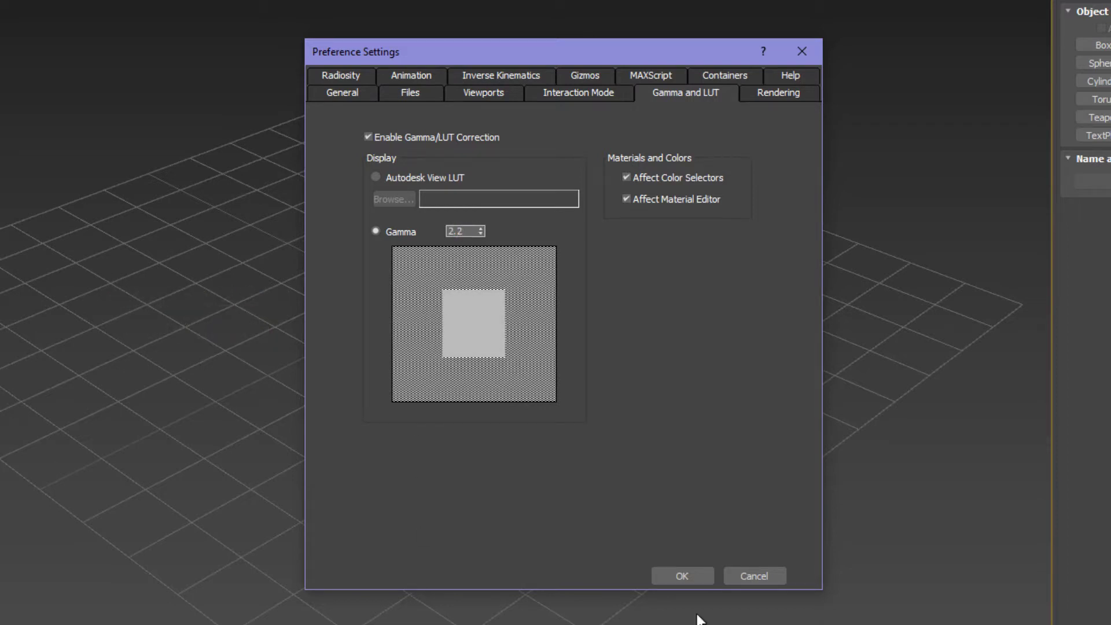
left_click(682, 576)
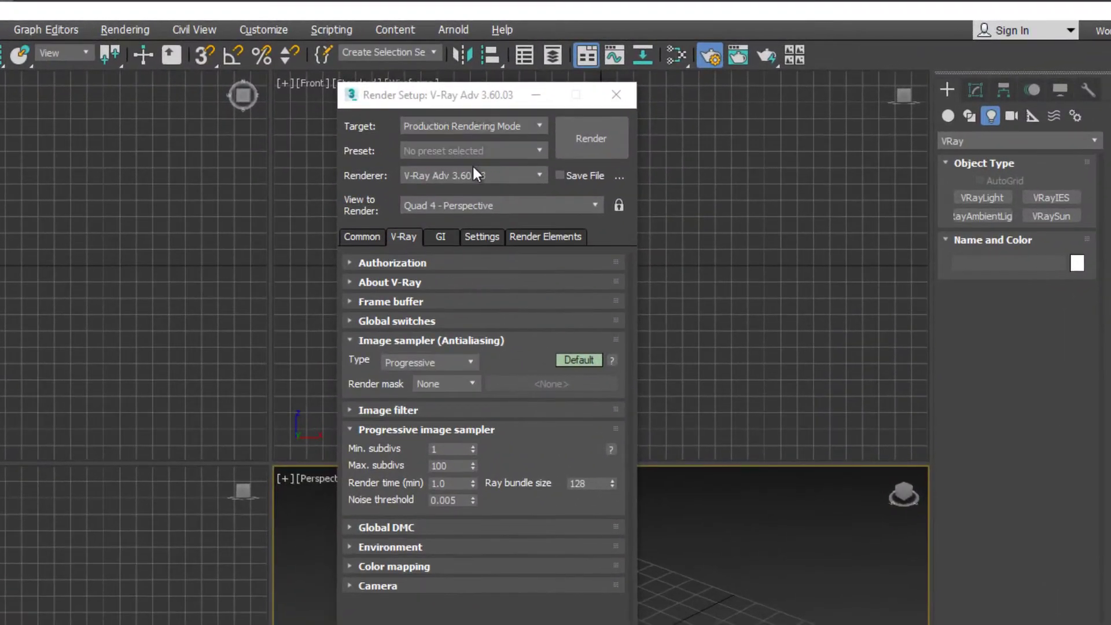
Set the renderer to V-Ray Adv 3.60.03 and the primary global illumination engine to Irradiance map.
left_click(472, 174)
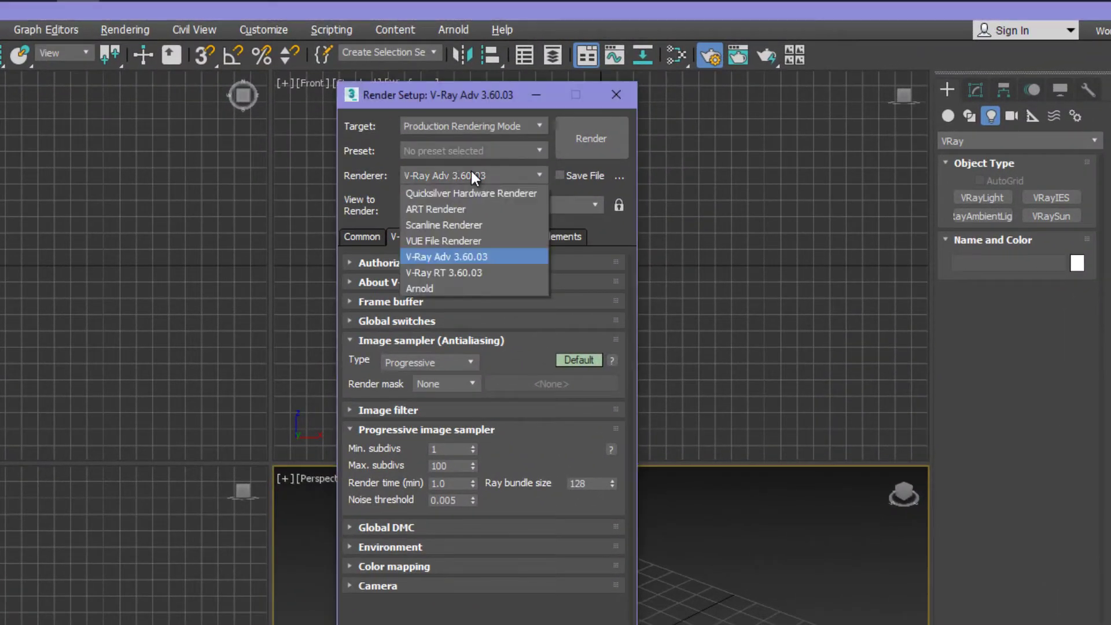
left_click(449, 258)
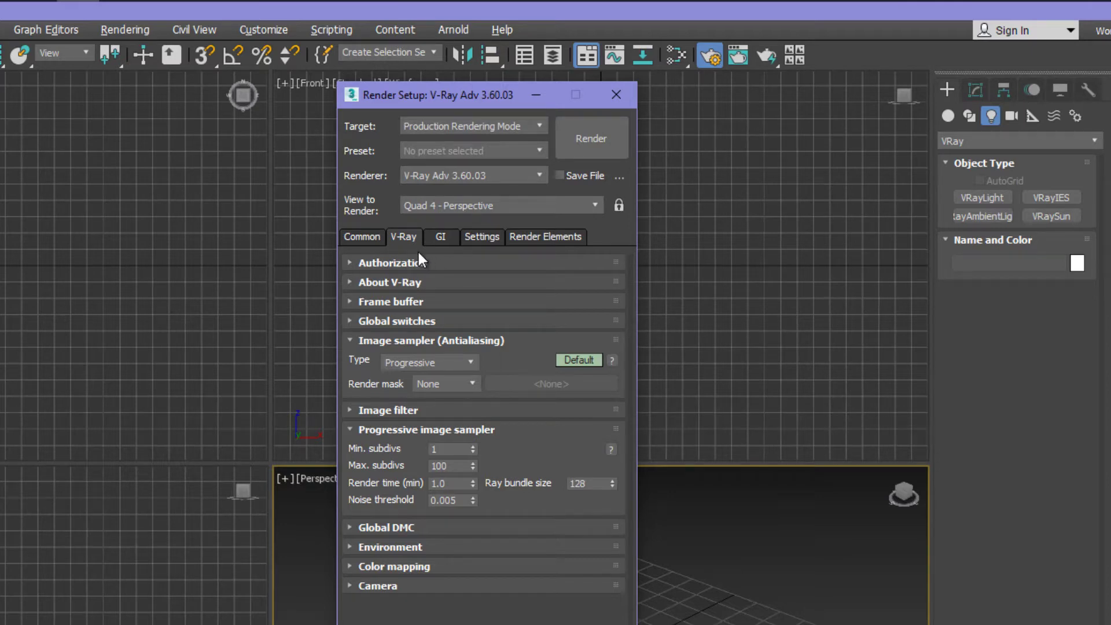
left_click(440, 237)
left_click(468, 301)
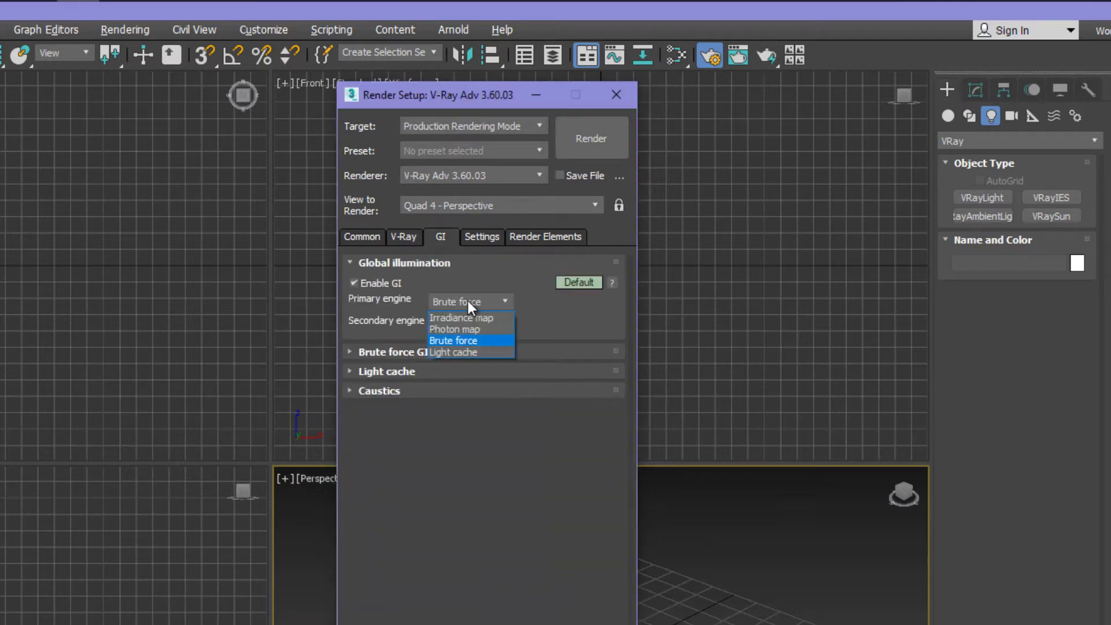
left_click(466, 320)
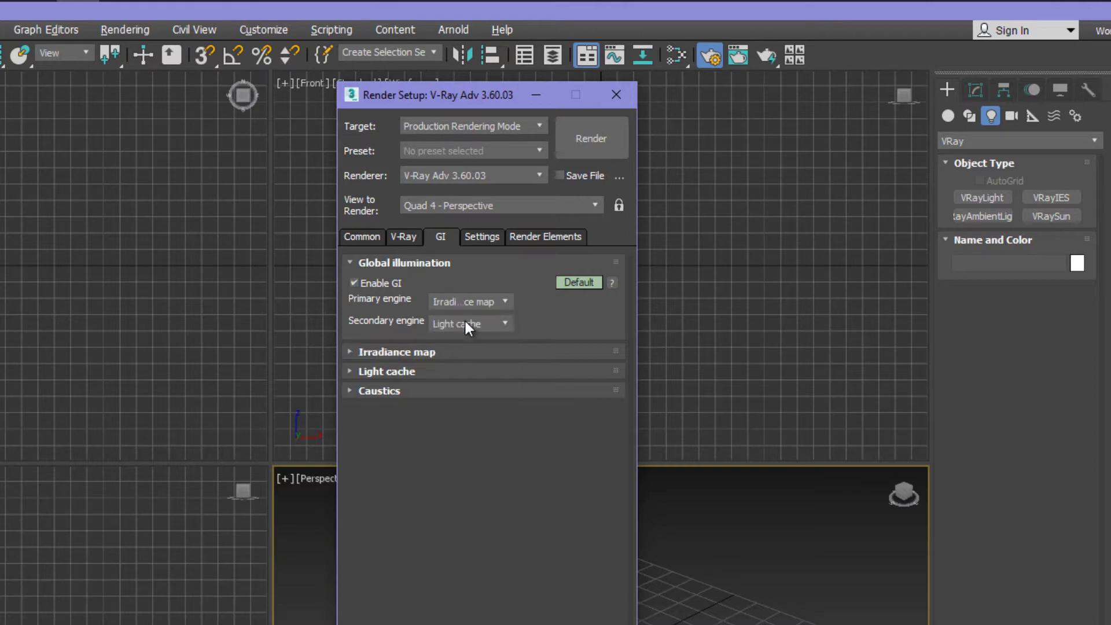
Set the irradiance map preset to Low, check the frame buffer and common output settings, and close the render setup.
left_click(459, 353)
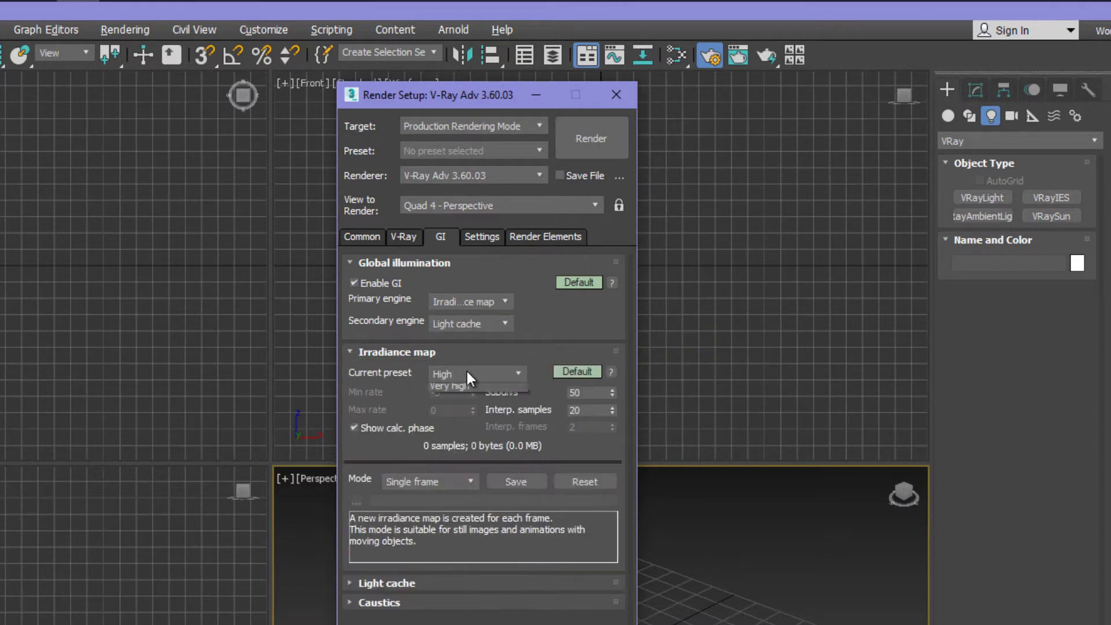
left_click(466, 371)
left_click(445, 413)
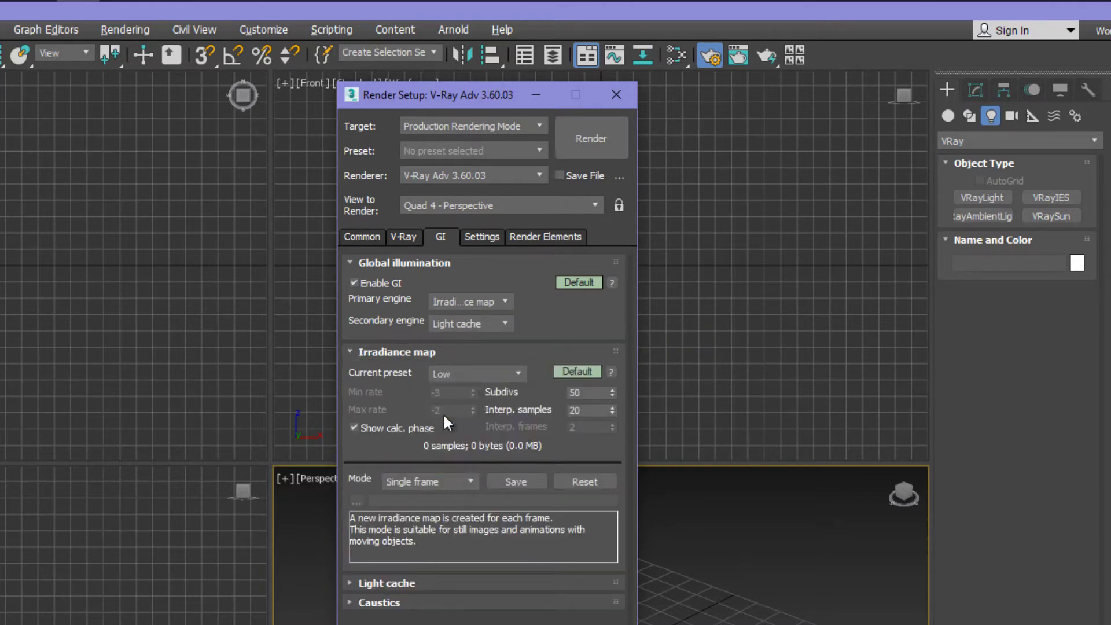
left_click(403, 237)
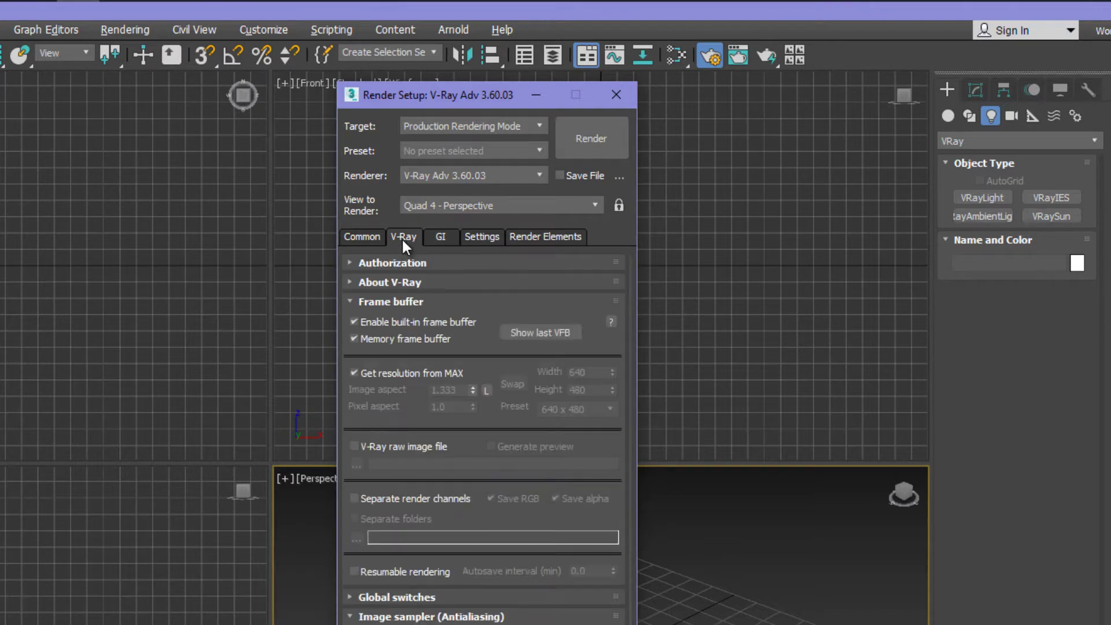
left_click(372, 234)
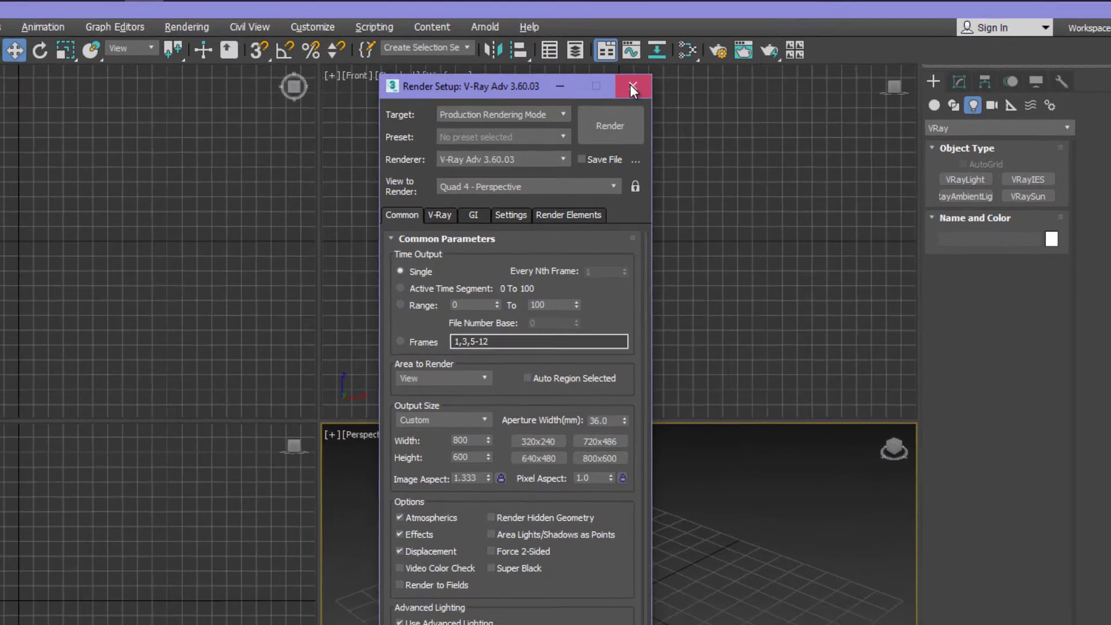
left_click(615, 94)
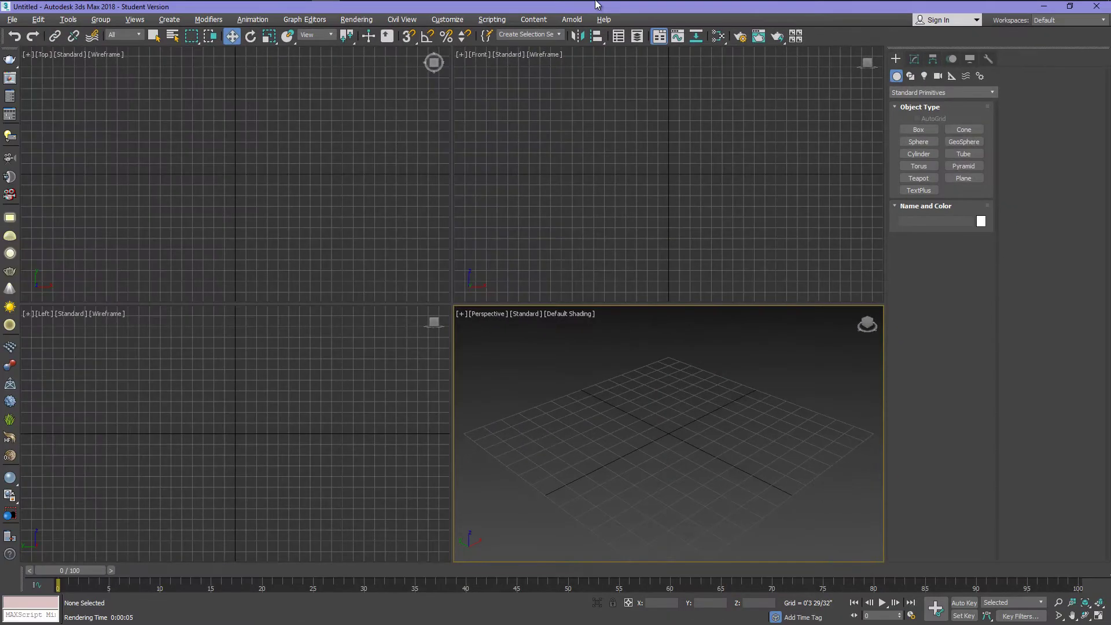
View the Product-Photography.jpg studio reference photo and close it.
left_click(581, 12)
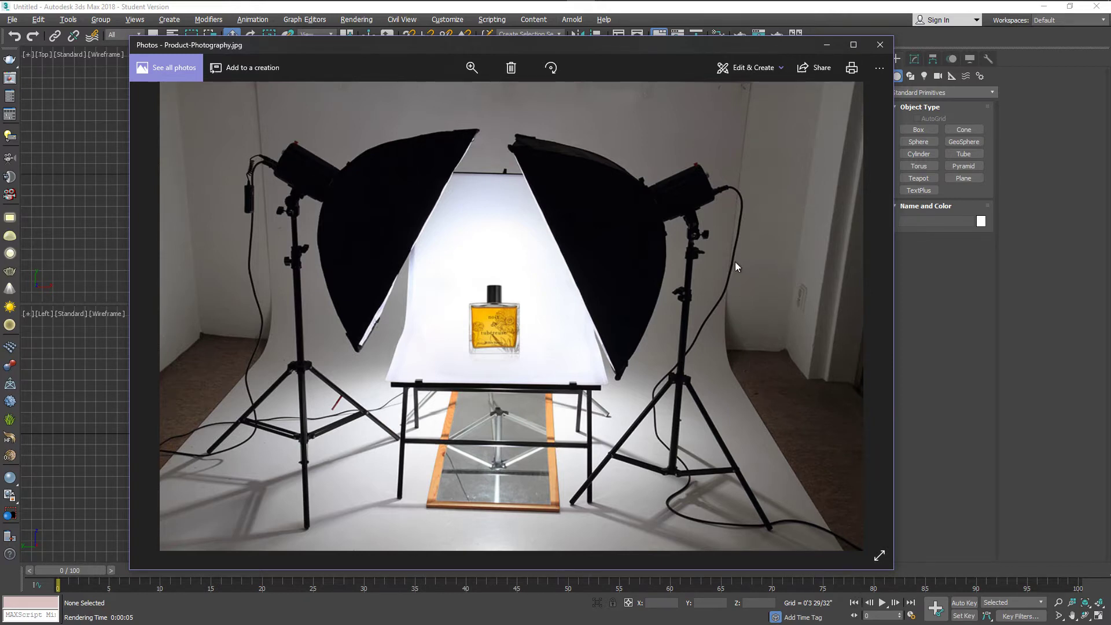
key("alt+F4")
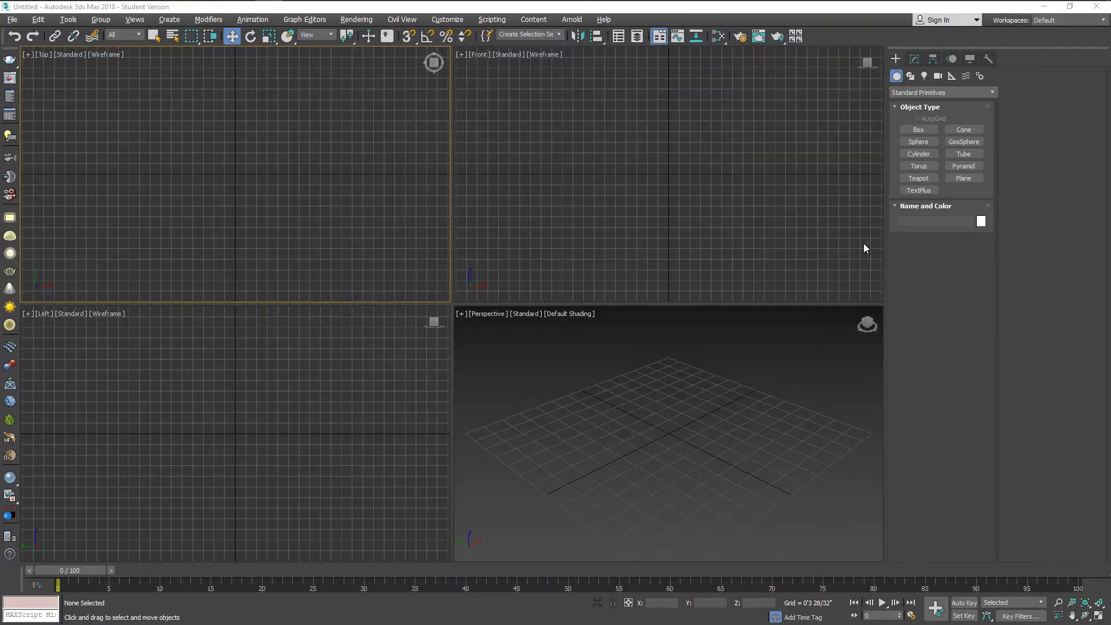
Create a plane in the Top view and set its length and width to 25'.
left_click(963, 178)
left_click_drag(156, 106, 304, 261)
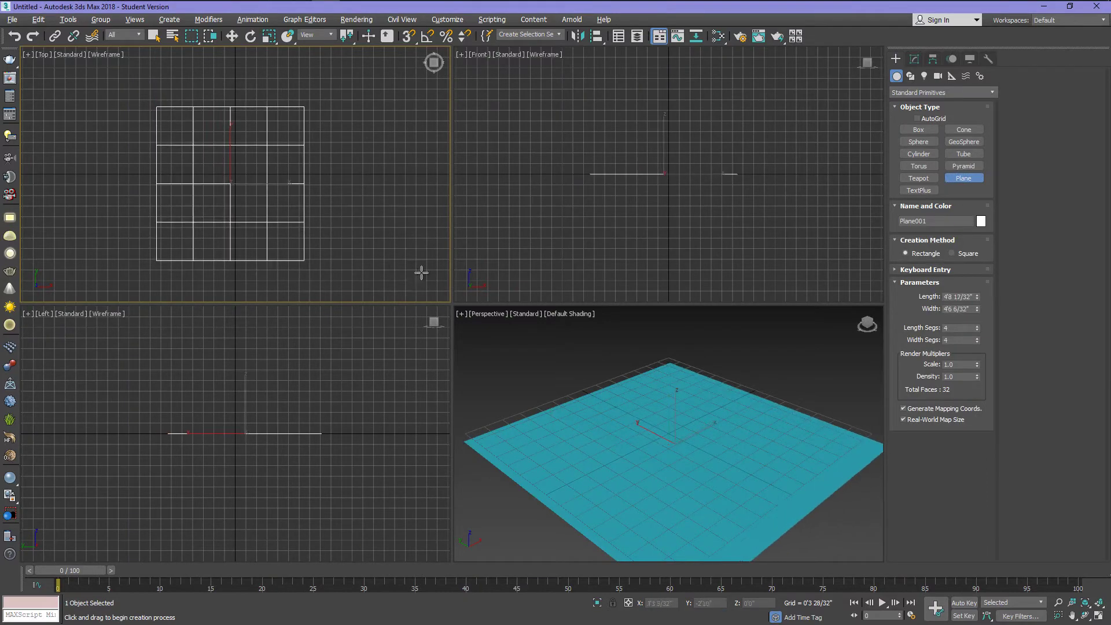
type("25")
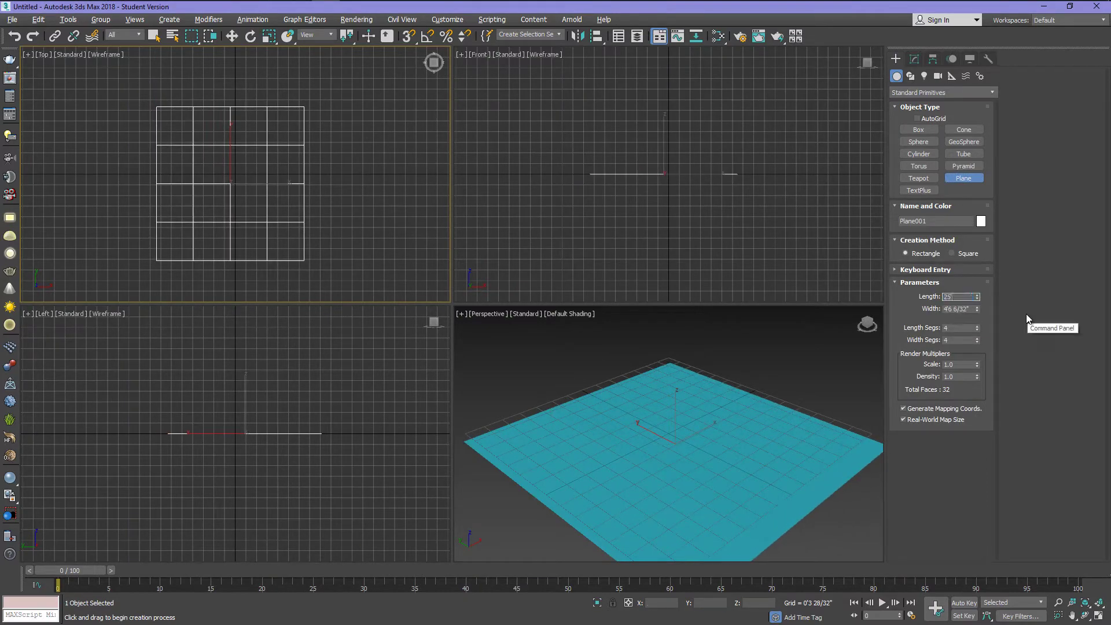
key("Tab")
type("25'")
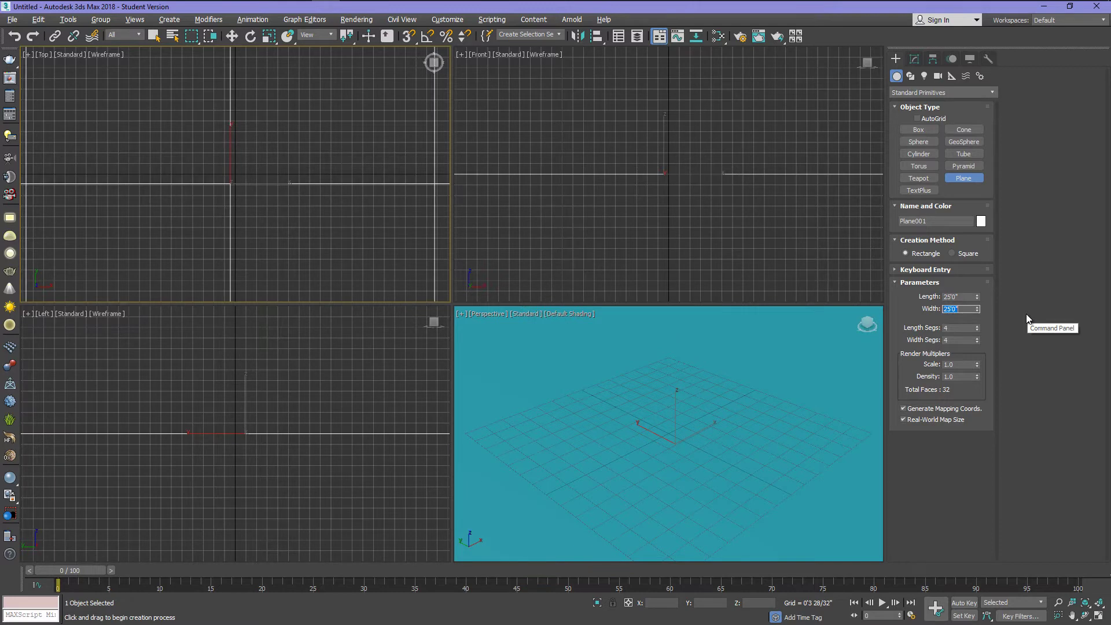
Reduce the plane's length and width segments to 1, finish plane creation and deselect it.
right_click(978, 330)
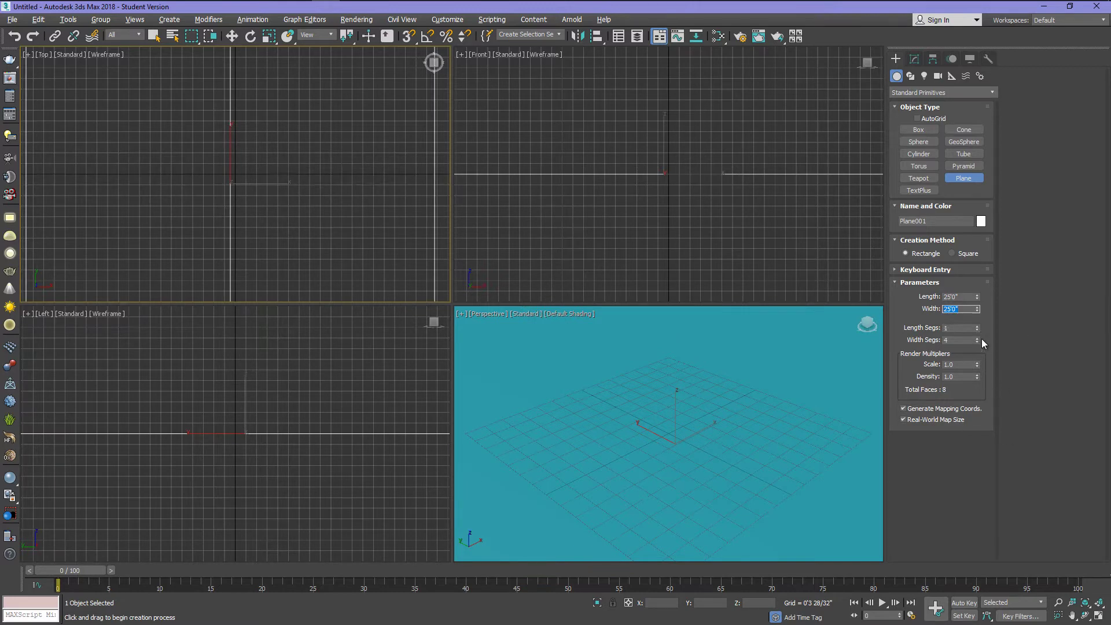
right_click(977, 342)
left_click(1099, 603)
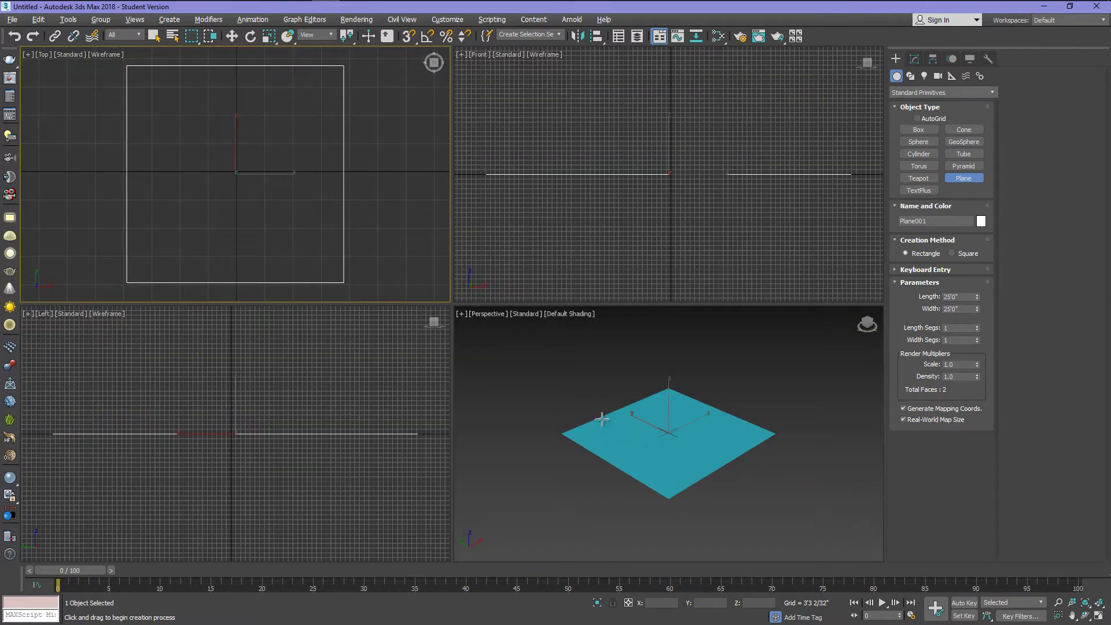
scroll(661, 442, "up", 3)
right_click(241, 183)
right_click(267, 138)
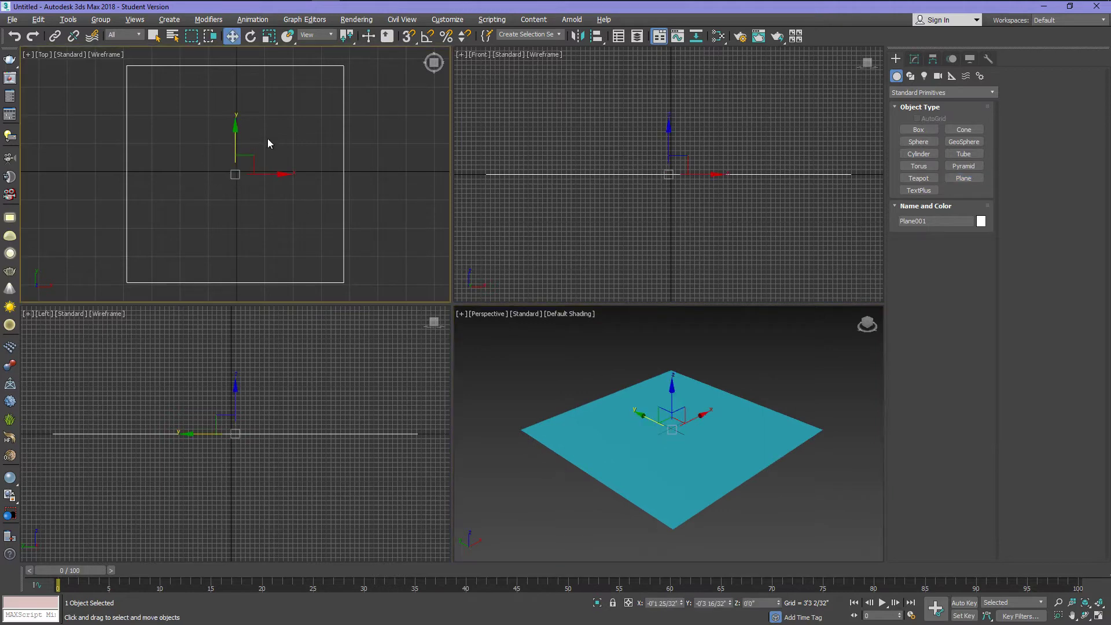
left_click(292, 123)
Start an AEC Extended wall and turn on 3D snapping to grid points.
left_click(916, 92)
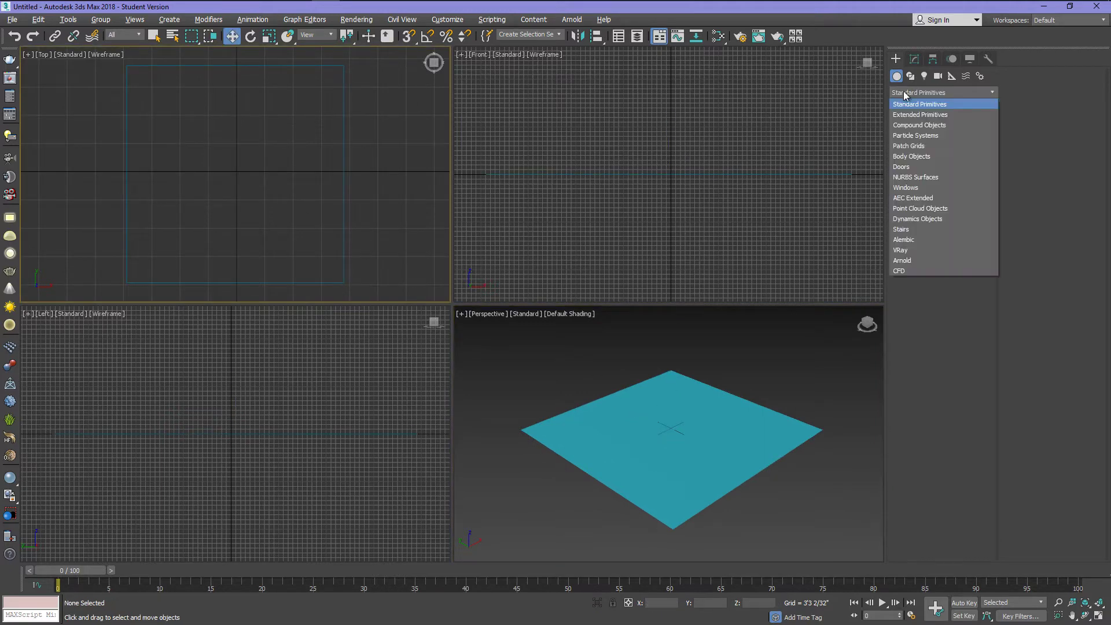
left_click(915, 177)
left_click(918, 142)
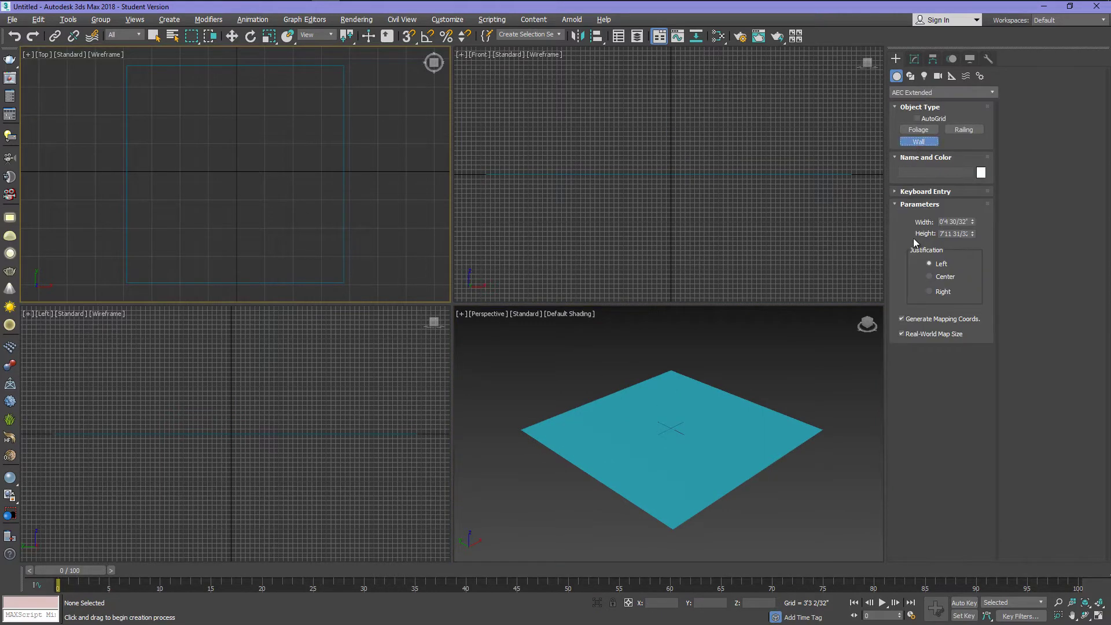
right_click(408, 35)
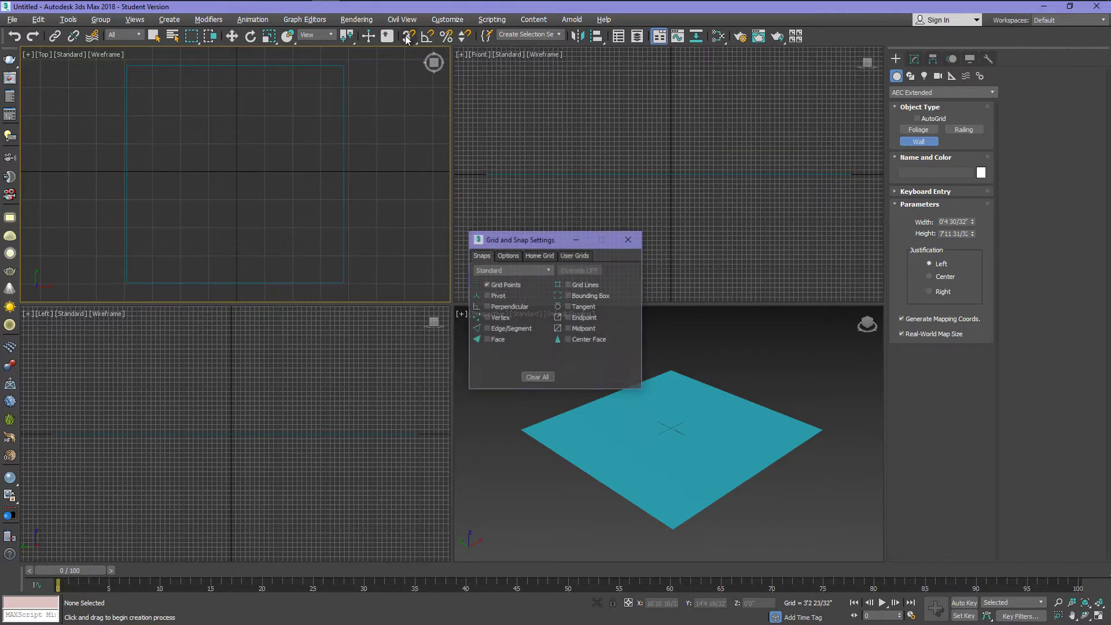
left_click(629, 239)
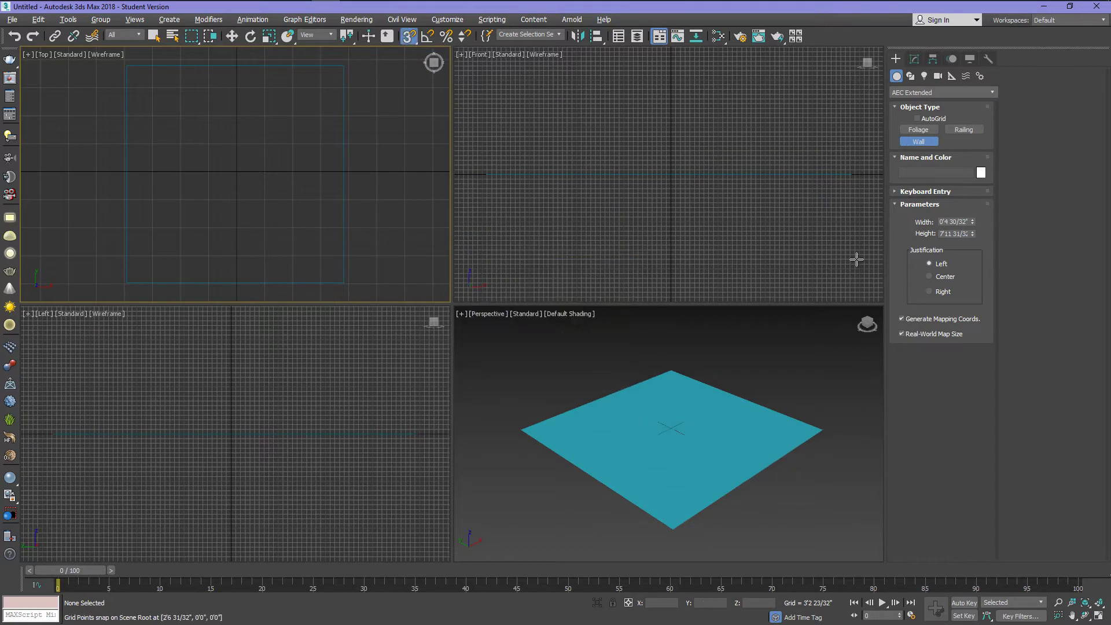
Draw four connected walls around the plane's perimeter as a closed square in the Top view, and turn snapping off.
left_click(149, 266)
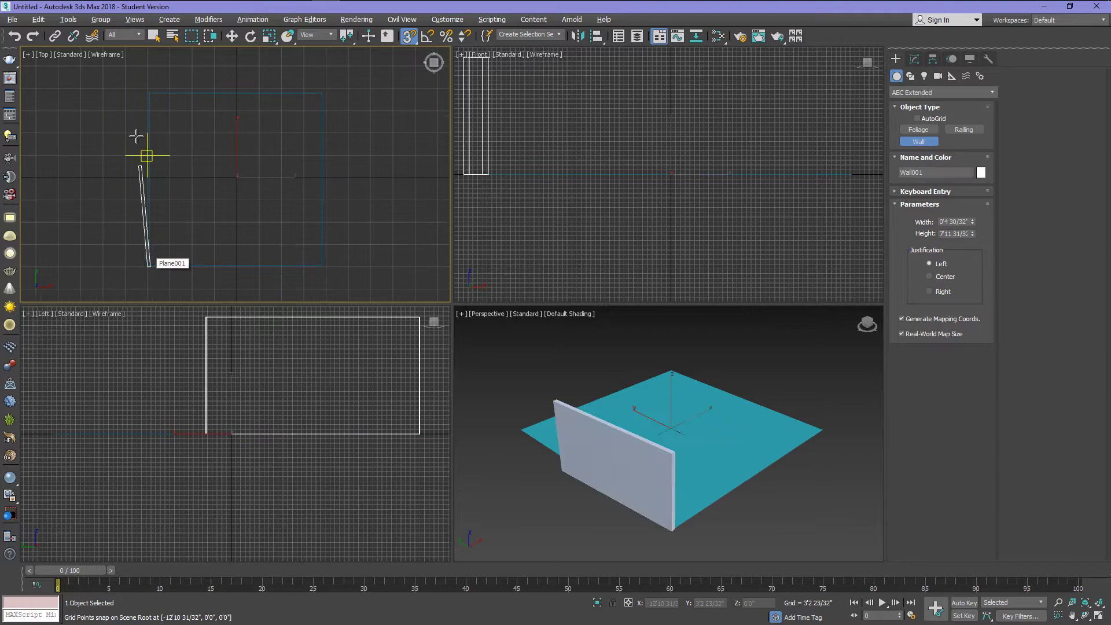
left_click(149, 91)
left_click(324, 90)
left_click(324, 265)
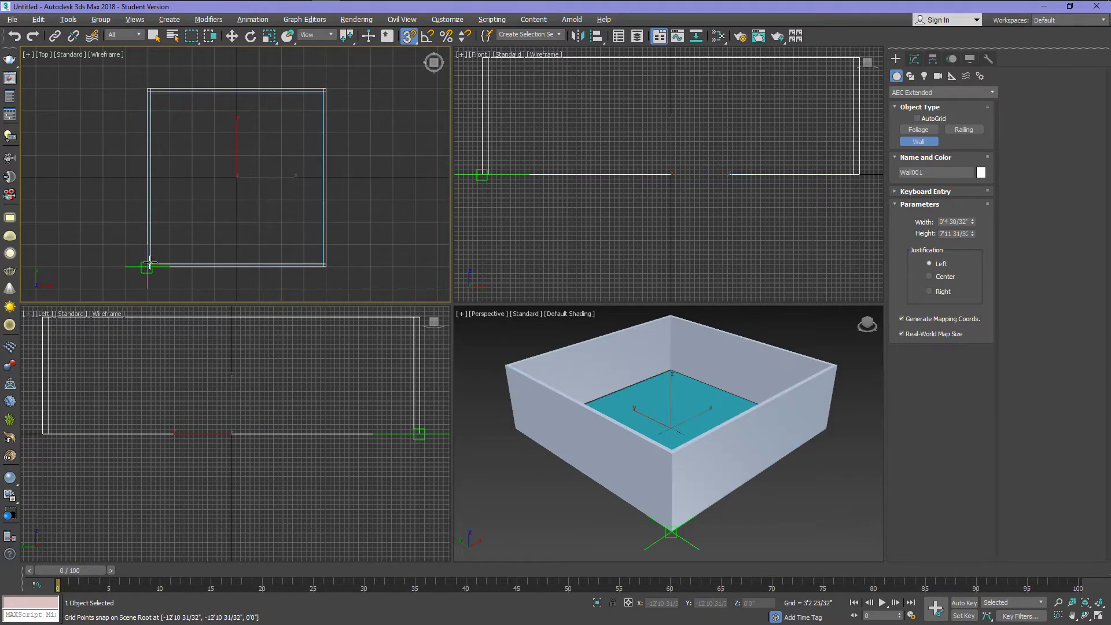
left_click(148, 266)
left_click(542, 360)
right_click(546, 342)
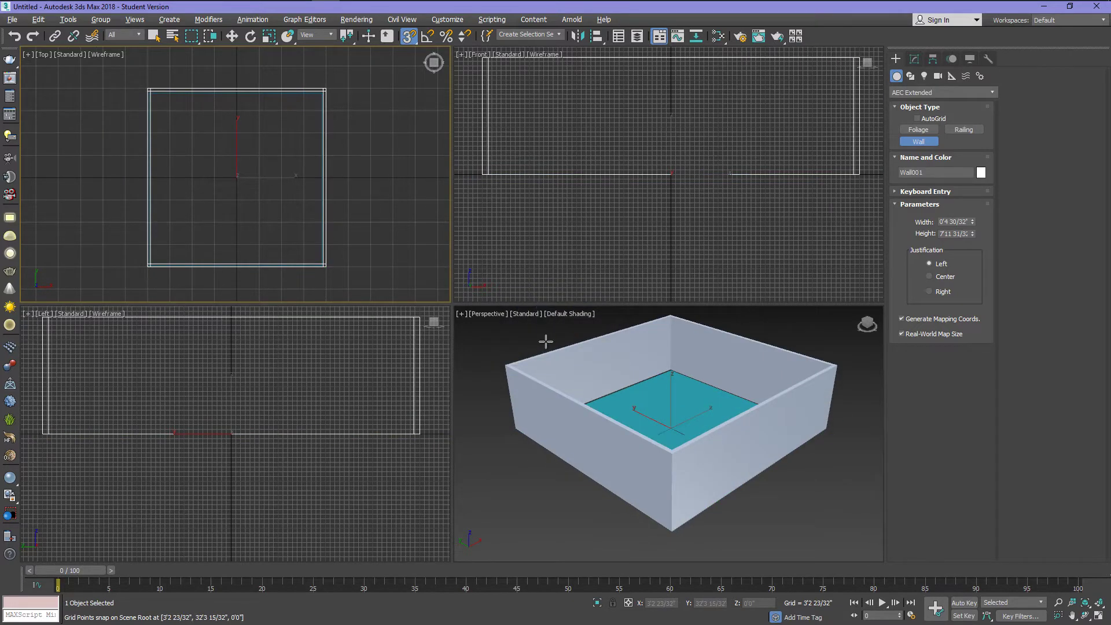
middle_click_drag(643, 371, 669, 397)
key("s")
right_click(113, 70)
Create a ceiling plane over the walls' footprint from the Bottom view and raise it to the top of the walls.
right_click(45, 60)
left_click(44, 55)
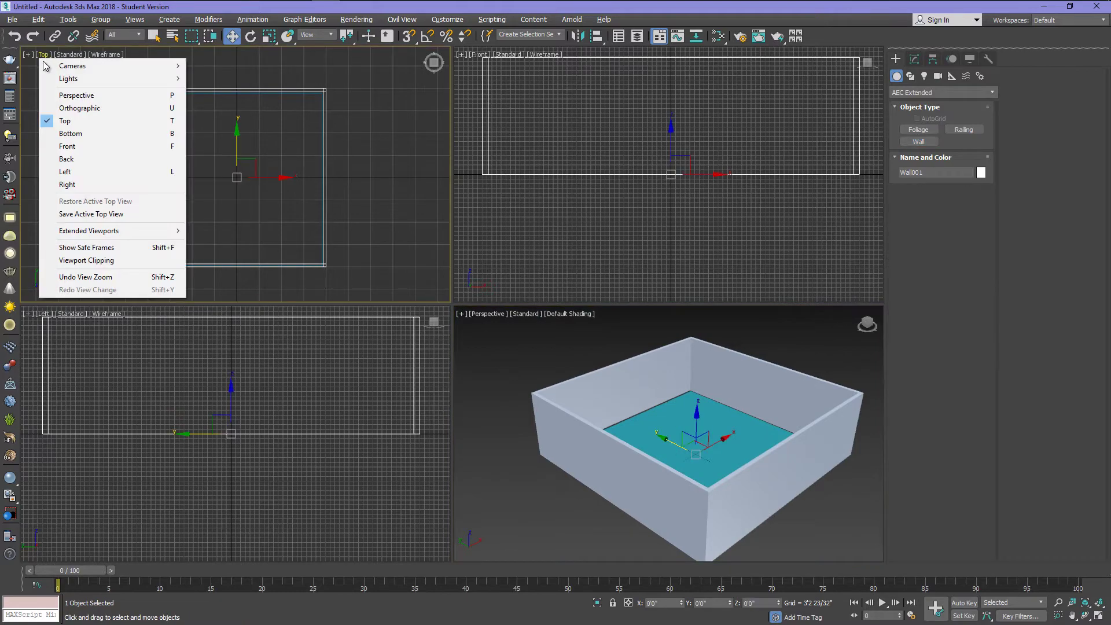
left_click(71, 134)
left_click(901, 93)
left_click(920, 102)
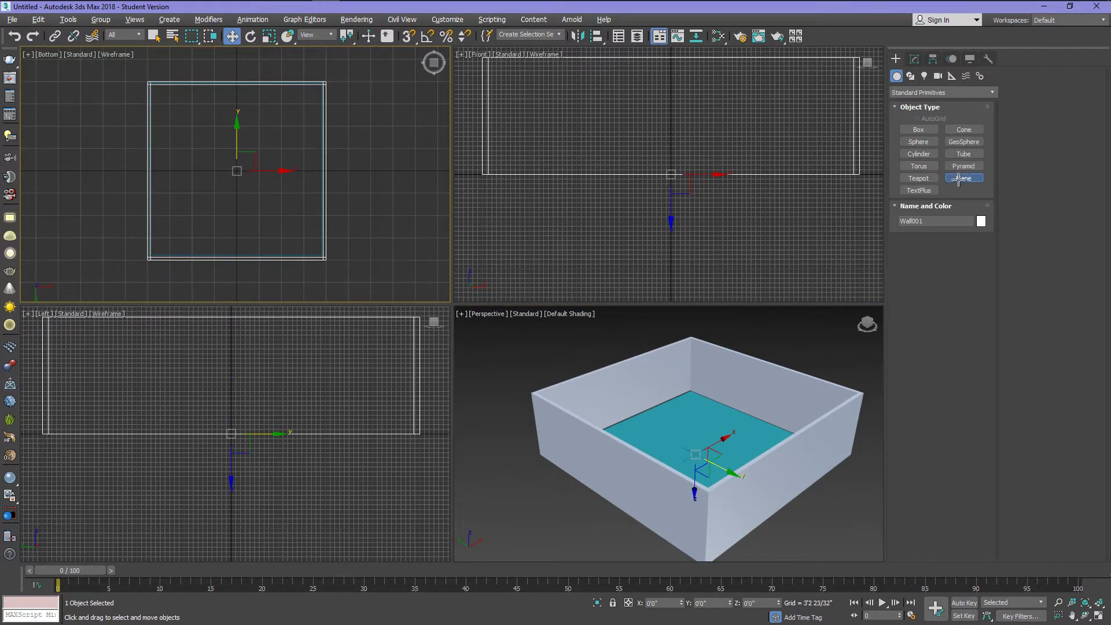
left_click(963, 179)
left_click_drag(149, 84, 325, 259)
right_click(301, 224)
right_click(278, 360)
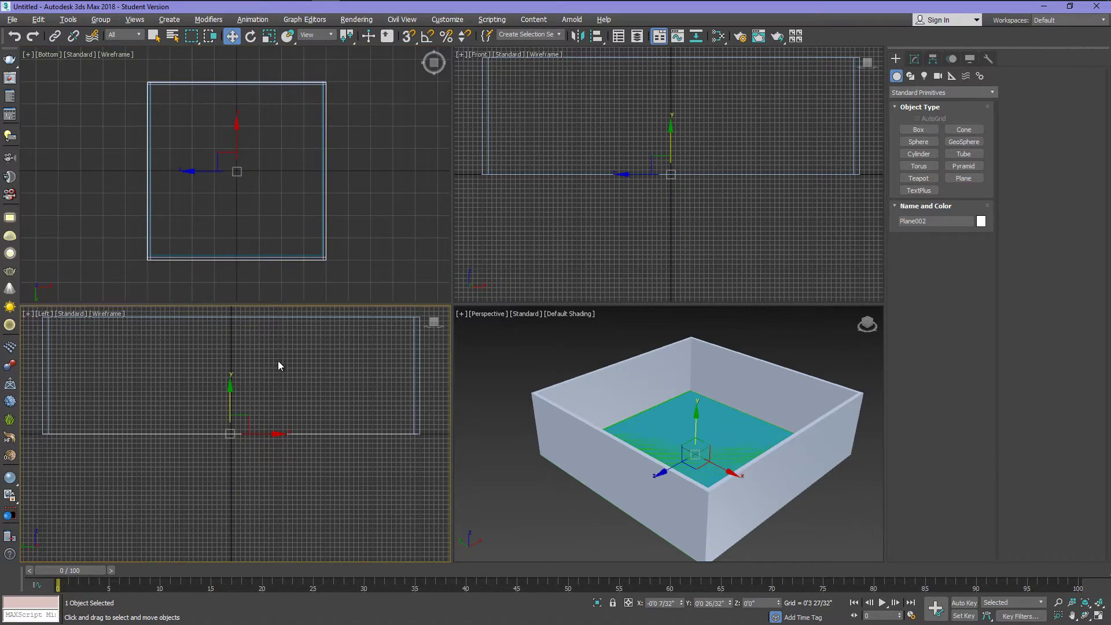
left_click(75, 86)
Create a floor plane about 25'11" by 25'10" across the walls' outer footprint from the Top view.
left_click(48, 55)
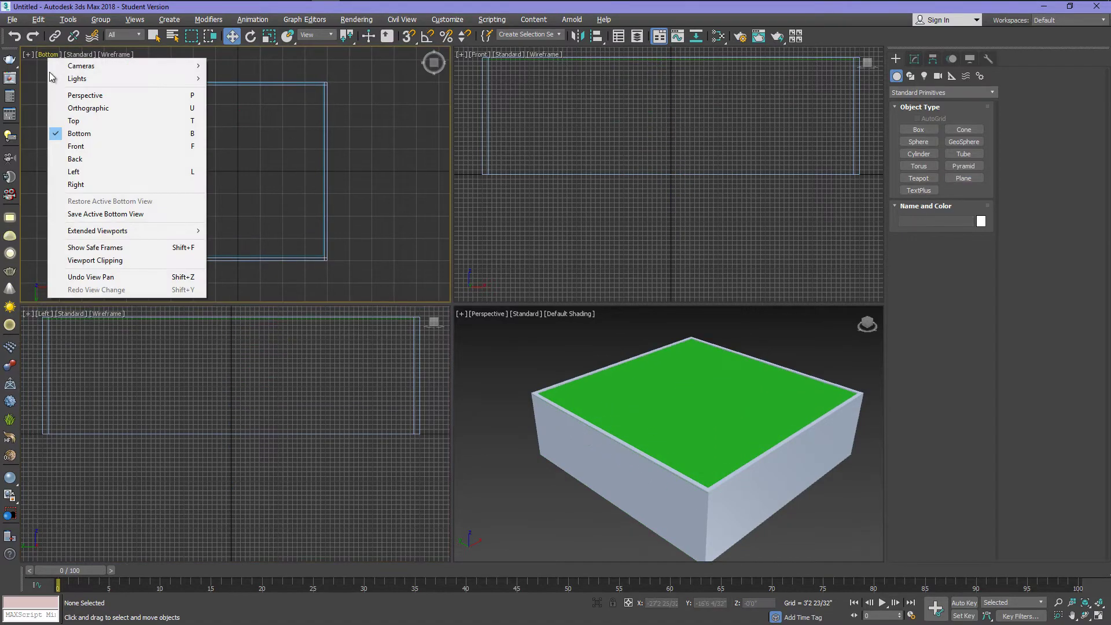
left_click(75, 120)
left_click(968, 178)
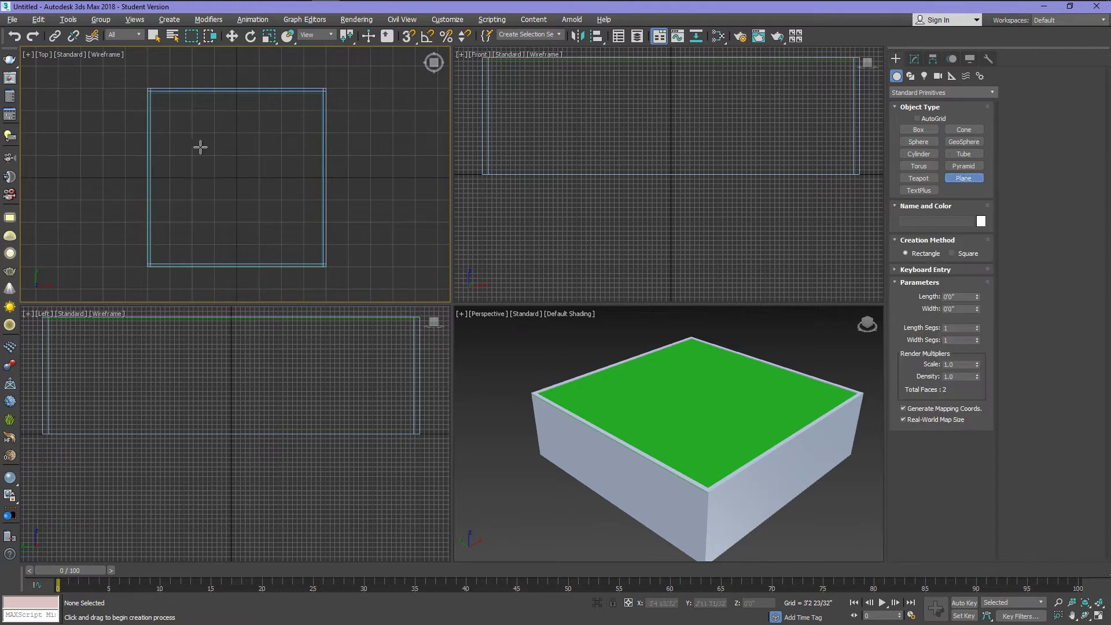
left_click_drag(146, 86, 326, 267)
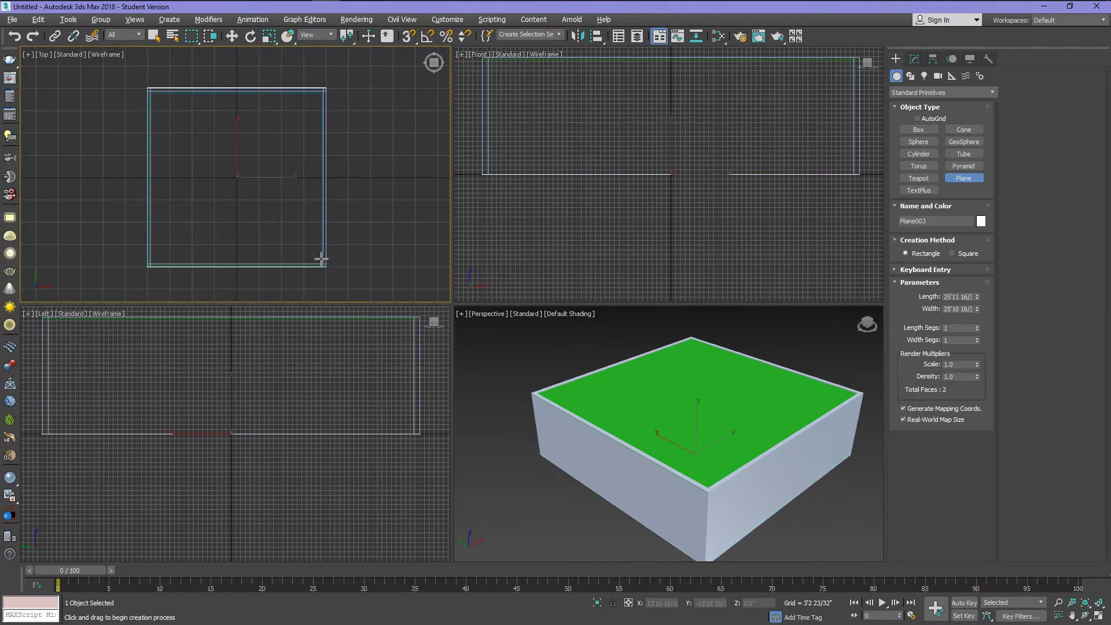
right_click(326, 267)
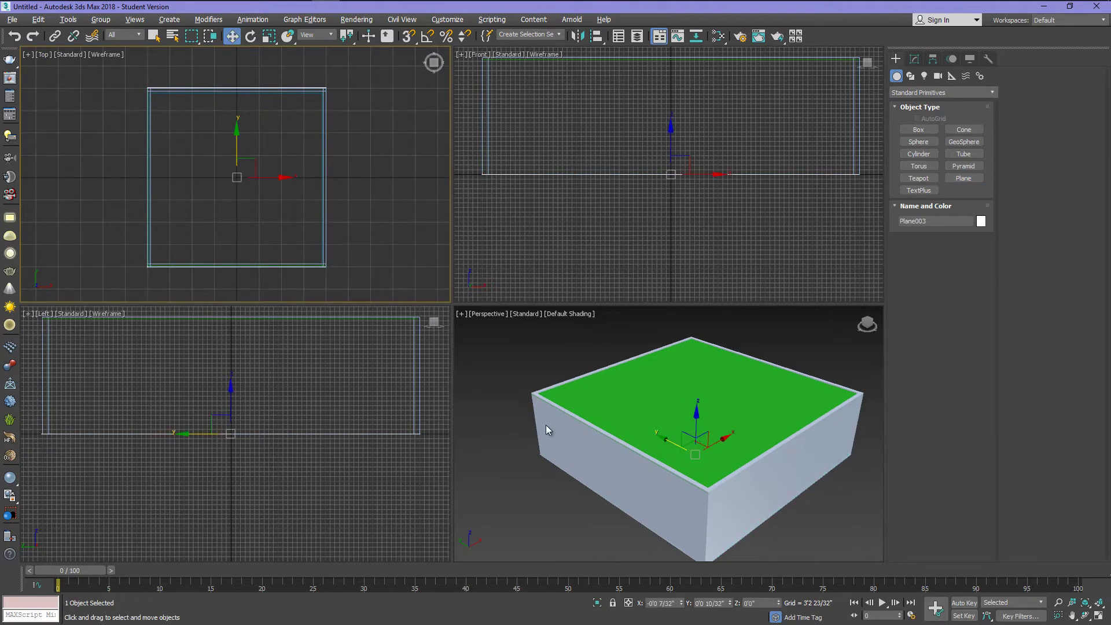
Display the Perspective view in wireframe.
left_click(575, 315)
left_click(599, 402)
right_click(862, 220)
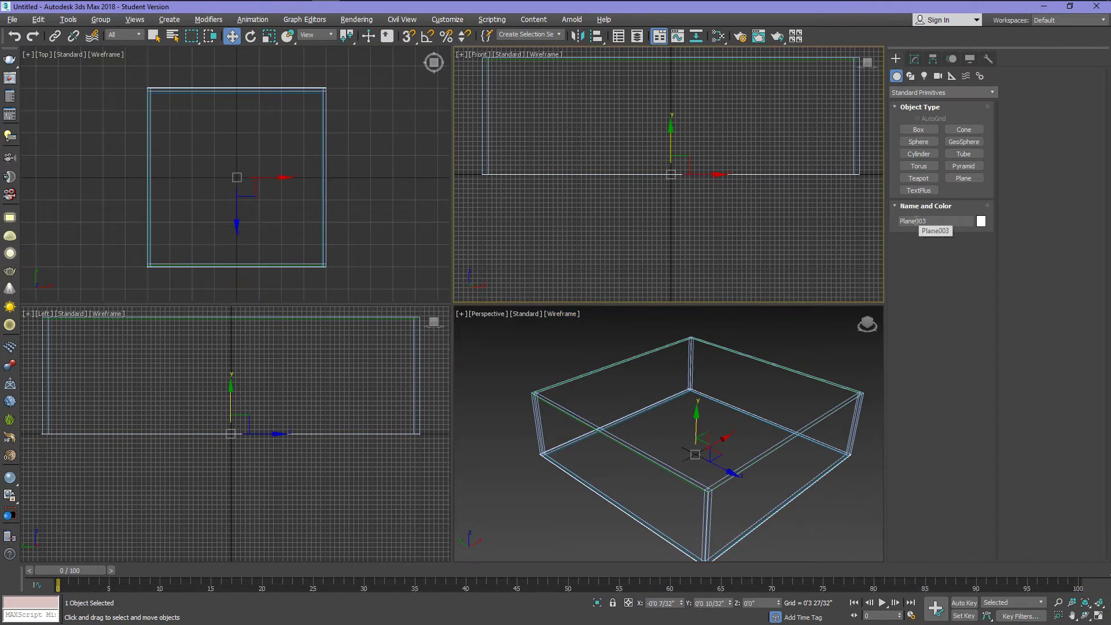
Create a thin box about 4'5" by 4'4" between the room's centre and back wall in the Top view.
left_click(879, 148)
left_click(964, 179)
left_click(927, 129)
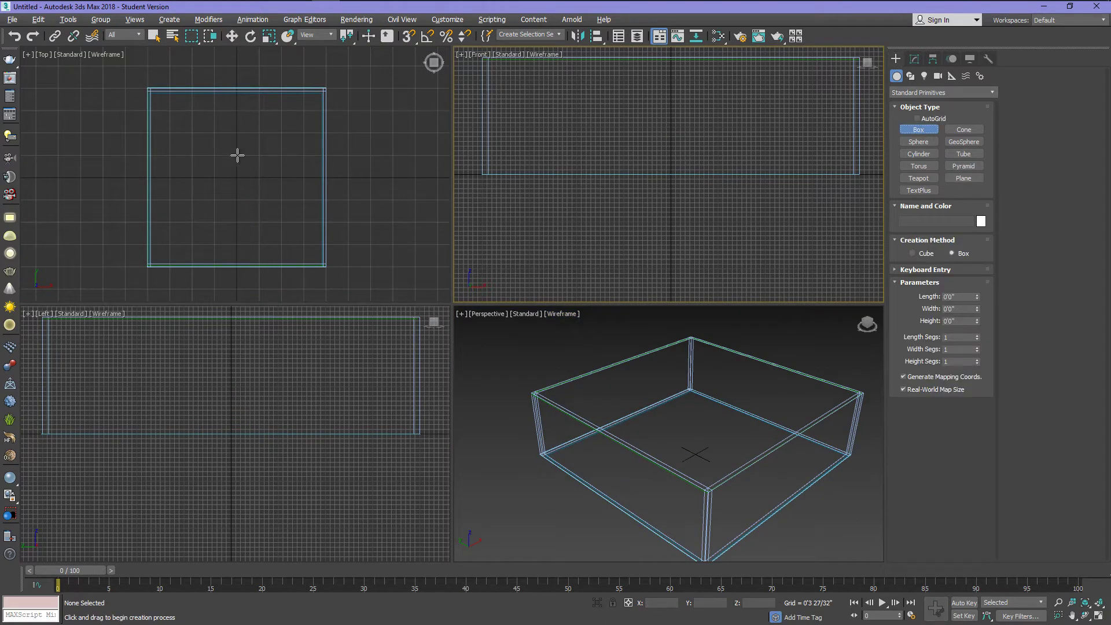
left_click_drag(224, 124, 254, 155)
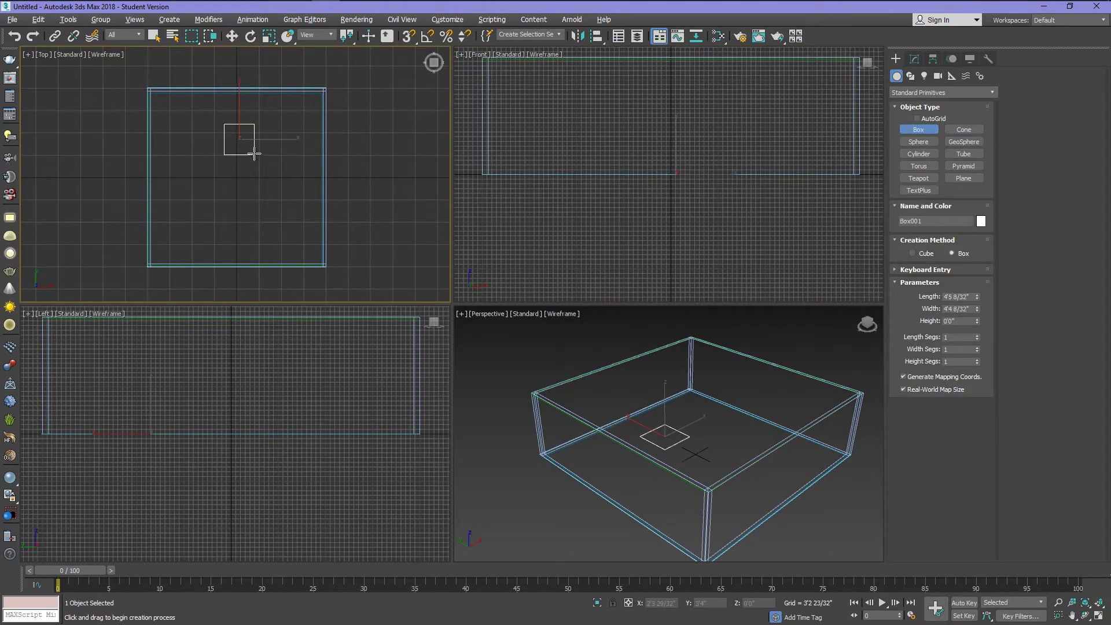
right_click(605, 193)
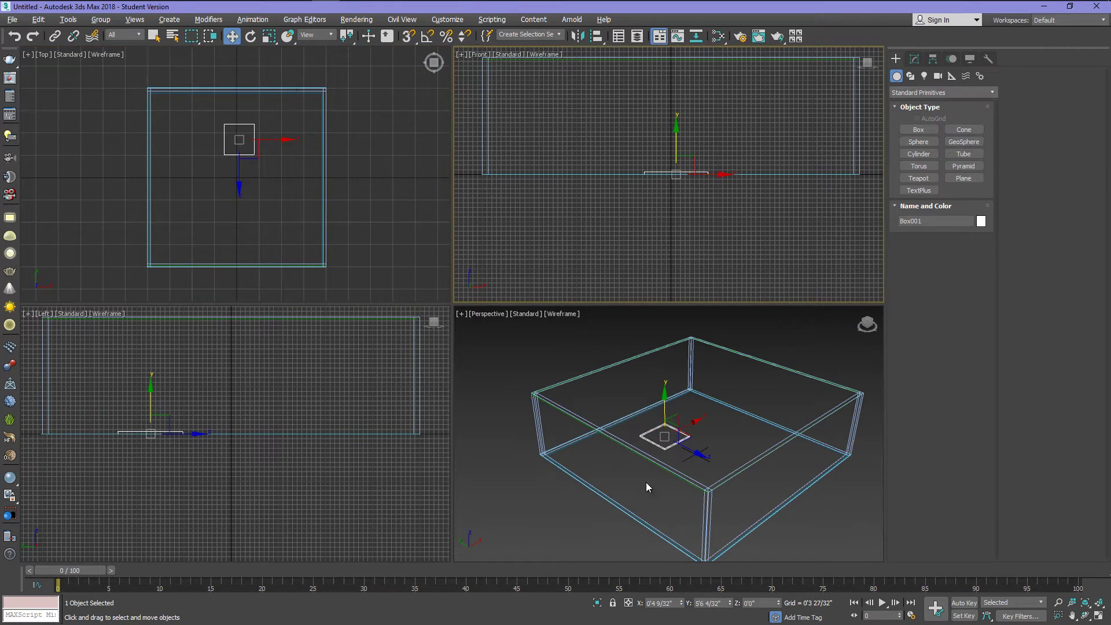
Reset the box's X and Y position to 0 and move it toward the back wall to about Y 7'10".
right_click(682, 605)
right_click(730, 606)
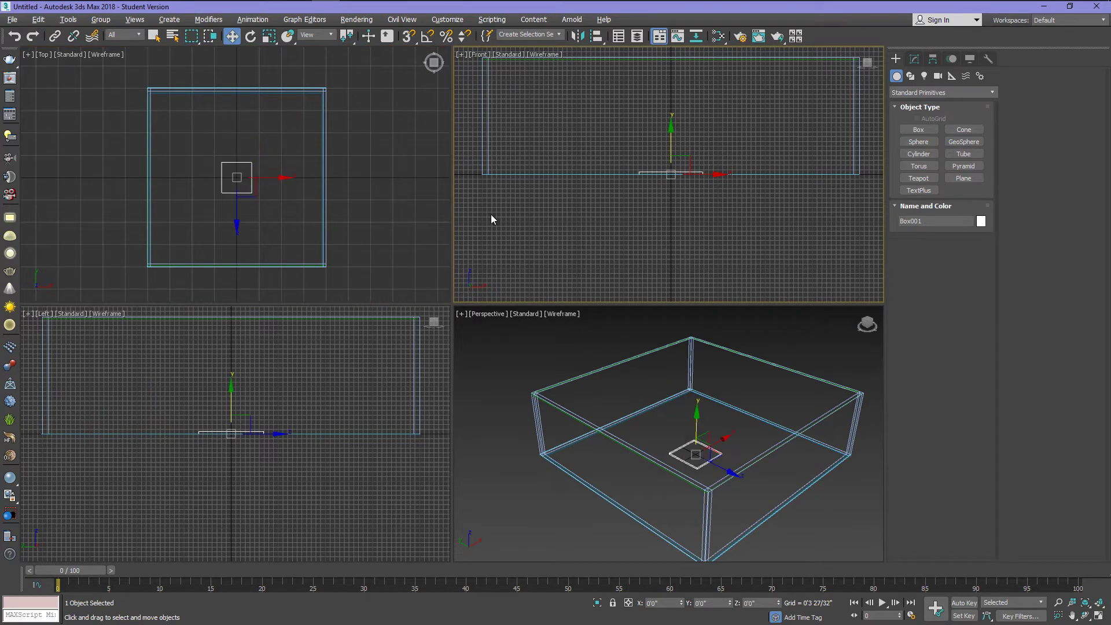
left_click(255, 171)
left_click_drag(239, 155, 224, 101)
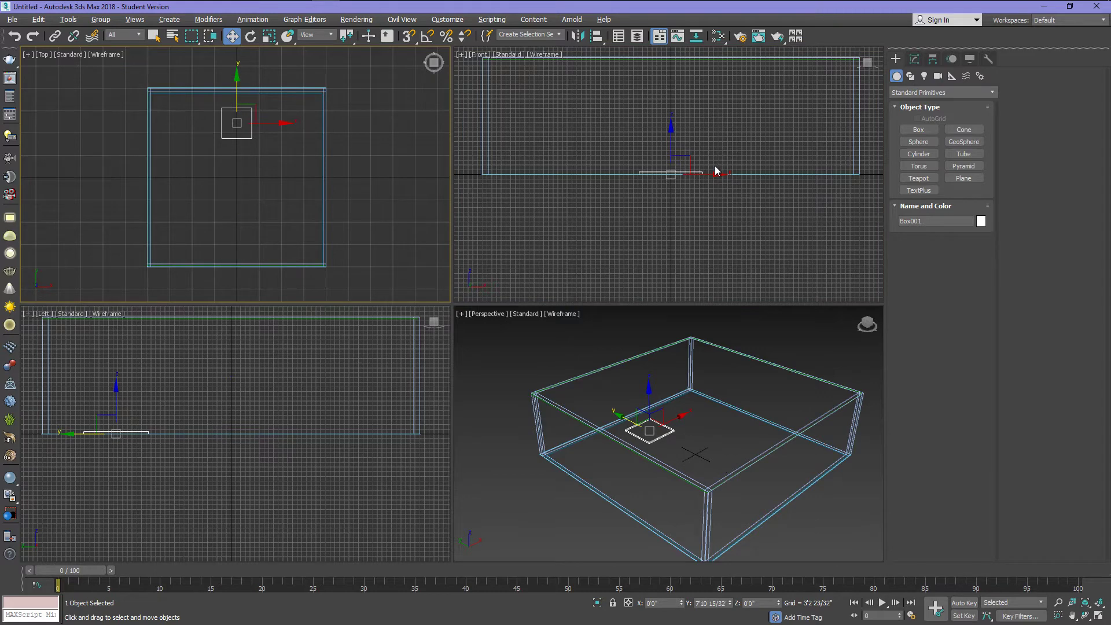
Raise the box above the floor in the Front view like a tabletop.
right_click(715, 169)
left_click_drag(670, 137, 666, 106)
left_click(622, 110)
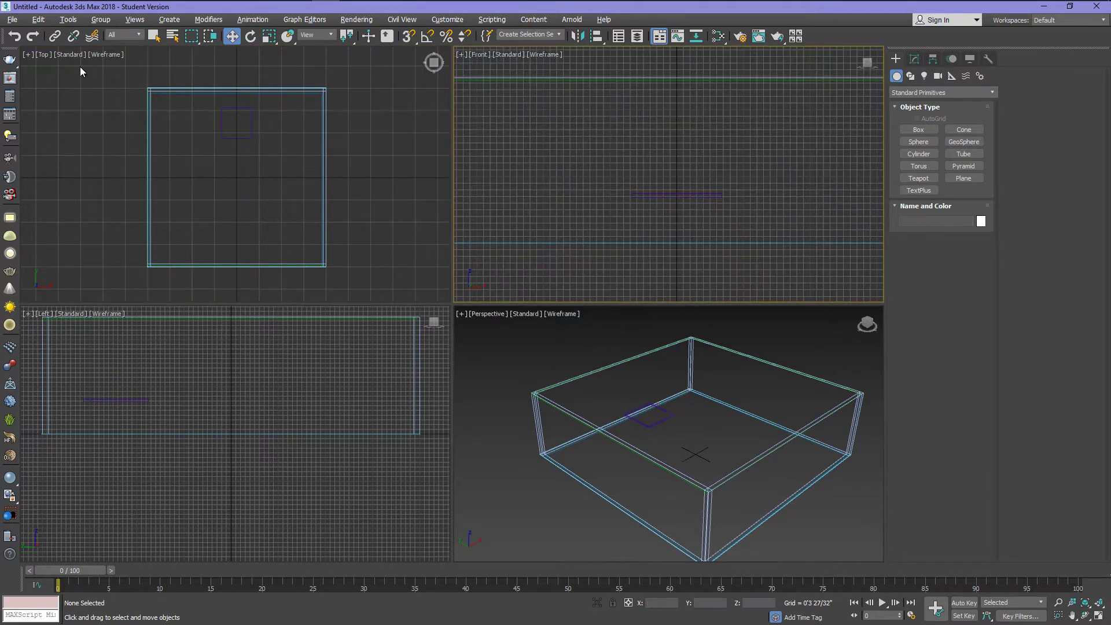
Select all the walls, planes and the box and give them one yellow object colour.
left_click_drag(109, 84, 291, 213)
left_click(982, 221)
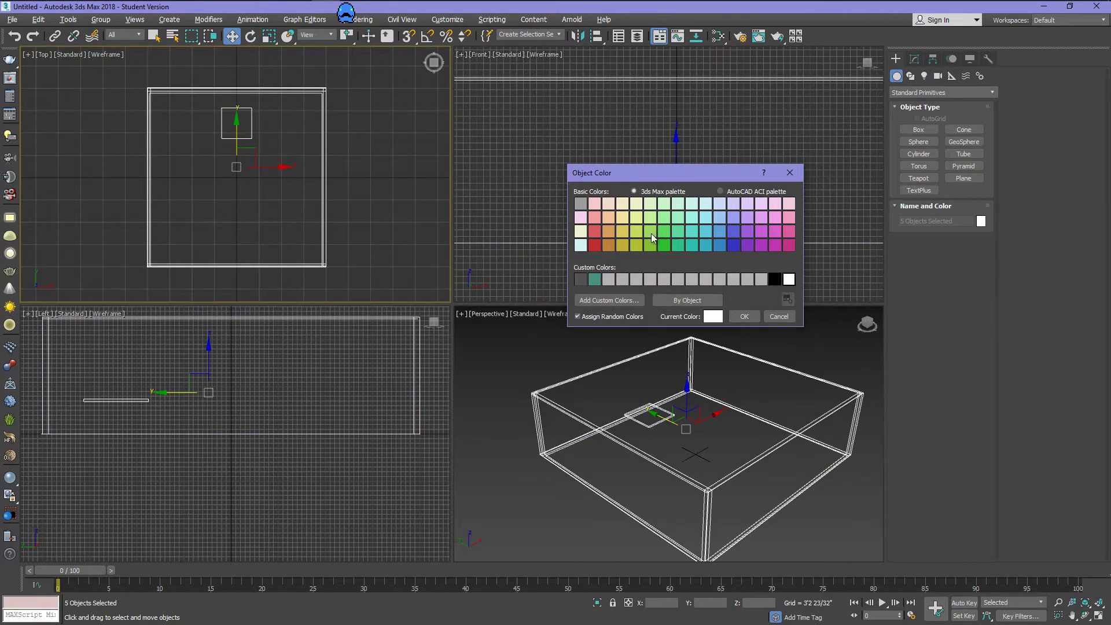
left_click(627, 221)
left_click(744, 317)
left_click(595, 177)
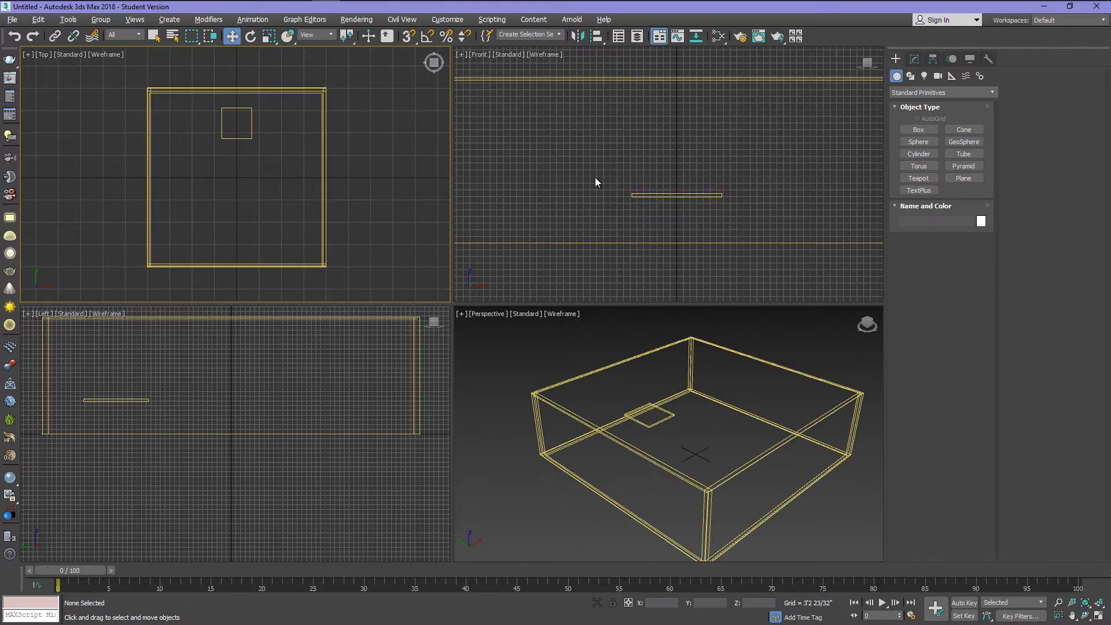
Create a plane about 16' long extending from the back wall in the Top view and set its width to 8'.
left_click(961, 179)
left_click_drag(197, 94, 277, 203)
key("w")
left_click(915, 59)
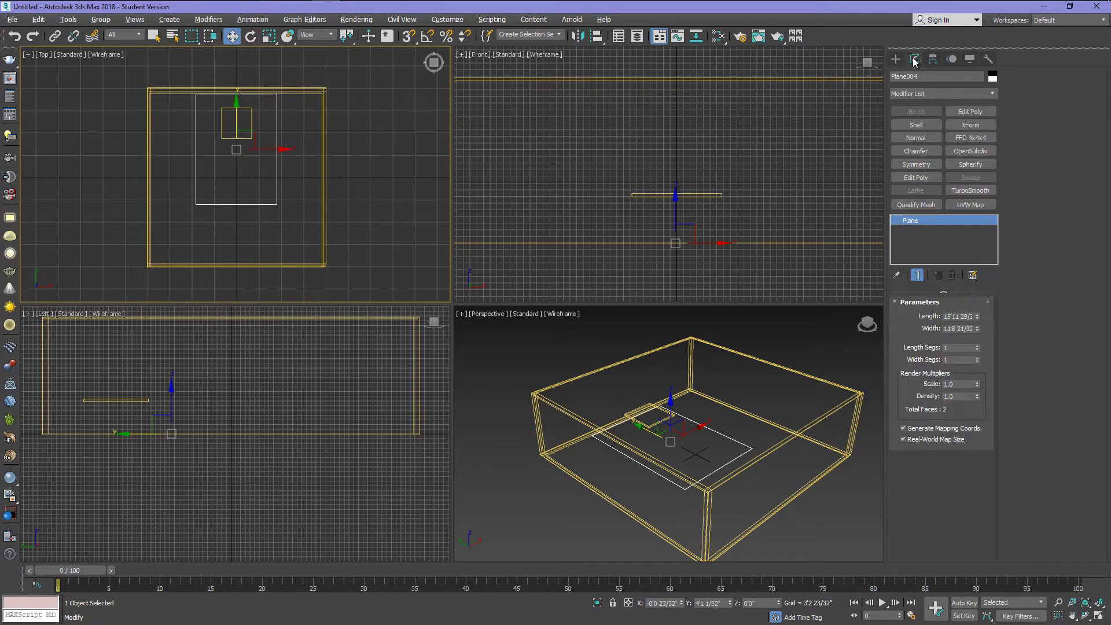
double_click(945, 329)
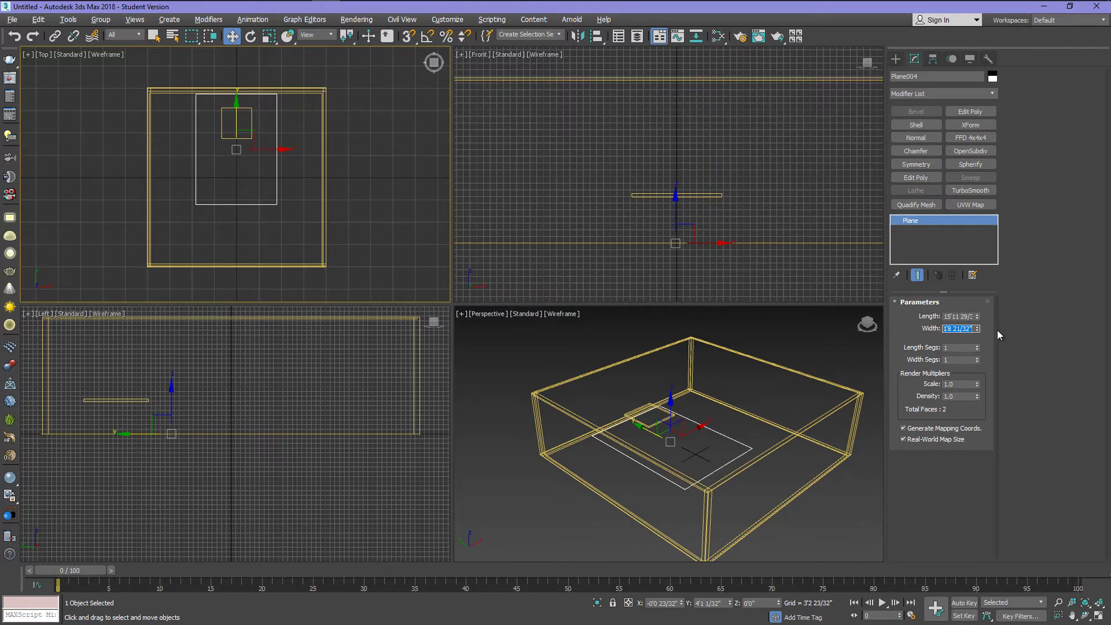
type("8")
key("Return")
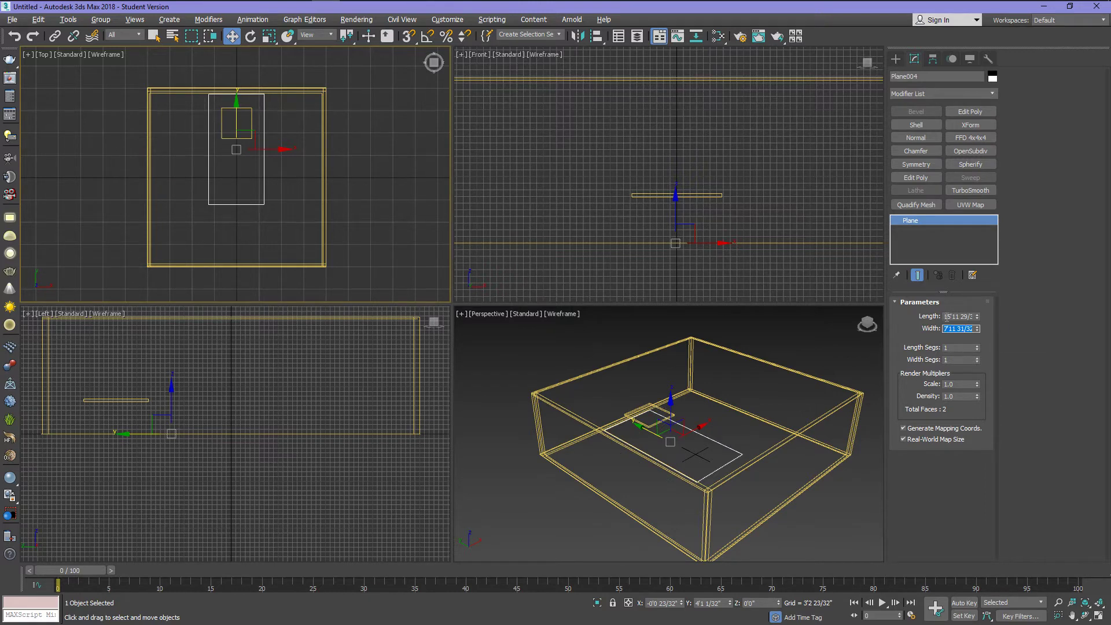
Convert the new plane to Editable Poly and extend its back edge upward about 7'11" as a vertical backdrop.
key("alt+w")
right_click(466, 304)
mouse_move(544, 423)
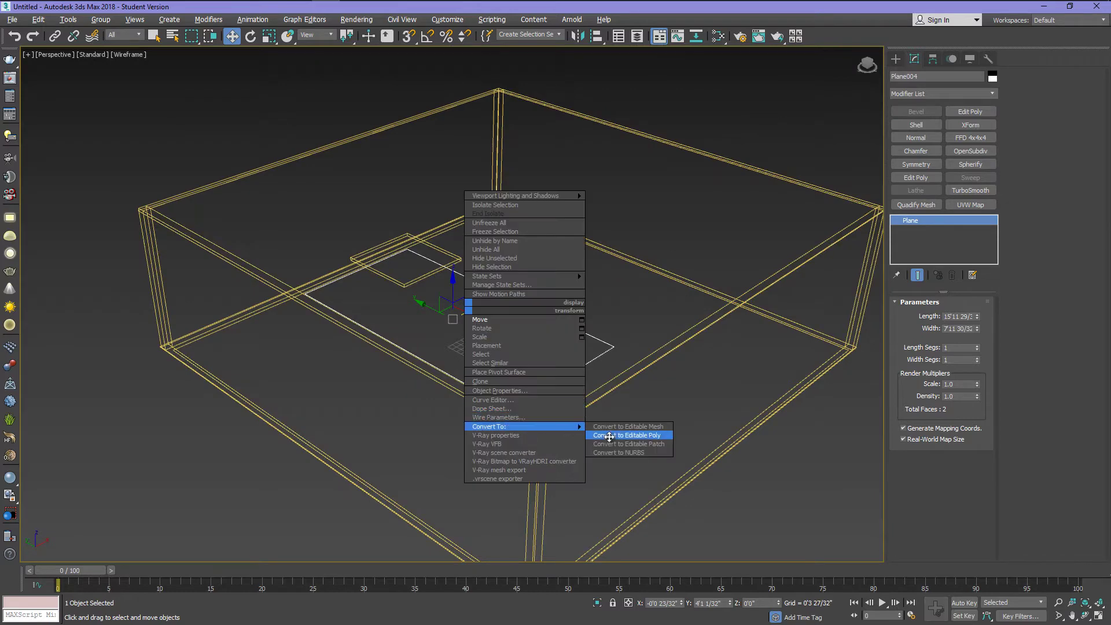
left_click(622, 438)
key("2")
left_click(341, 278)
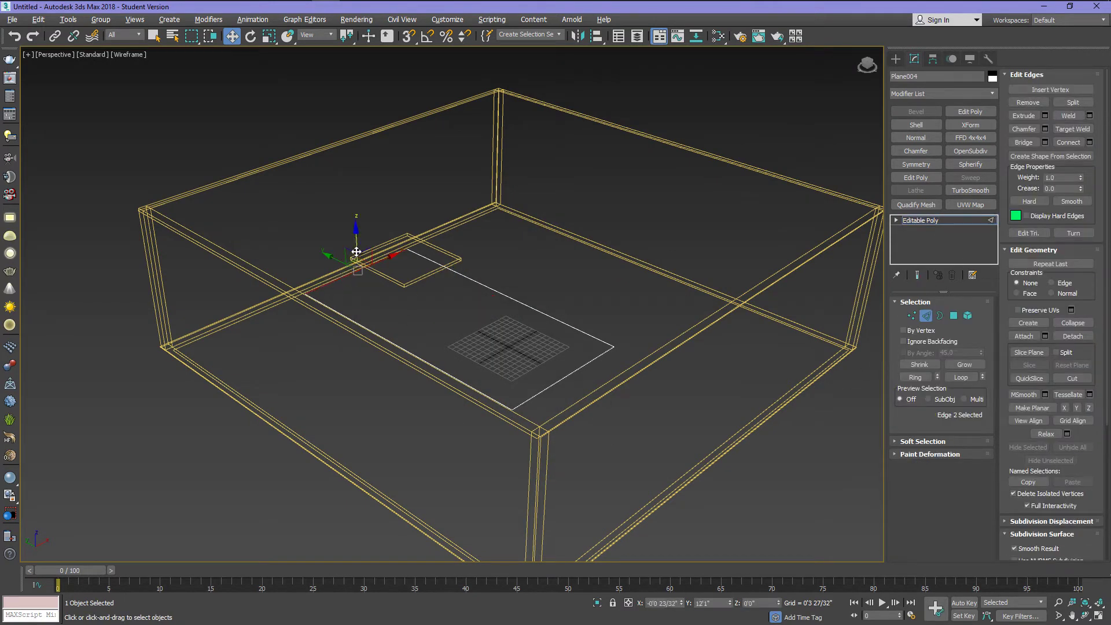
left_click_drag(358, 247, 333, 124, "shift")
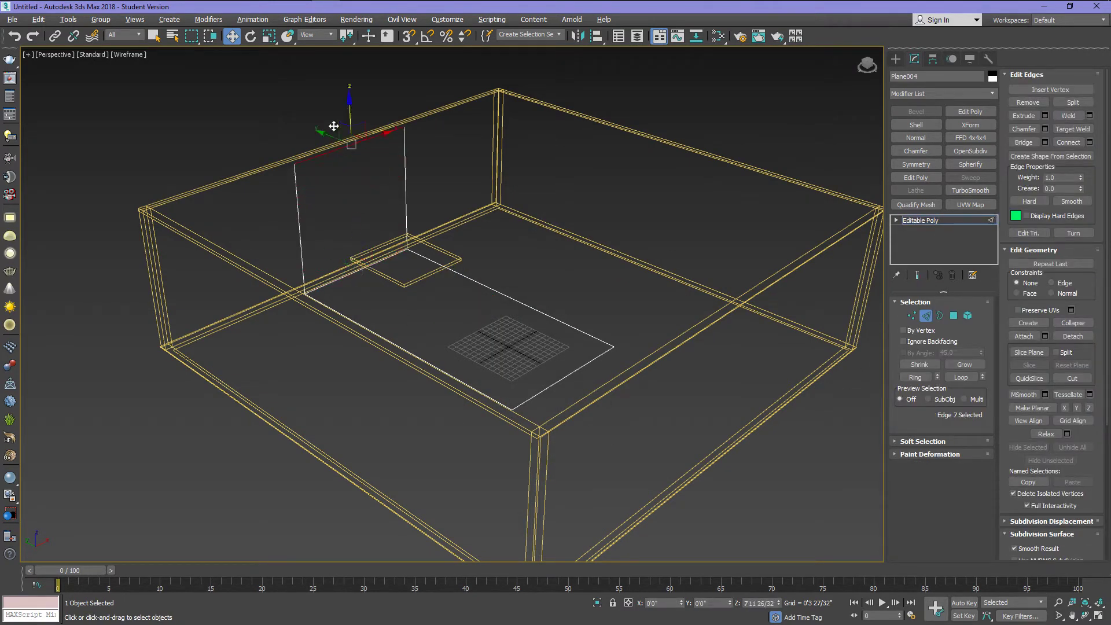
Chamfer the edge between the backdrop's floor and vertical part by about 1' with multiple segments into a smooth curve.
key("ctrl+z")
scroll(403, 295, "down", 3)
middle_click_drag(402, 296, 372, 281, "alt")
scroll(355, 241, "up", 6)
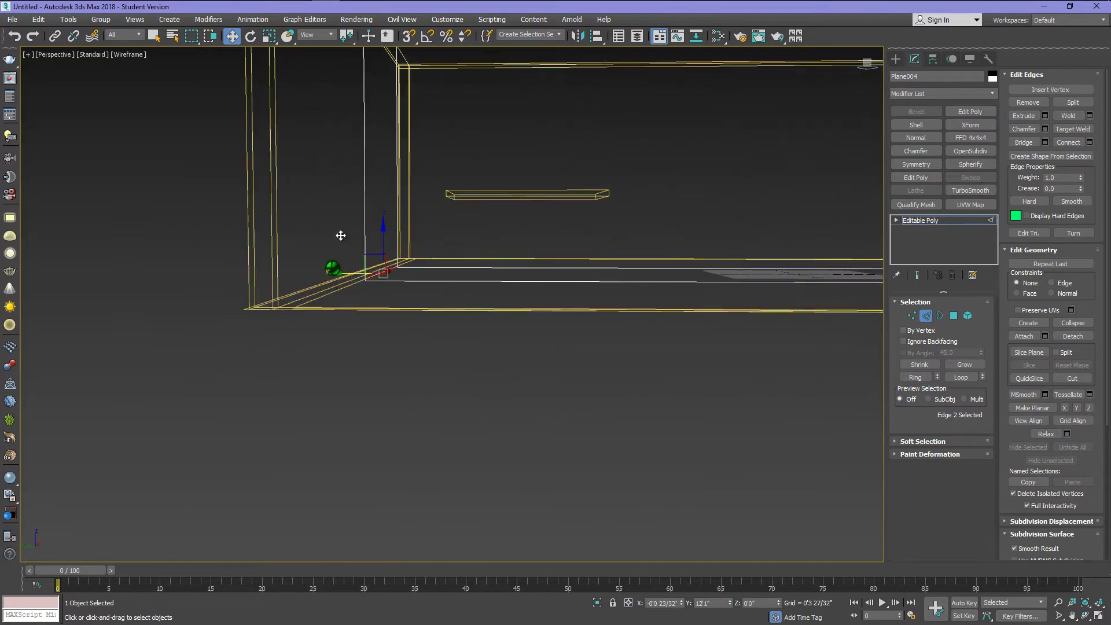
left_click(1045, 128)
left_click_drag(461, 327, 437, 236)
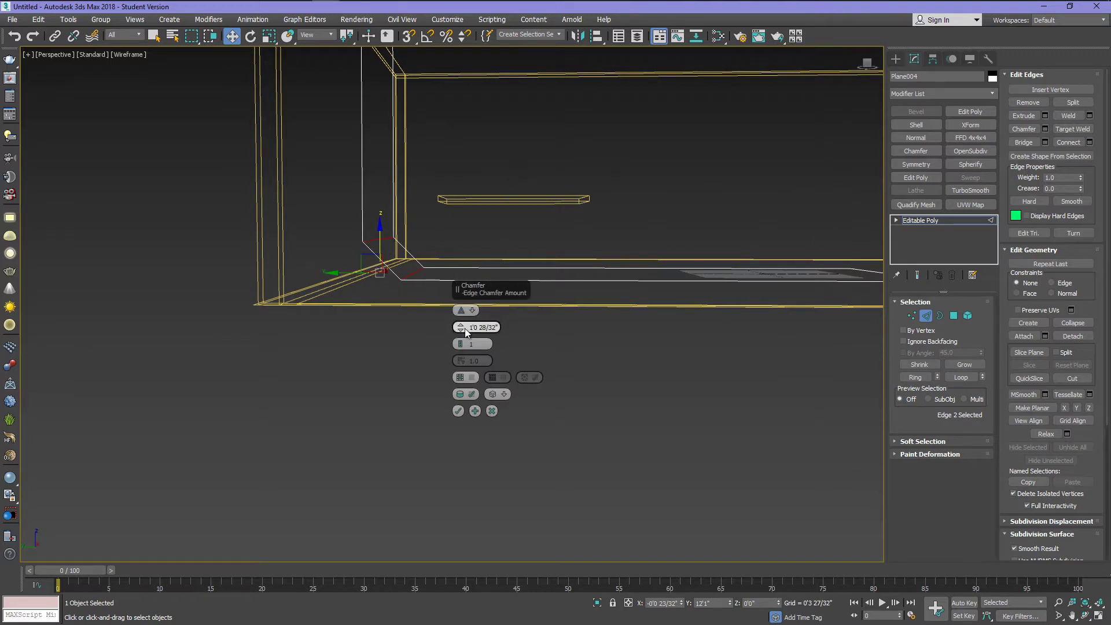
left_click_drag(465, 330, 467, 359)
left_click(458, 411)
middle_click_drag(459, 412, 525, 281, "alt")
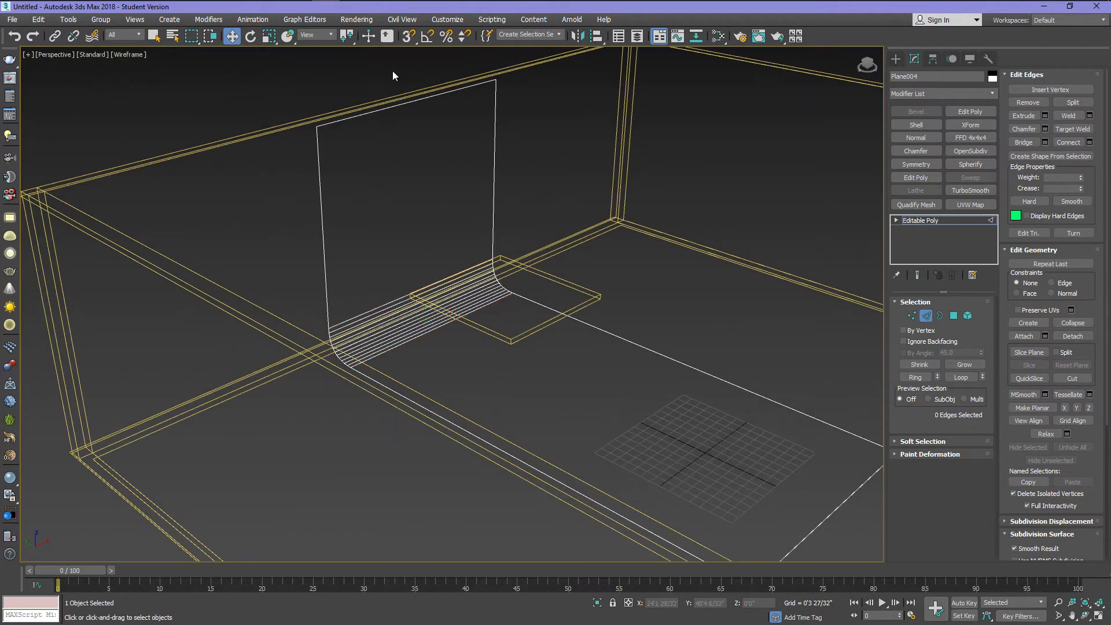
left_click(492, 151)
key("2")
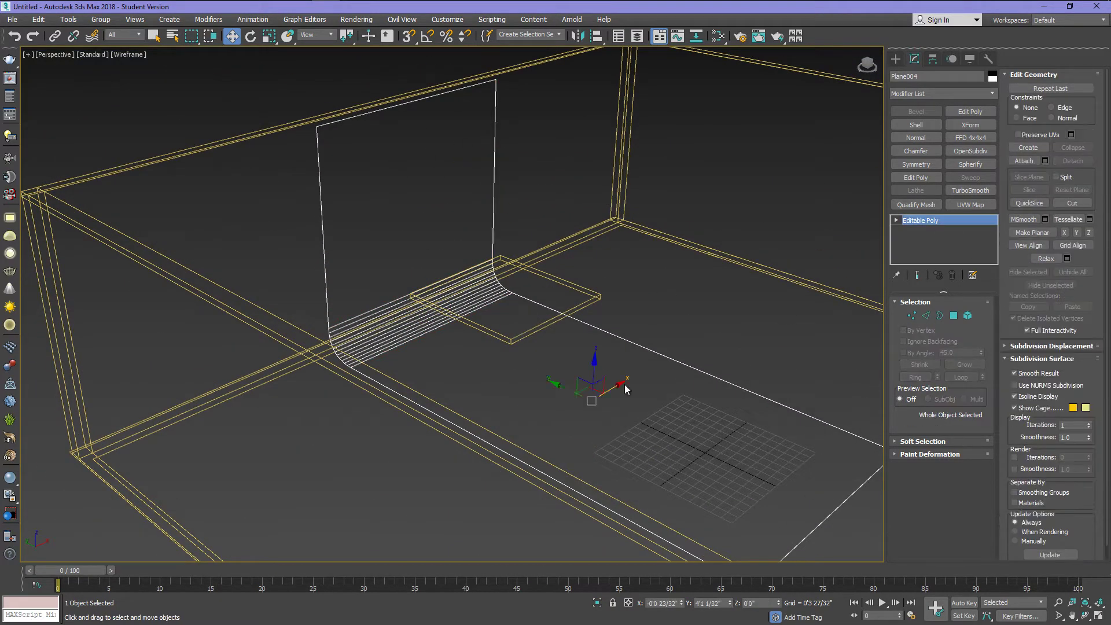
Copy the curved backdrop and place the copy about 2'8" above the original.
middle_click_drag(595, 375, 606, 354, "alt")
left_click_drag(599, 384, 602, 299, "shift")
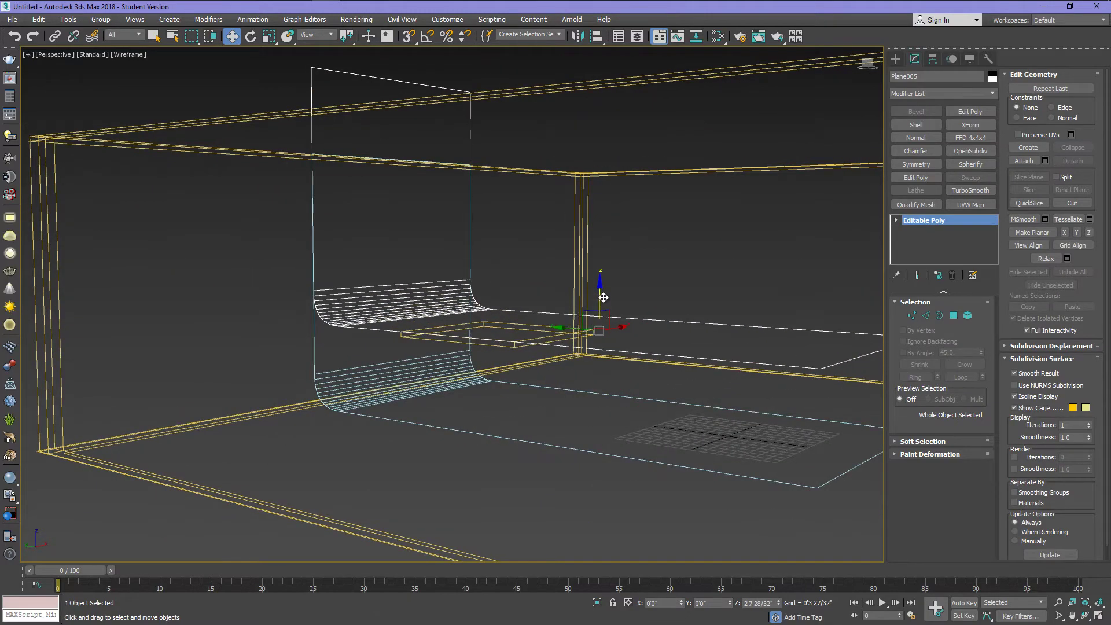
left_click(557, 367)
Lower the top vertices of the copied backdrop by about 5'8".
middle_click_drag(557, 367, 907, 314, "alt")
left_click(911, 316)
left_click_drag(403, 169, 598, 212)
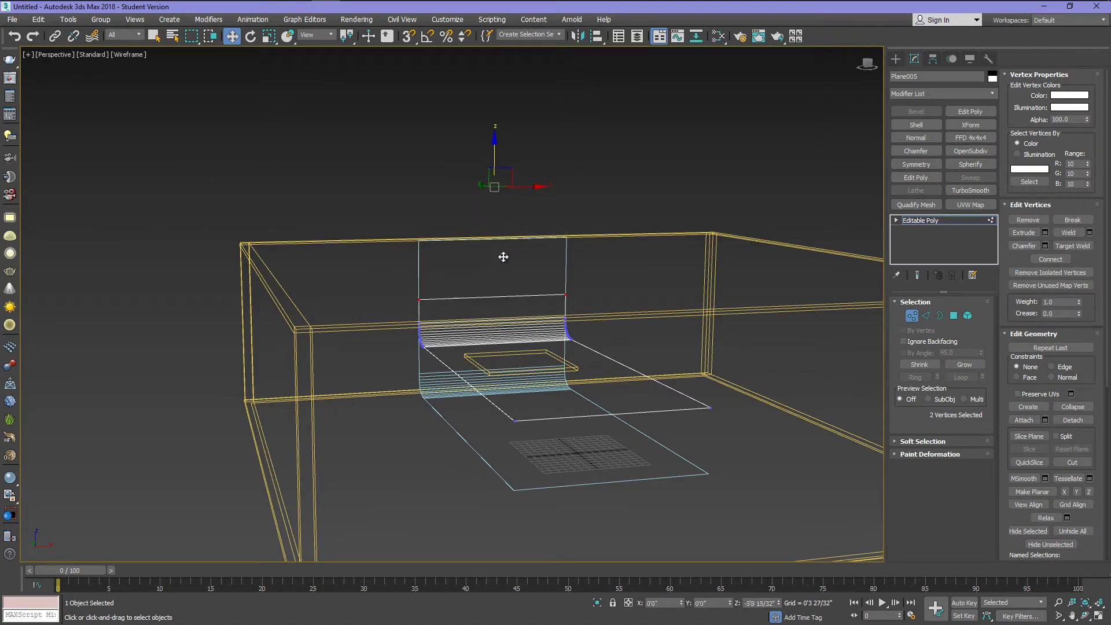
left_click_drag(417, 187, 415, 294)
Narrow the copied backdrop to fit within the box's width and pull its front vertices back to the box's front edge.
middle_click_drag(415, 294, 391, 290, "alt")
left_click_drag(391, 290, 564, 347)
middle_click_drag(566, 352, 676, 369, "alt")
left_click_drag(678, 372, 834, 492)
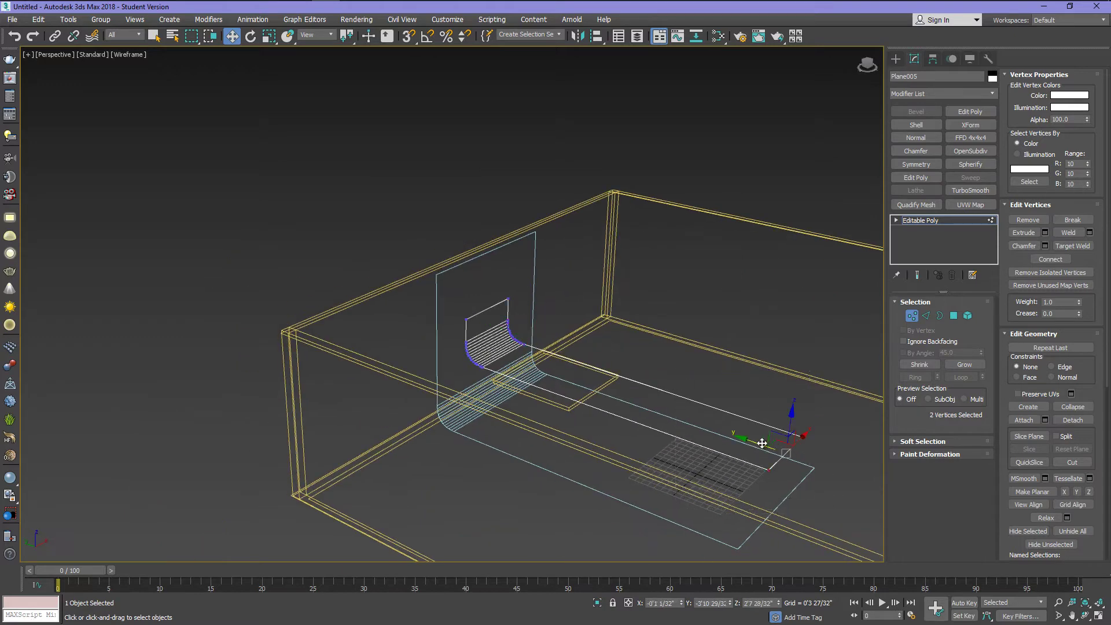
left_click_drag(762, 444, 614, 397)
left_click(913, 317)
Lower the small backdrop about 3" onto the box in the Front view and delete the box beneath it.
mouse_move(502, 379)
middle_mouse_down("alt")
mouse_move(540, 337)
mouse_move(496, 360)
middle_mouse_up("alt")
key("alt+w")
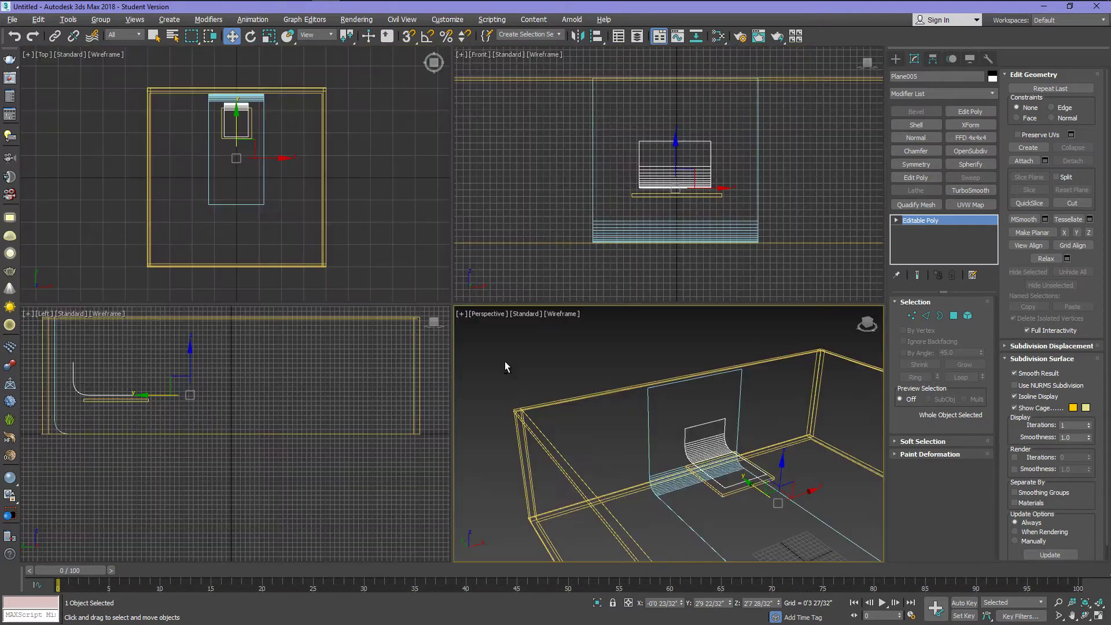
scroll(679, 161, "up", 3)
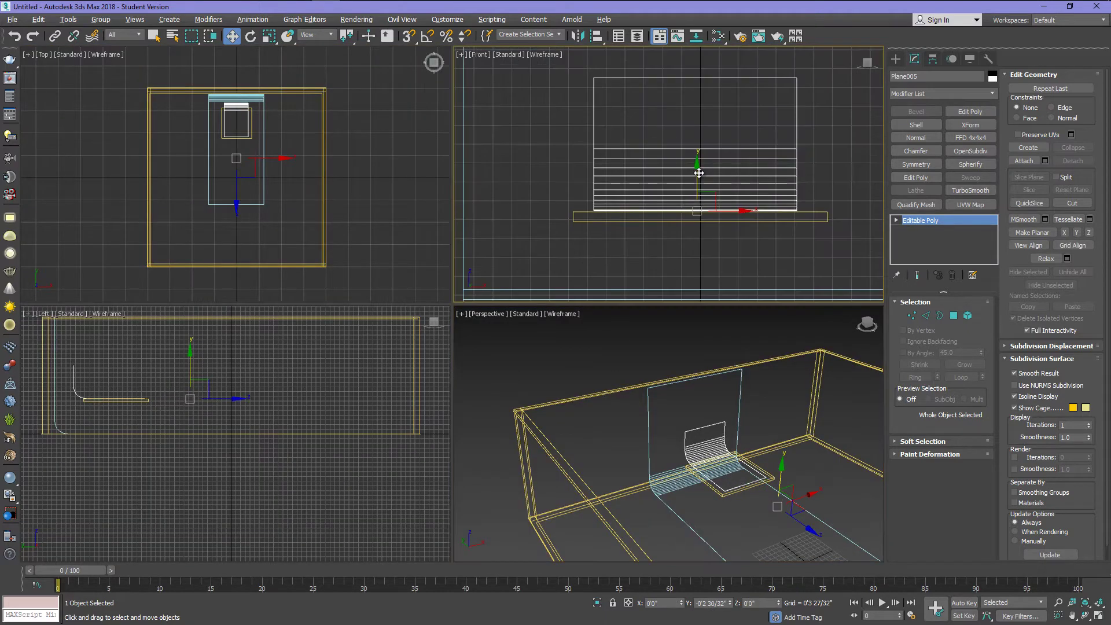
left_click(820, 222)
left_click(774, 247)
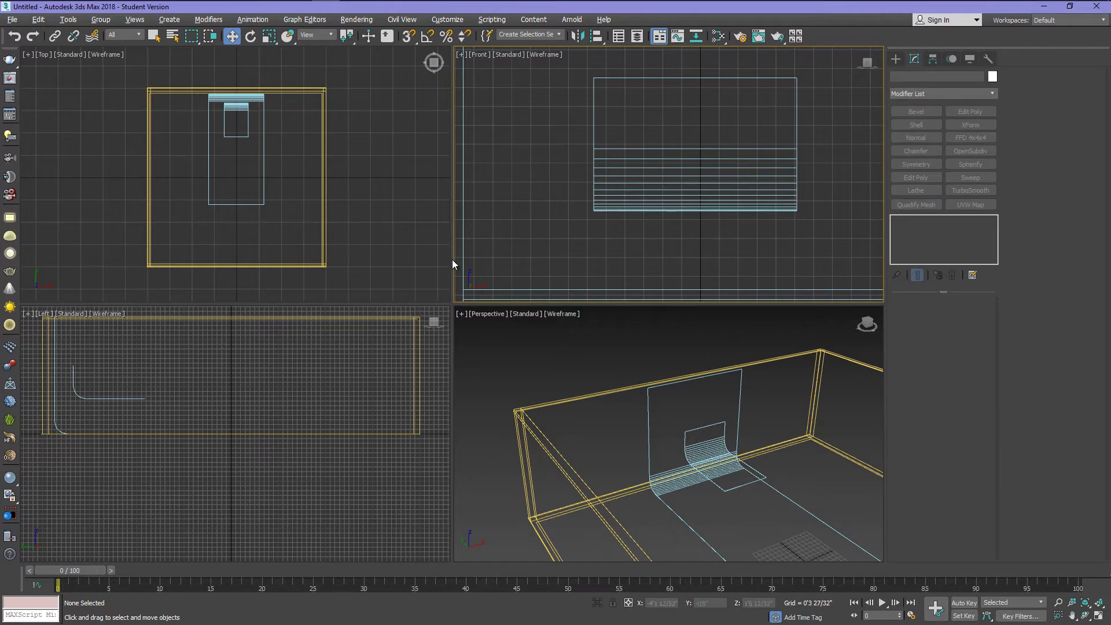
left_click(299, 214)
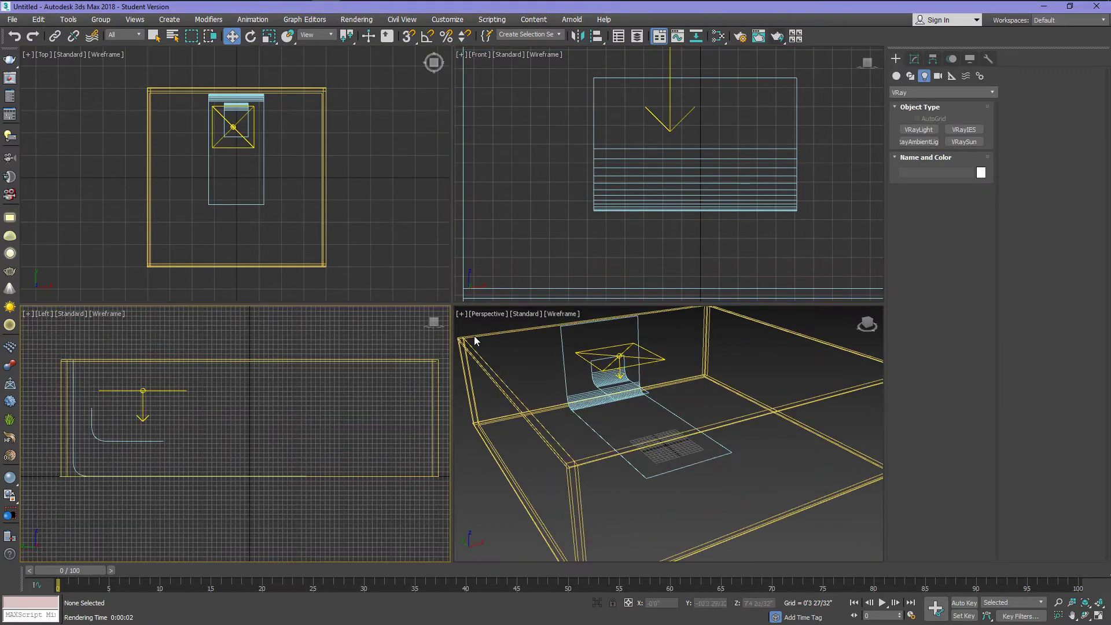
Place a Physical camera near the front of the room in the Top view, aimed at the small backdrop about 14'8" away.
left_click(938, 76)
left_click(919, 129)
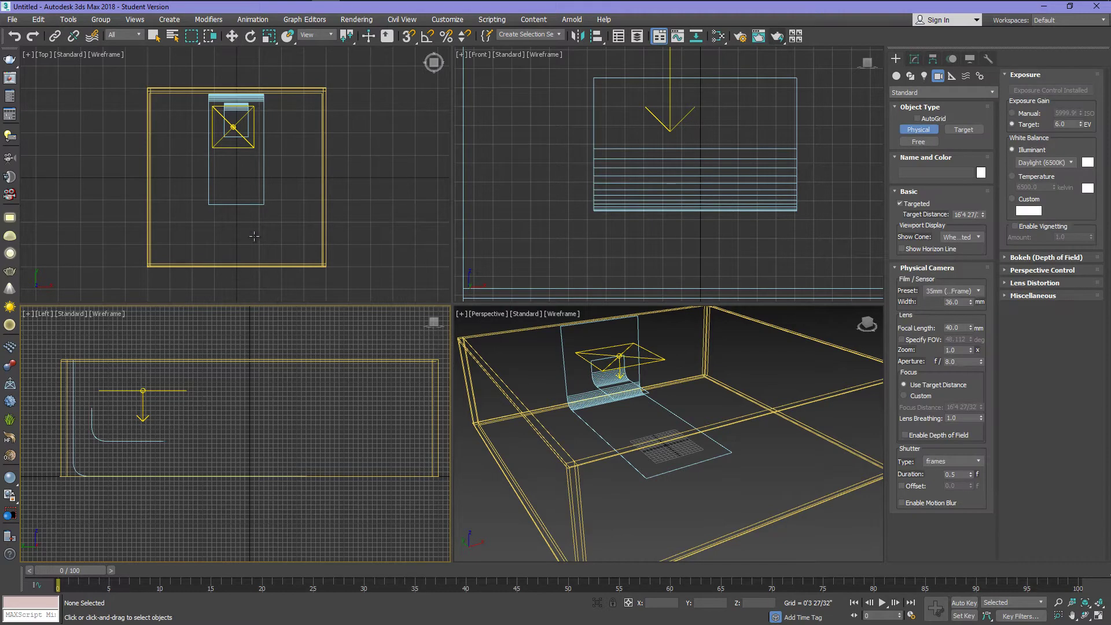
left_click_drag(232, 228, 234, 125)
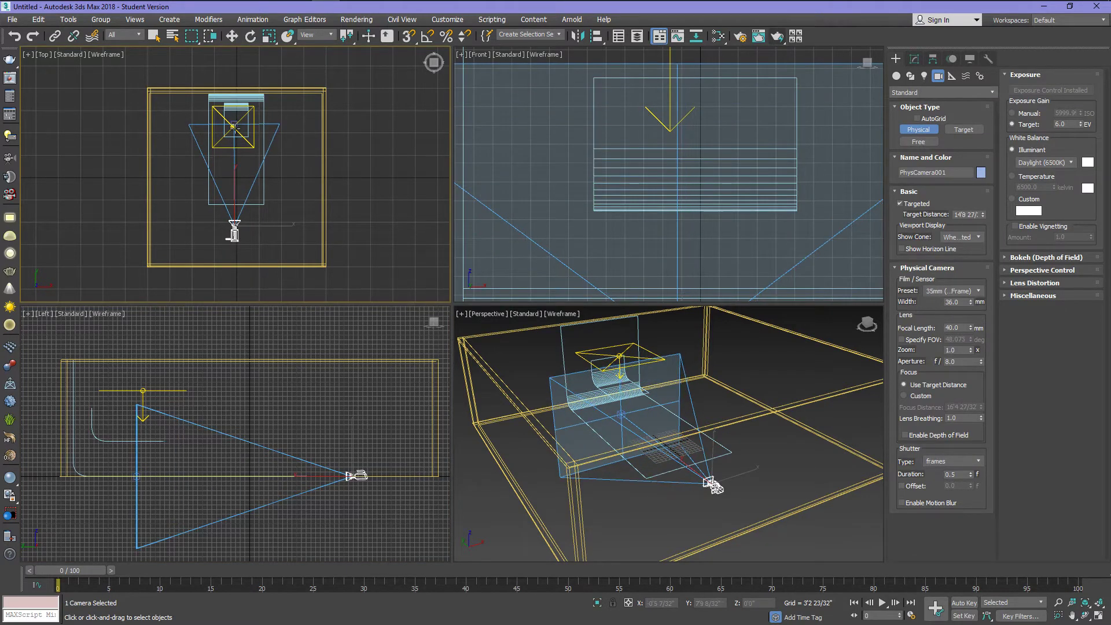
Raise the camera above the height of the small backdrop's surface in the Left view.
right_click(365, 455)
left_click_drag(365, 456, 358, 397)
scroll(350, 439, "up", 3)
middle_click_drag(350, 440, 234, 404)
left_click(263, 417)
scroll(263, 416, "down", 5)
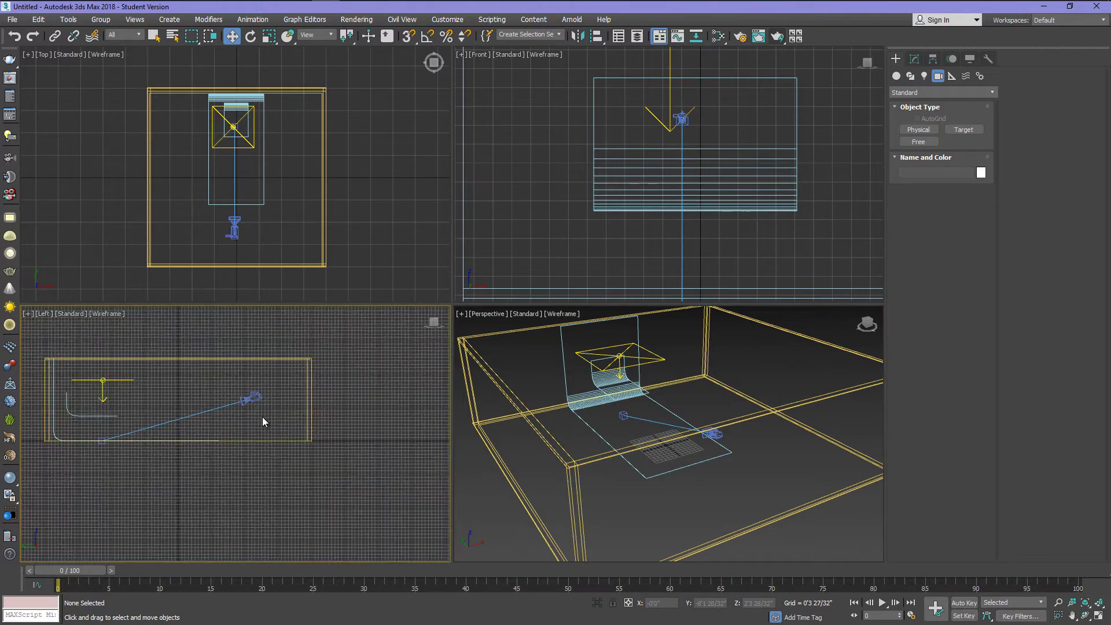
Raise the camera's target to just above the small backdrop's surface and shift it slightly toward the back wall.
left_click(204, 430)
scroll(204, 430, "up", 4)
left_click(203, 429)
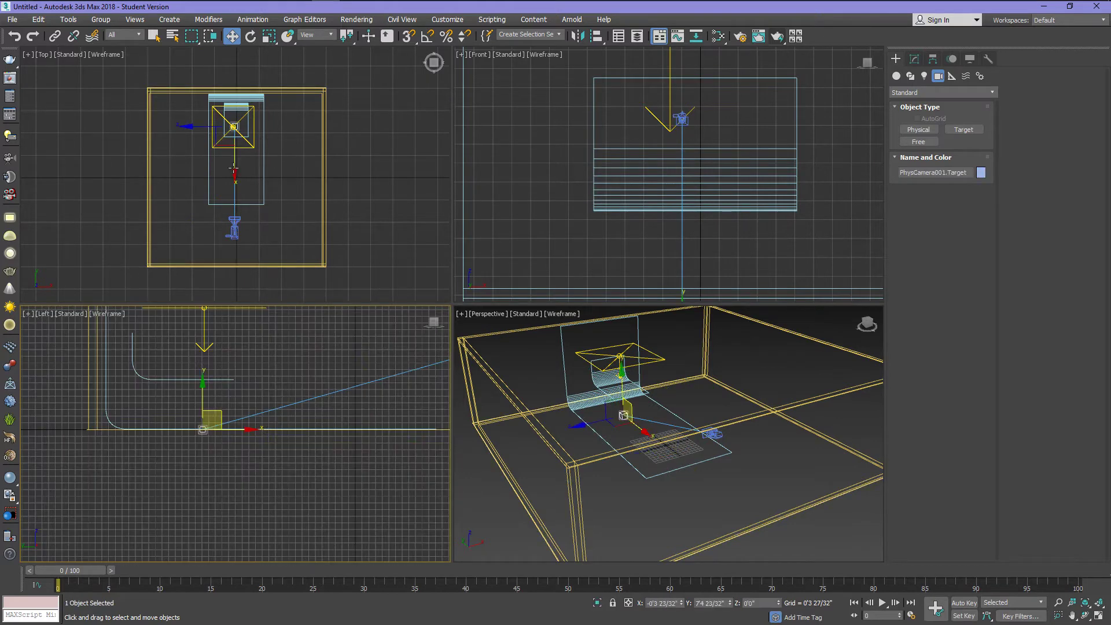
left_click_drag(218, 424, 198, 358)
left_click(425, 266)
Switch the Perspective viewport to the physical camera's view.
left_click(493, 314)
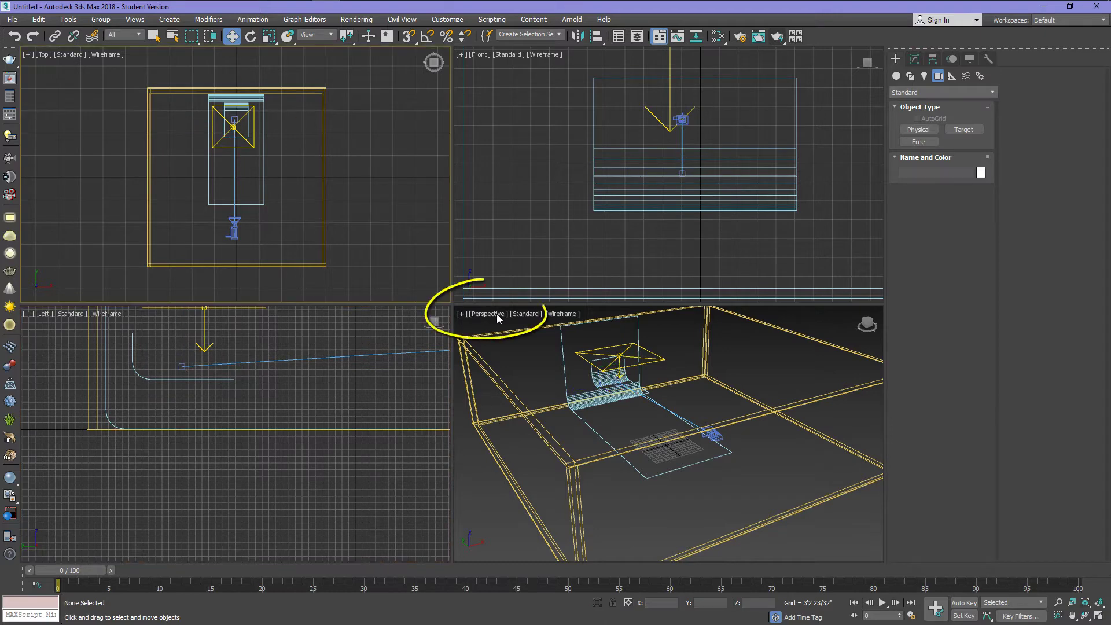
left_click(493, 314)
mouse_move(535, 330)
left_click(705, 325)
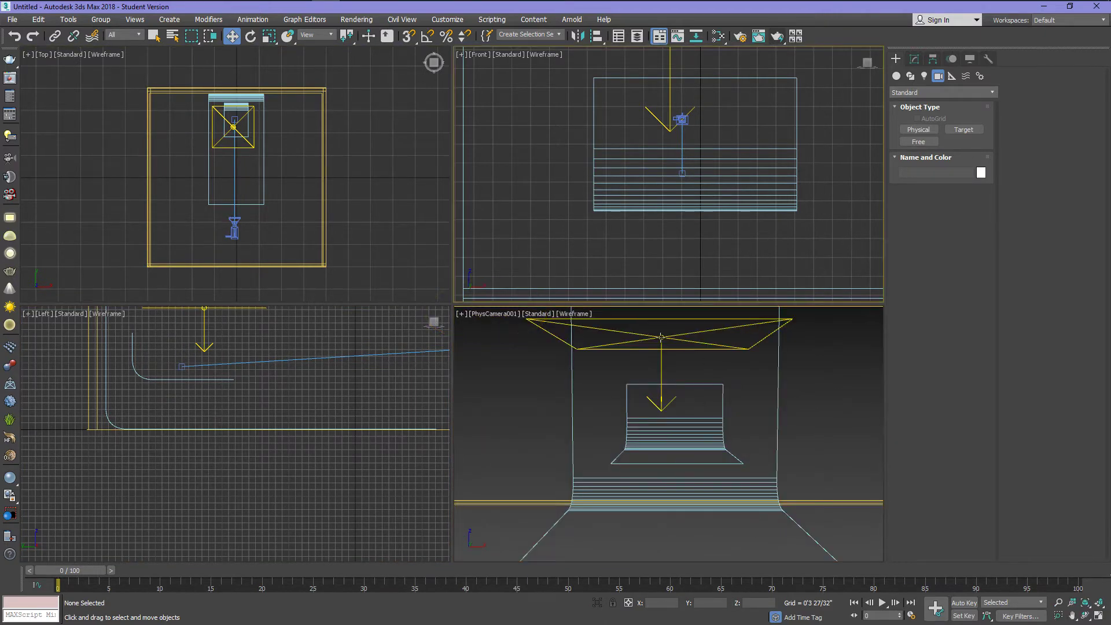
Delete the existing overhead V-Ray light and draw a new plane VRayLight about 4' square near the small backdrop in the Top view.
left_click(661, 337)
left_click(703, 376)
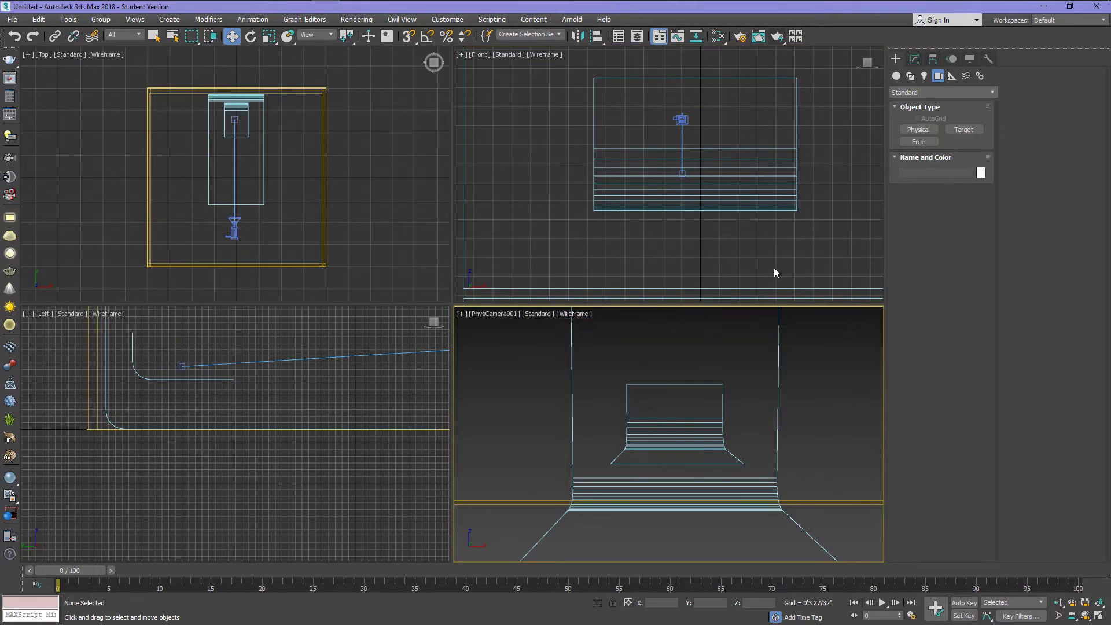
left_click(897, 76)
left_click(925, 77)
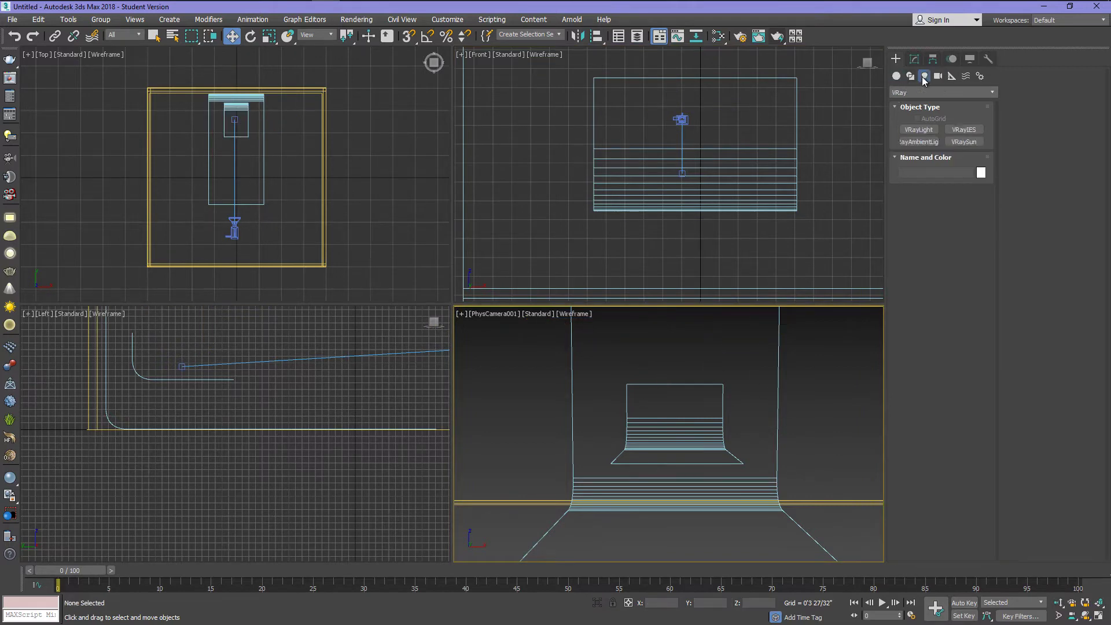
left_click(938, 93)
left_click(914, 128)
left_click(918, 129)
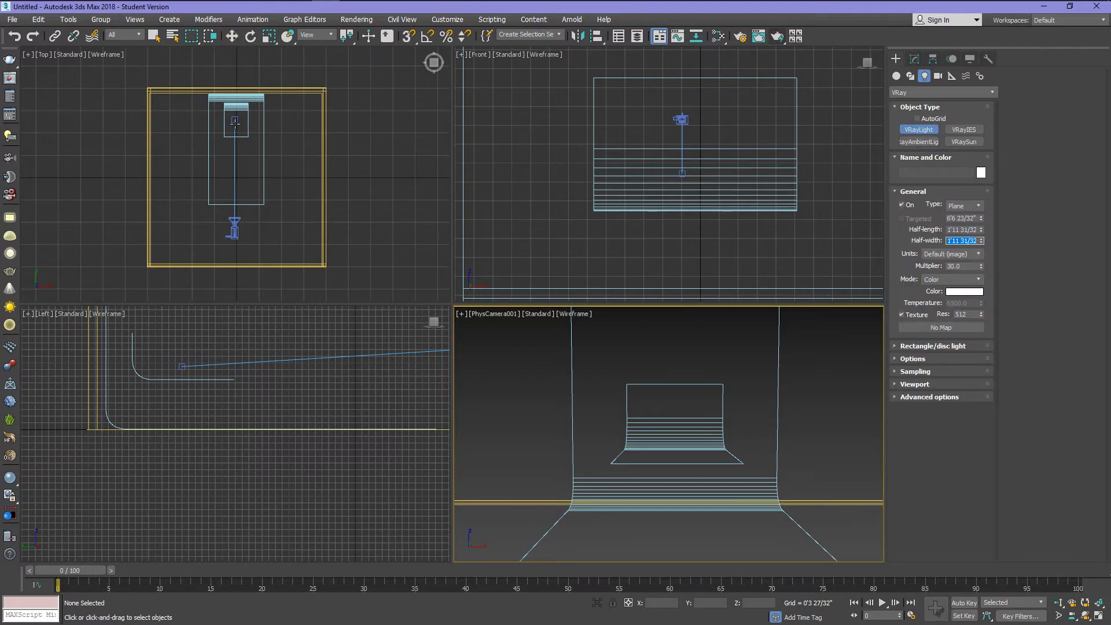
left_click_drag(234, 121, 259, 148)
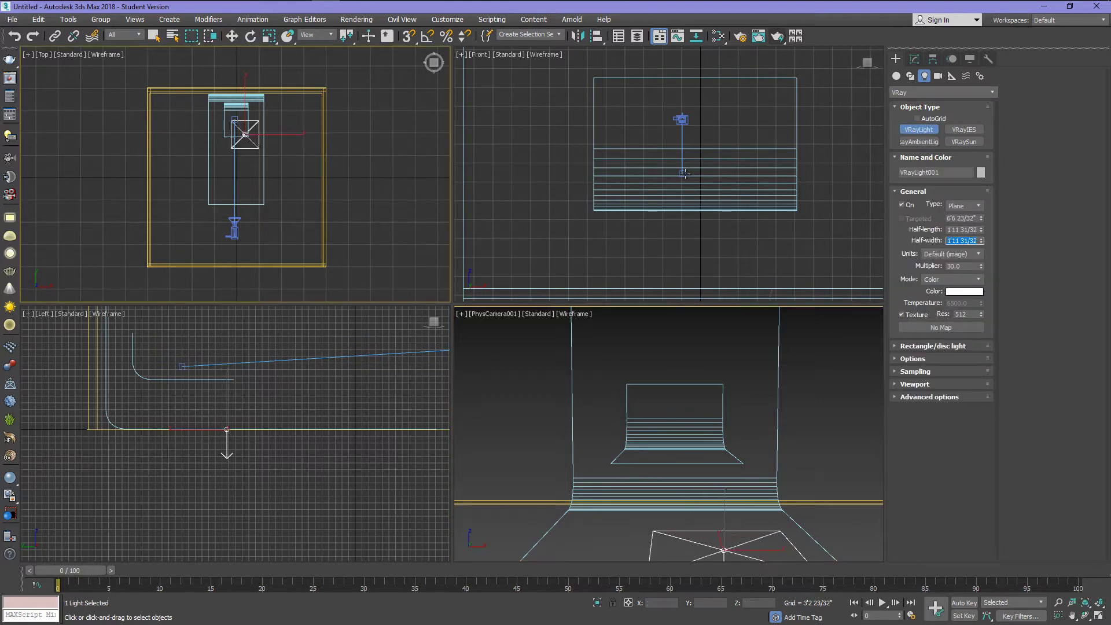
Raise the new V-Ray light above the small backdrop and center it over the backdrop's surface.
right_click(640, 171)
key("w")
scroll(672, 222, "down", 4)
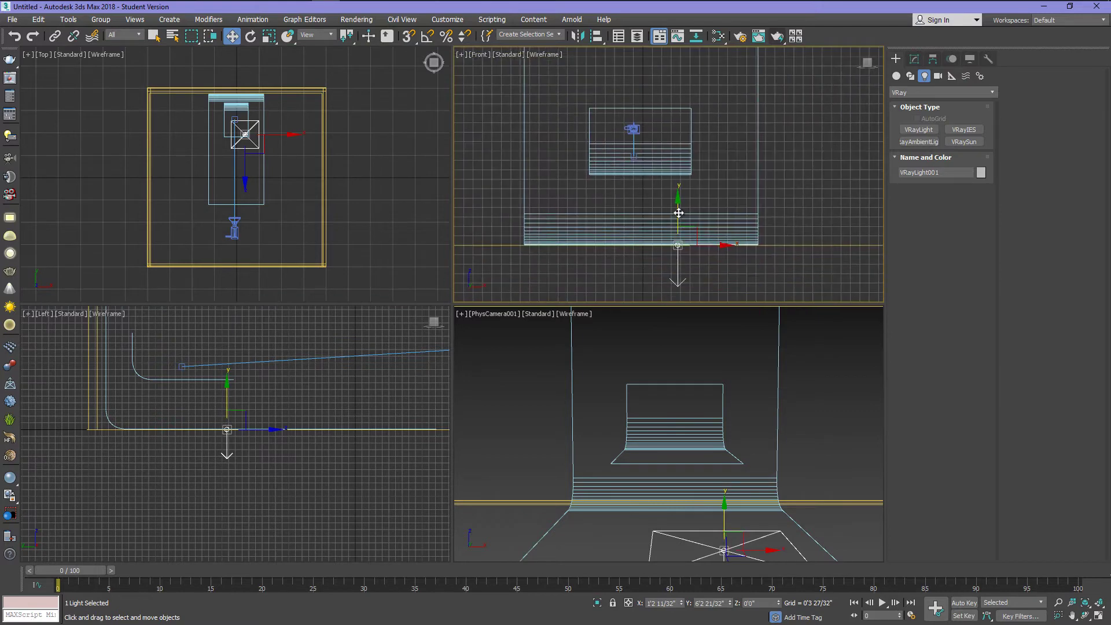
left_click_drag(679, 213, 658, 73)
middle_click_drag(647, 159, 652, 241)
left_click_drag(680, 147, 651, 145)
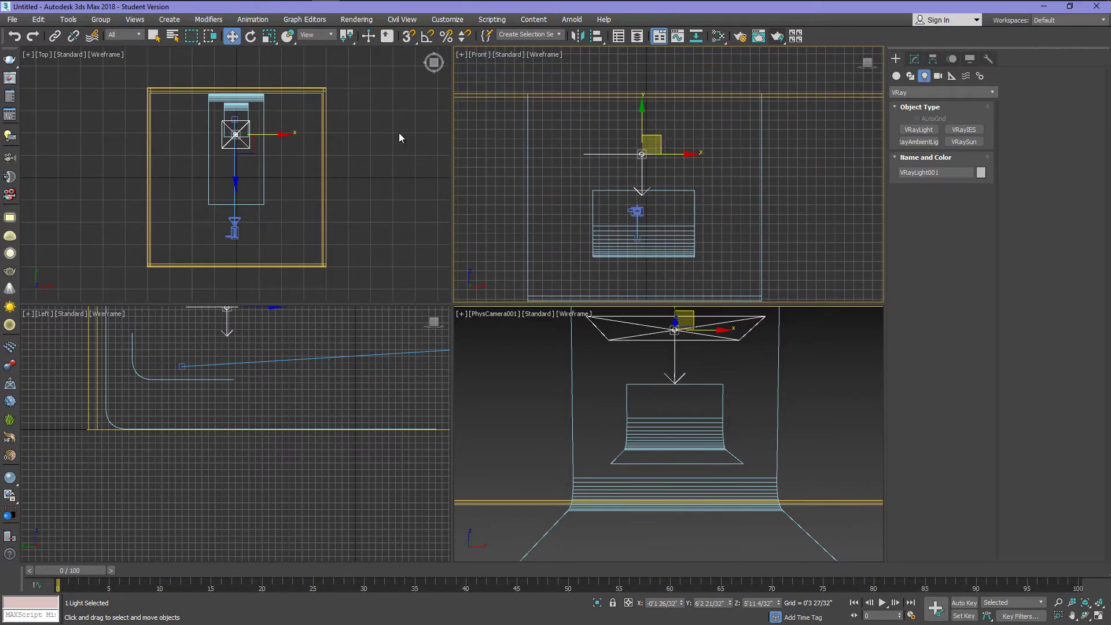
scroll(236, 138, "up", 5)
left_click_drag(246, 132, 248, 110)
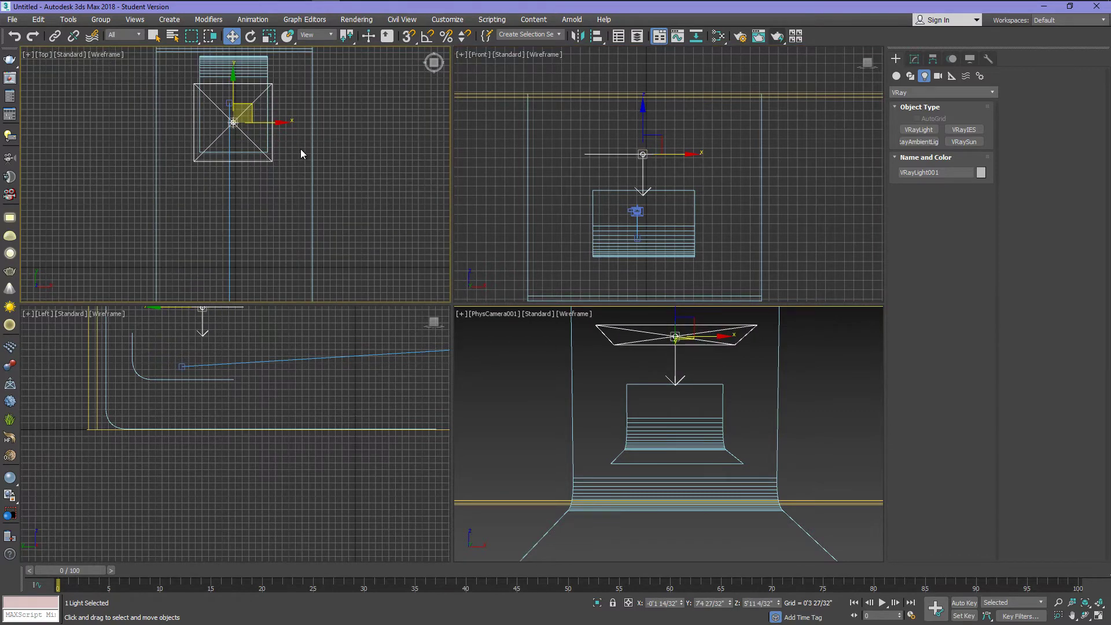
Set the overhead V-Ray light's multiplier to 10.
left_click(642, 155)
left_click(915, 59)
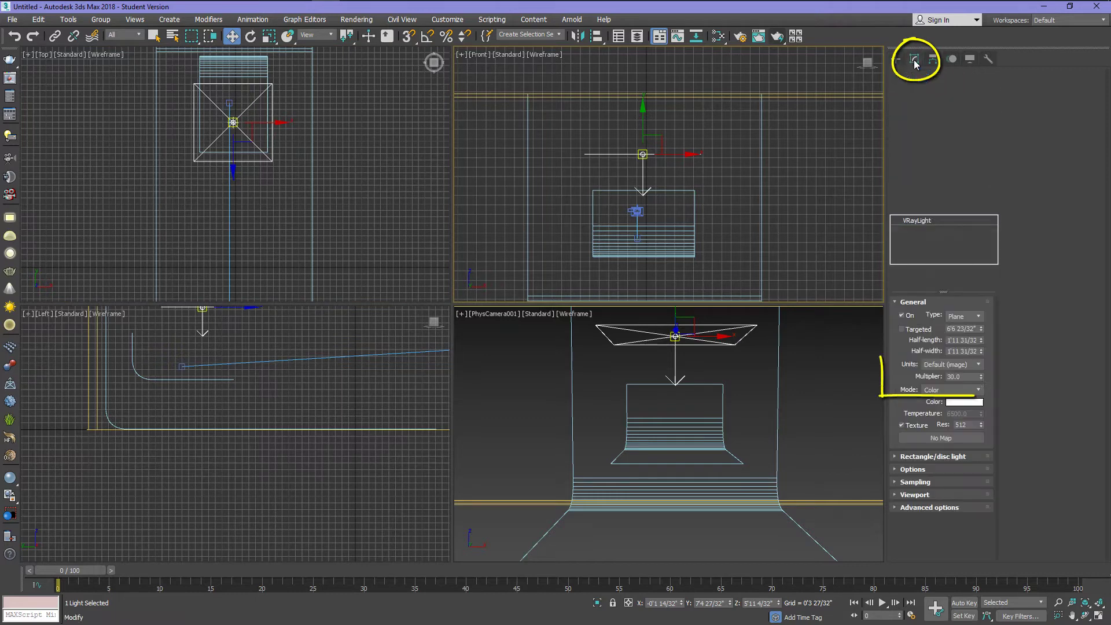
double_click(967, 377)
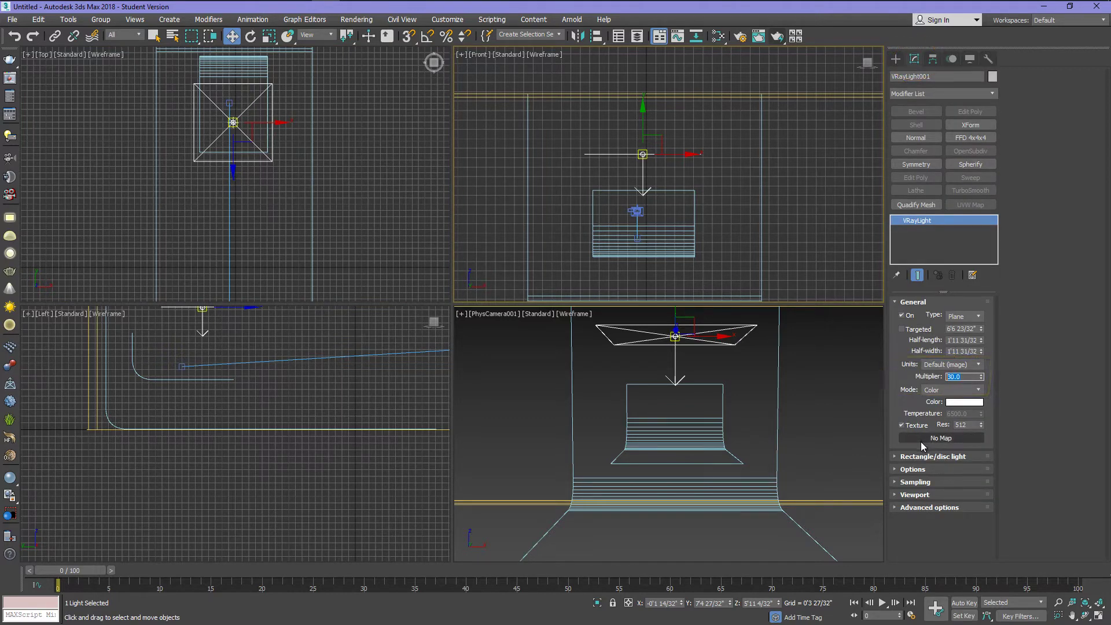
type("10")
key("Return")
Set the physical camera's shutter type to 1/seconds with a duration of 1/100 s.
left_click(636, 212)
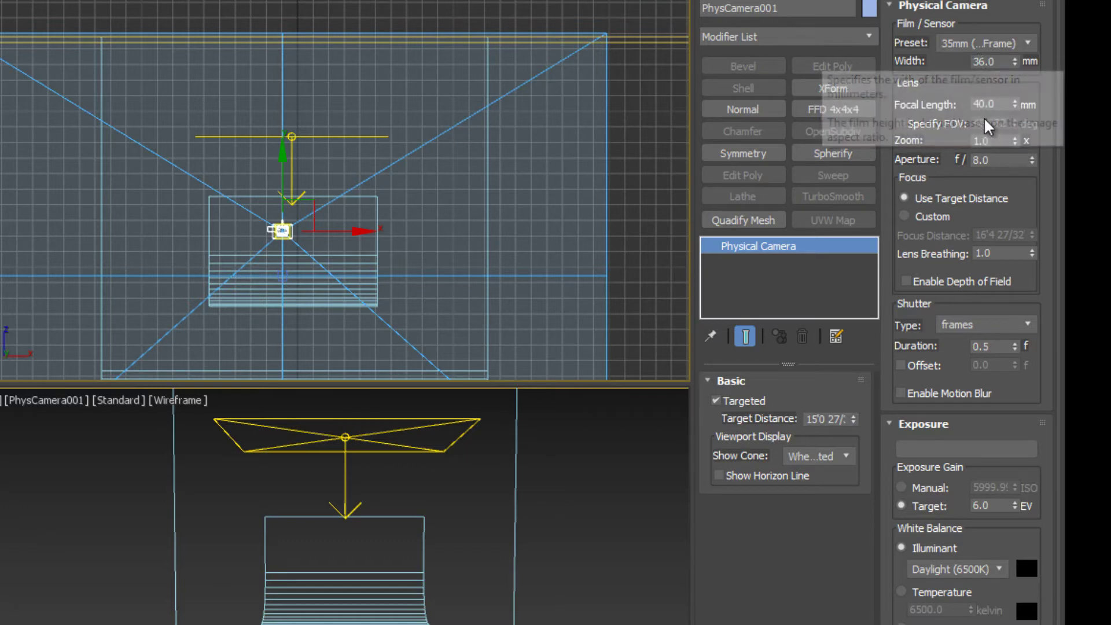
double_click(982, 161)
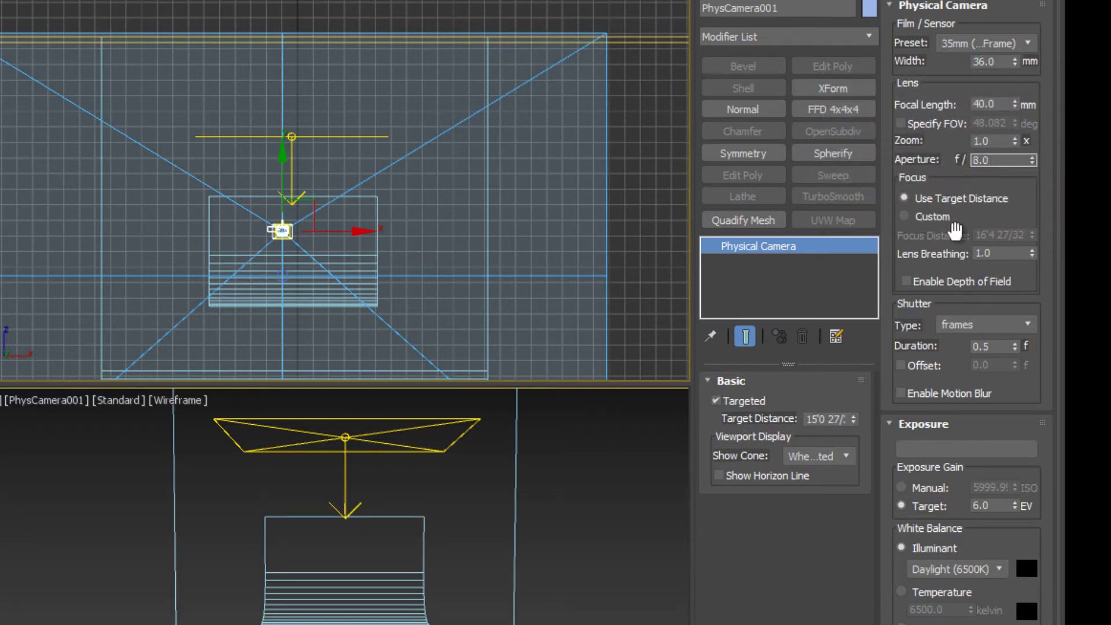
left_click(958, 325)
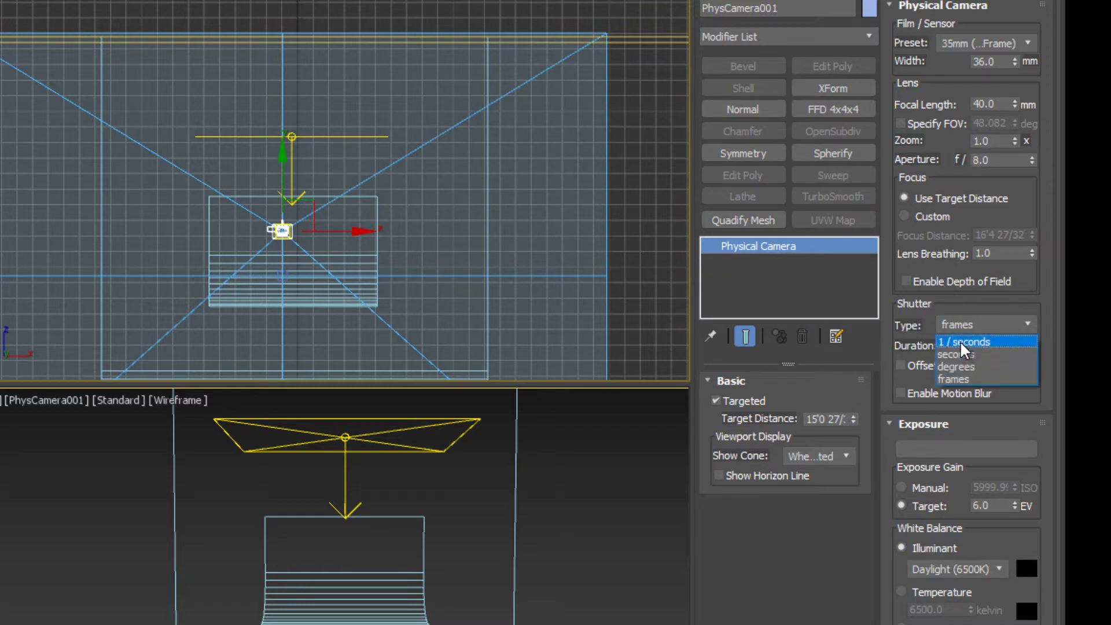
left_click(962, 342)
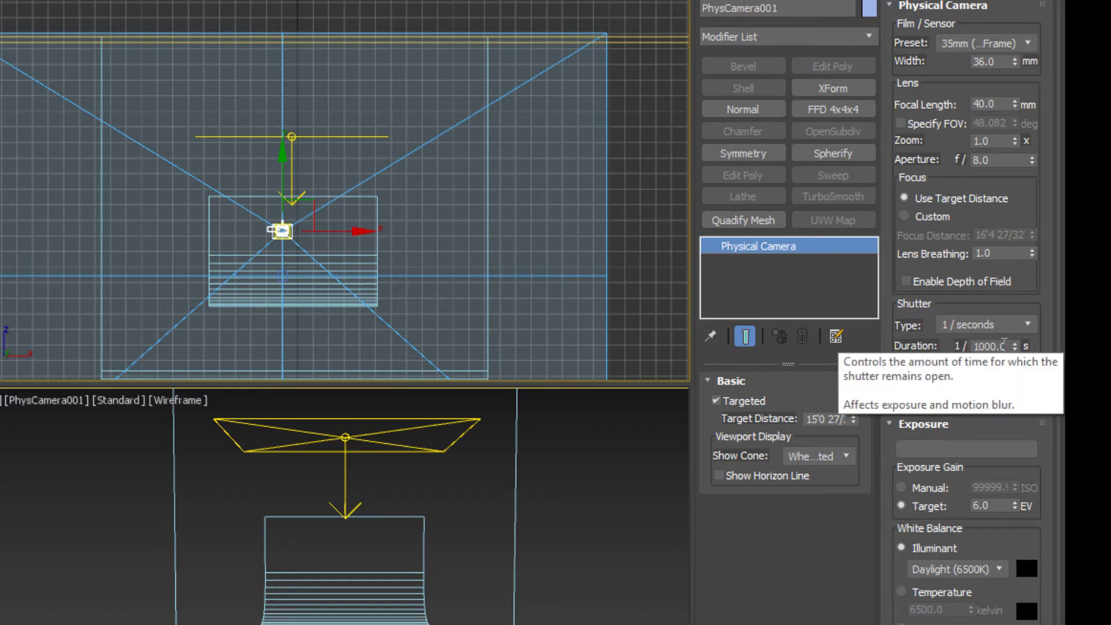
double_click(991, 345)
type("10")
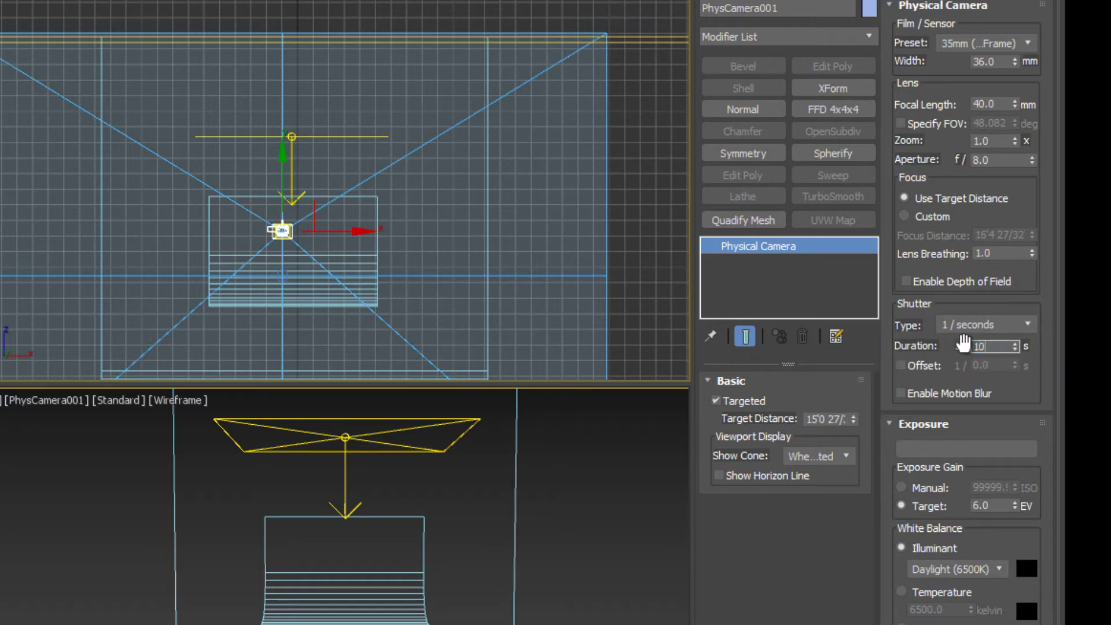
type("0")
key("Return")
Switch the physical camera's exposure gain to Manual and set it to ISO 100.
left_click(913, 490)
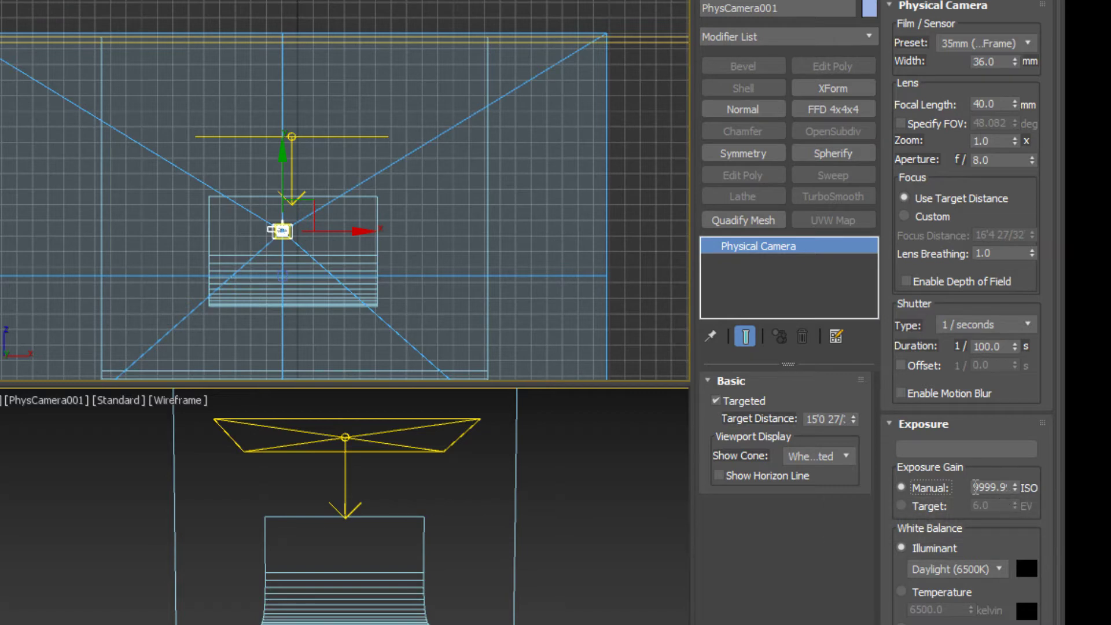
double_click(975, 488)
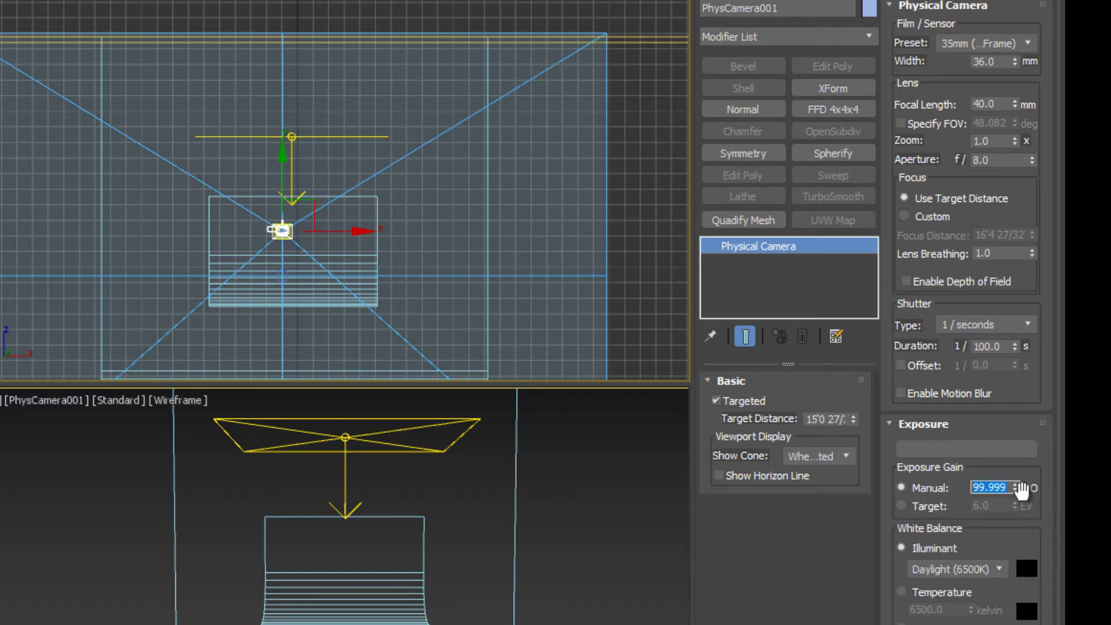
type("100")
key("Return")
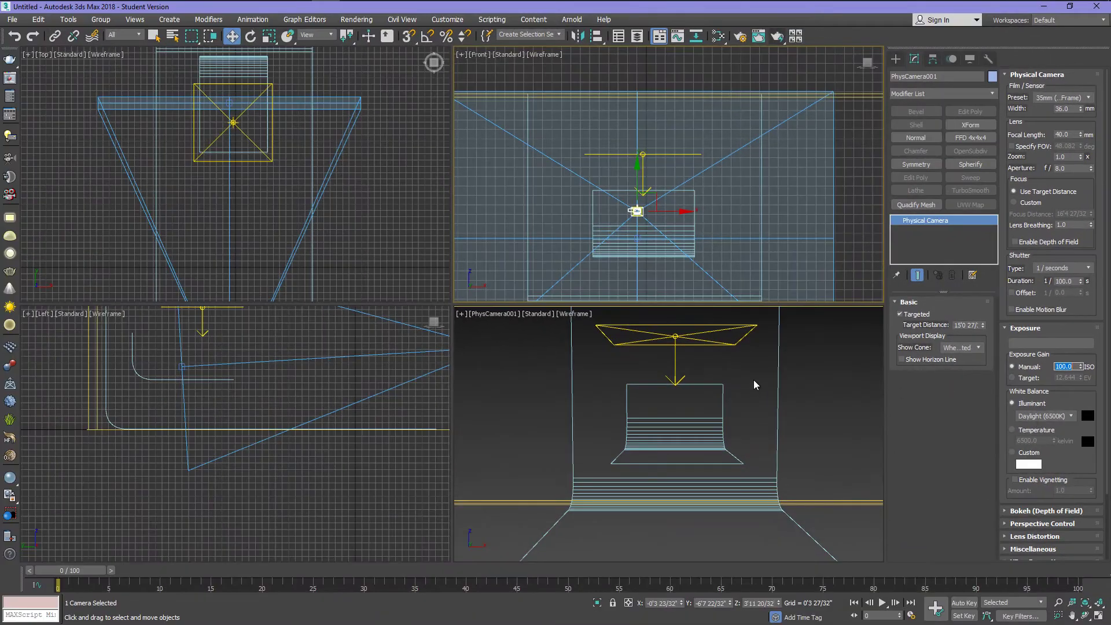
Lock the render setup to the PhysCamera001 view and review the V-Ray and GI render settings.
left_click(742, 37)
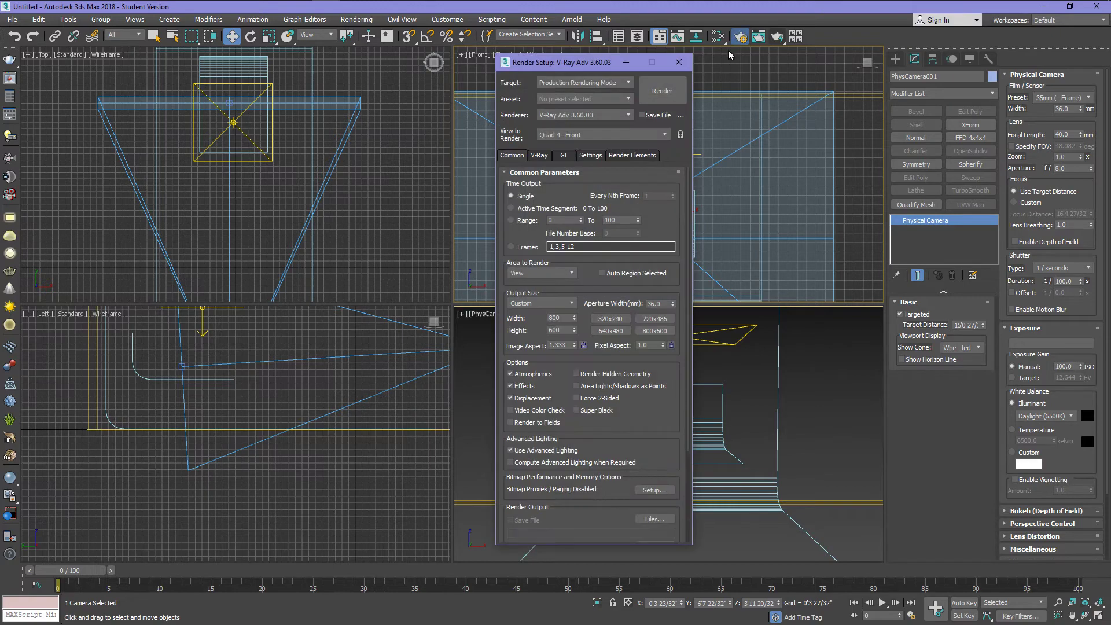
left_click(582, 136)
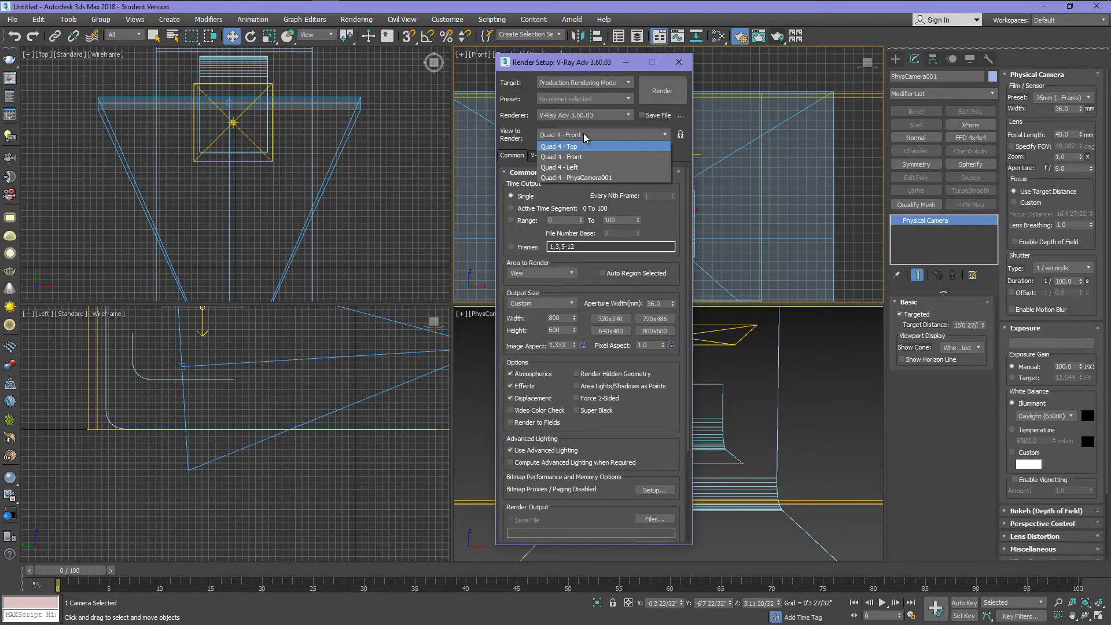
left_click(581, 178)
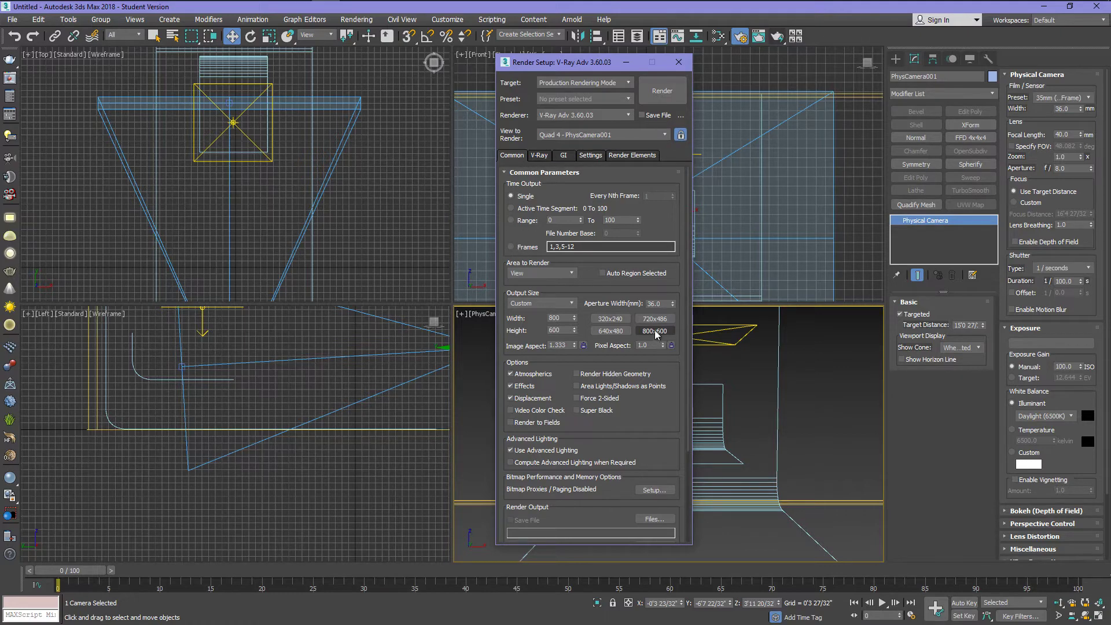
left_click(540, 156)
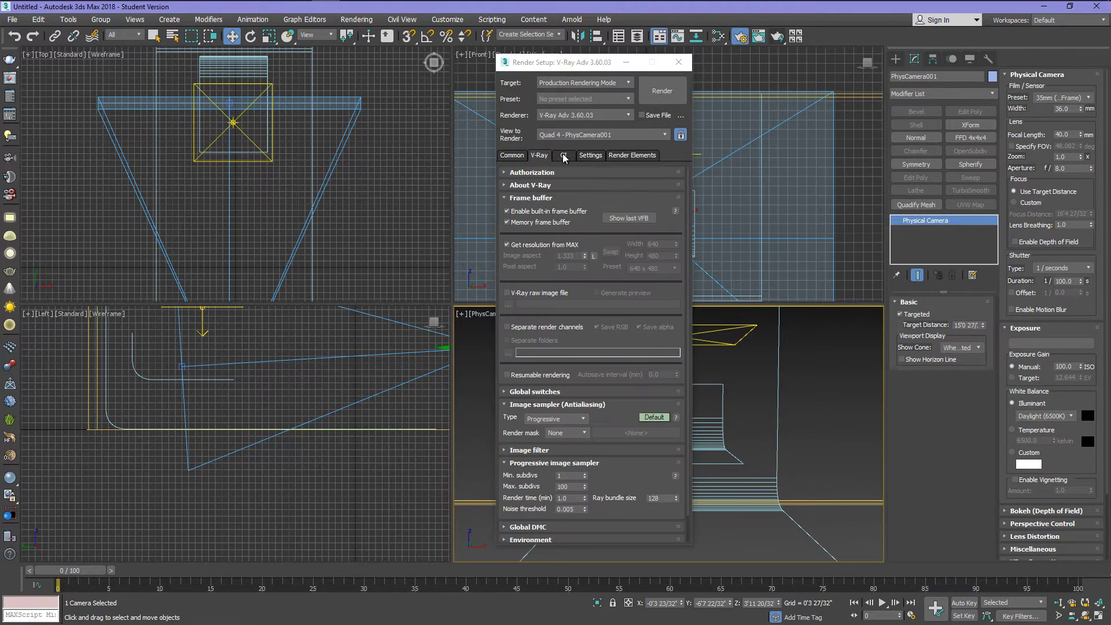
left_click(564, 156)
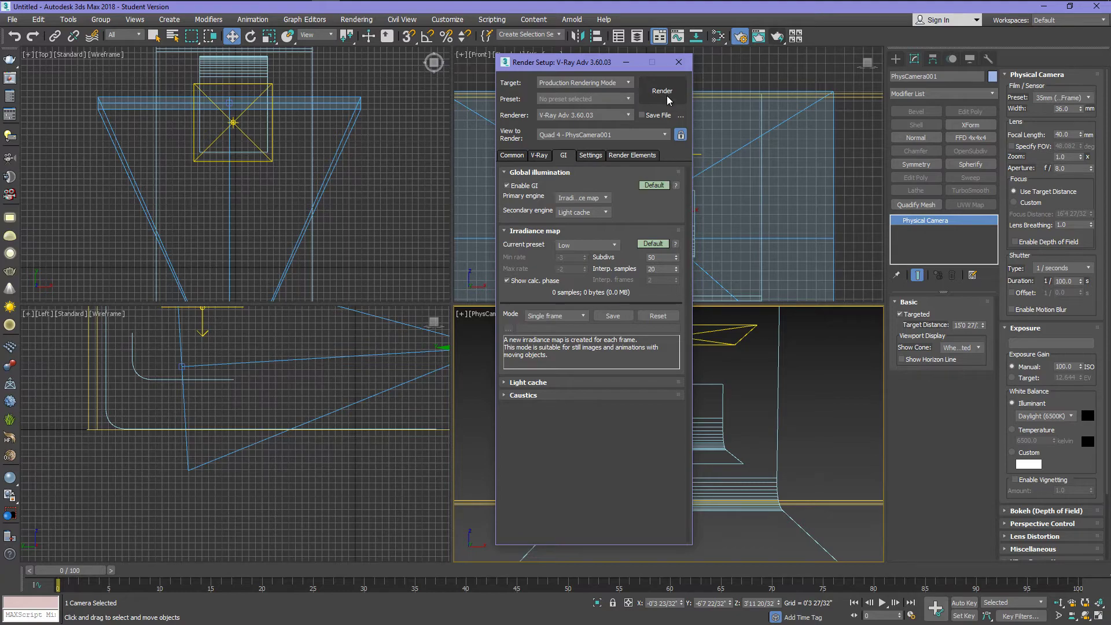
left_click(679, 62)
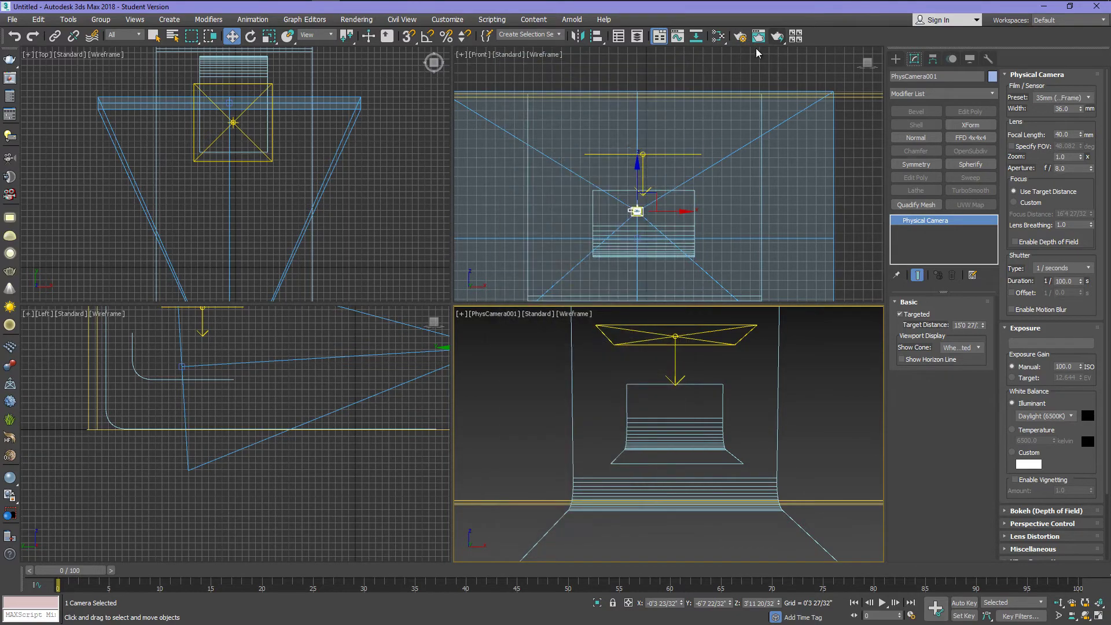
Run a test render of the camera view and close the frame buffer.
left_click(777, 35)
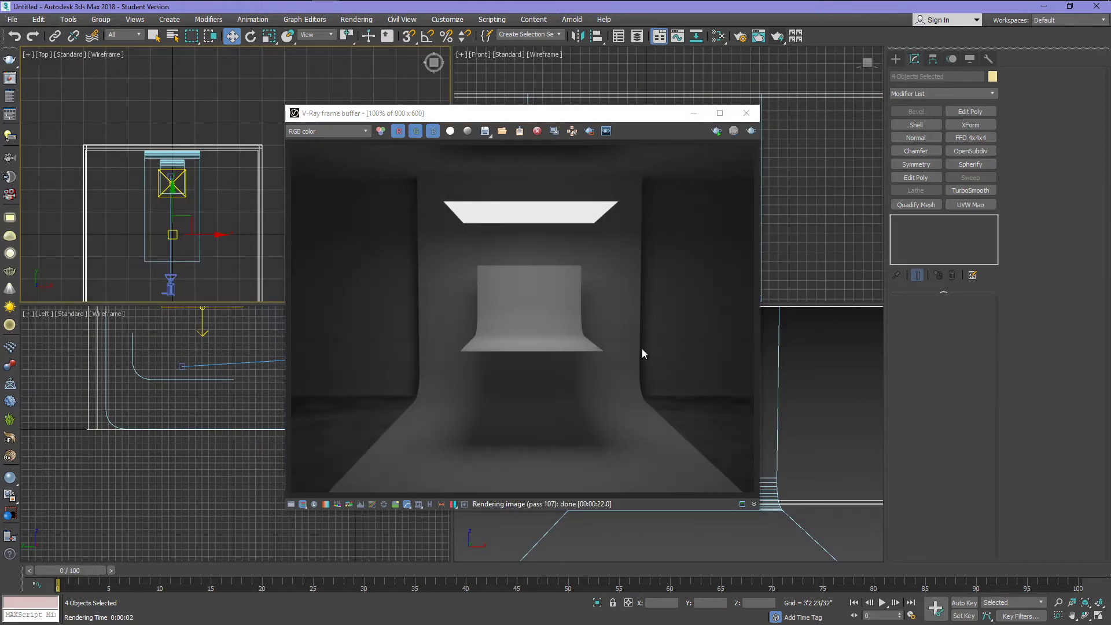
left_click(747, 113)
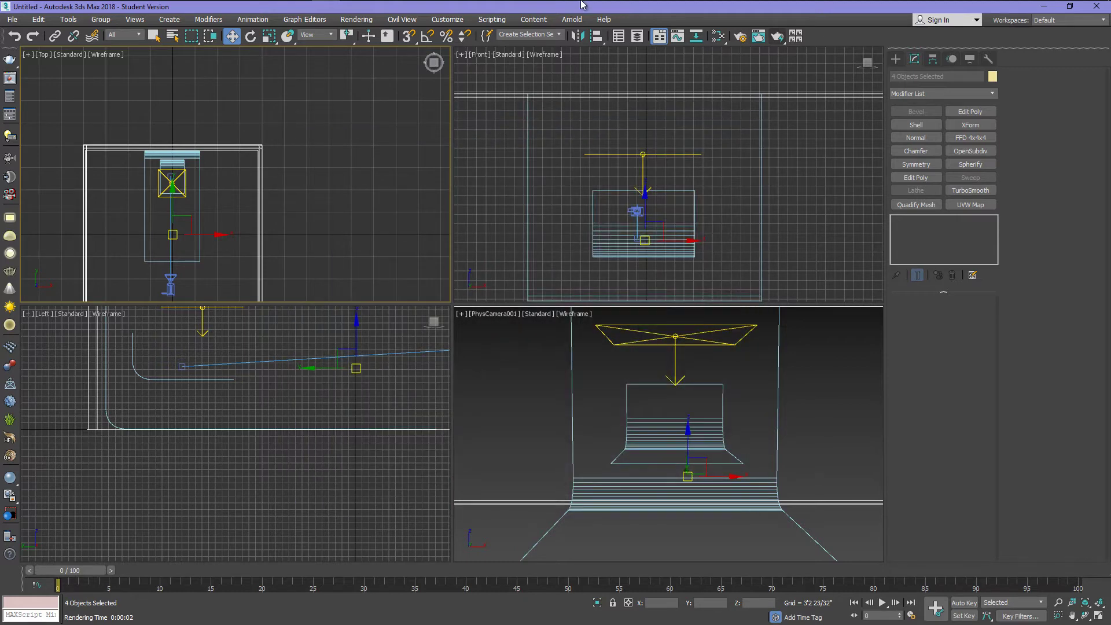
Switch to the Product-Photography.jpg reference photo in Photos and examine its softbox lighting setup.
mouse_move(582, 14)
left_click(637, 75)
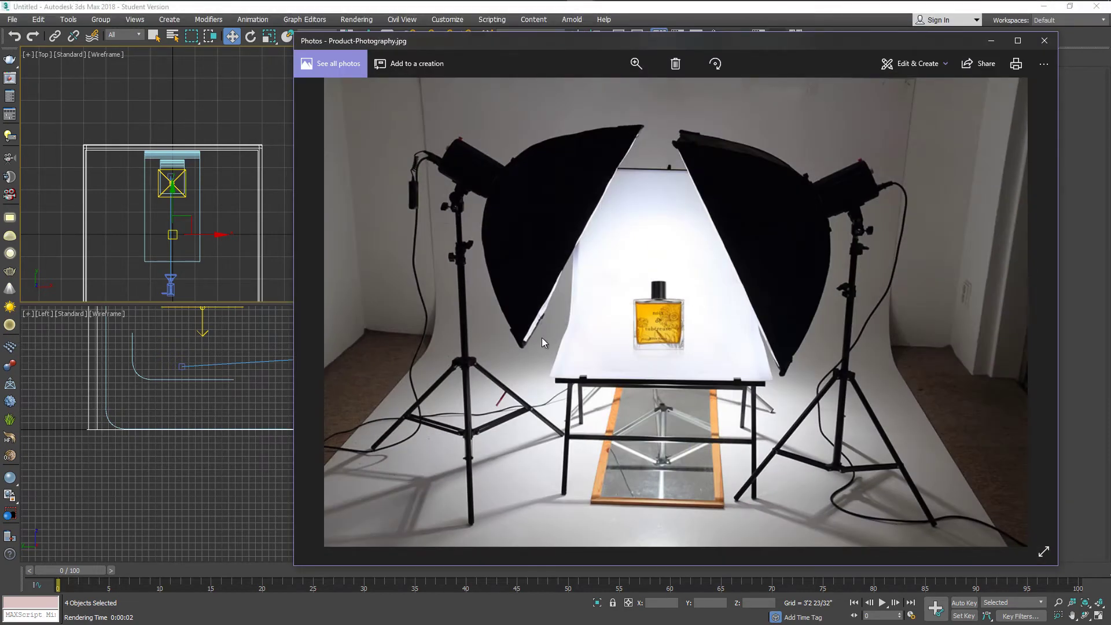
left_click(993, 42)
Add a VRaySoftbox map to the Slate Material Editor's graph and turn on its hot spot.
left_click(721, 38)
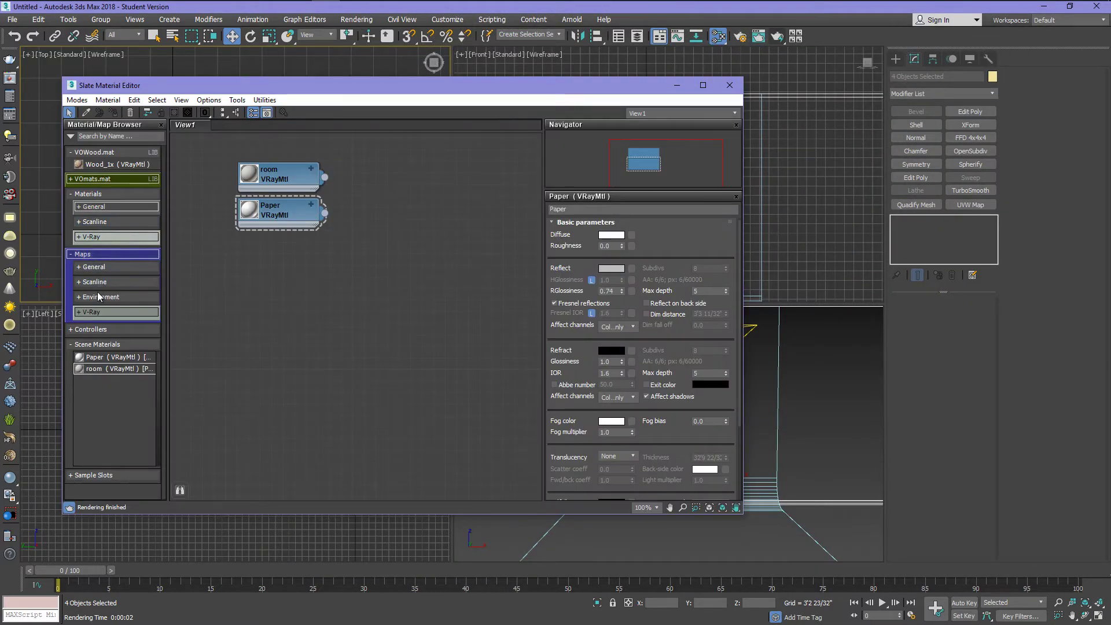
left_click(94, 313)
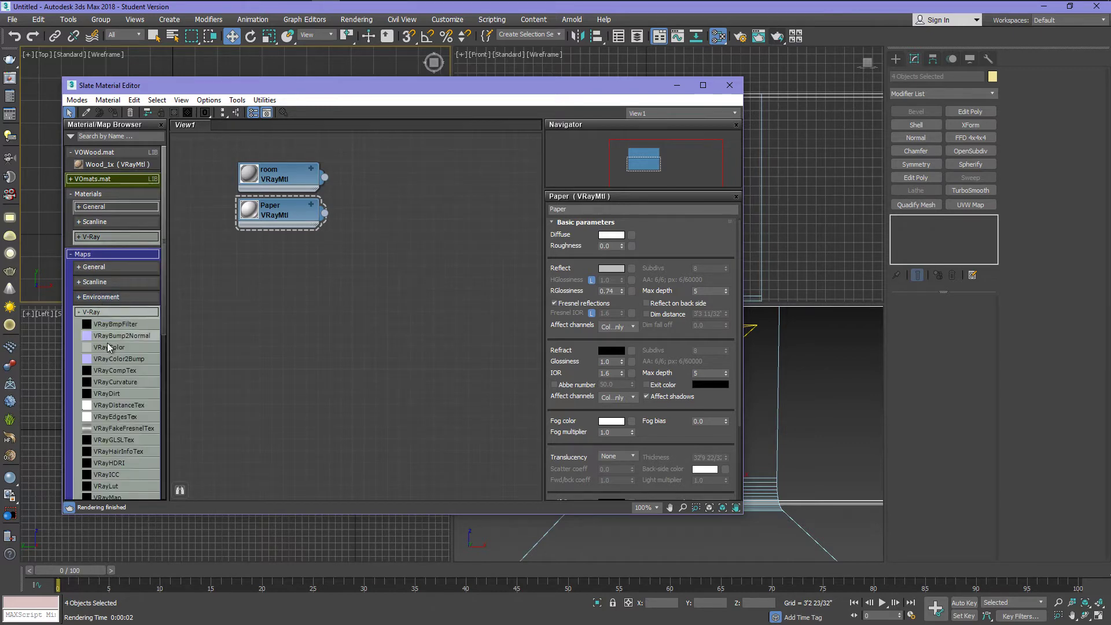
scroll(110, 364, "down", 6)
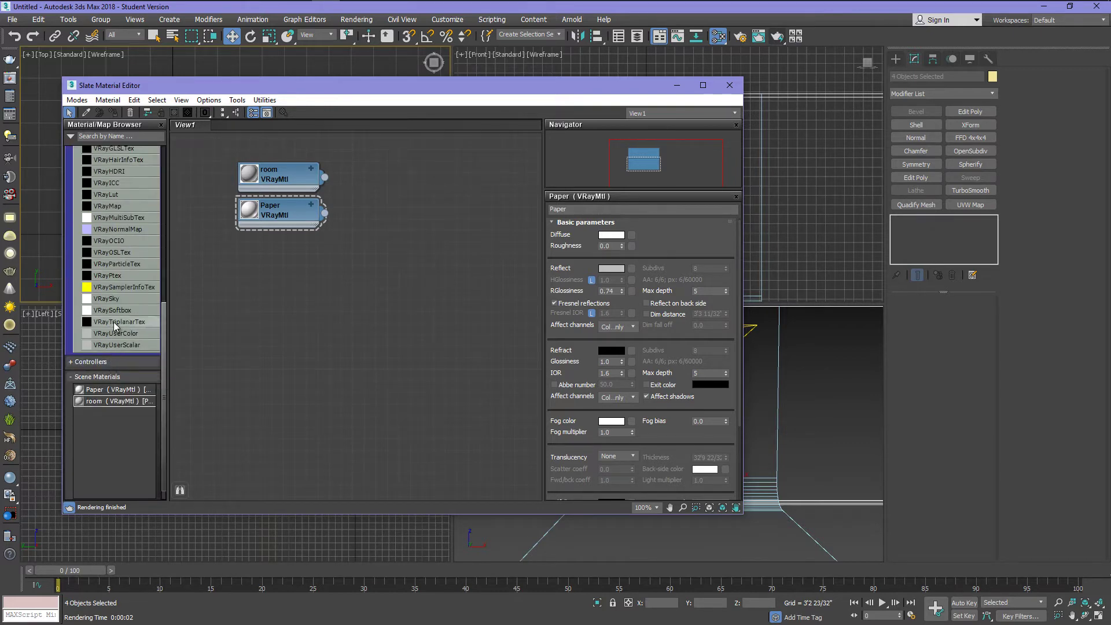
left_click_drag(110, 311, 273, 284)
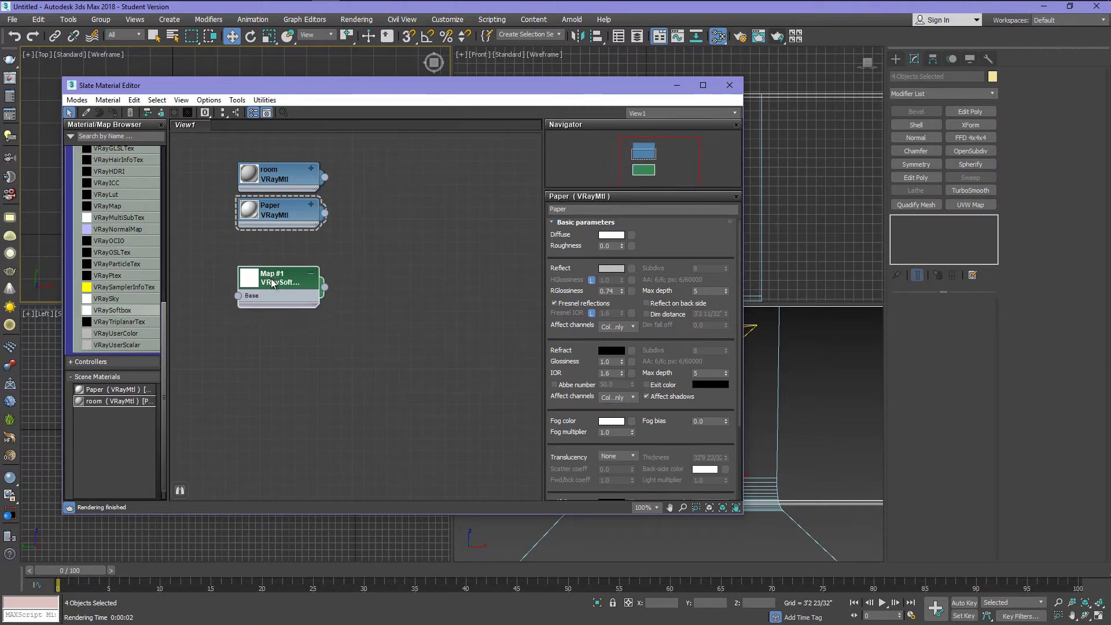
double_click(272, 284)
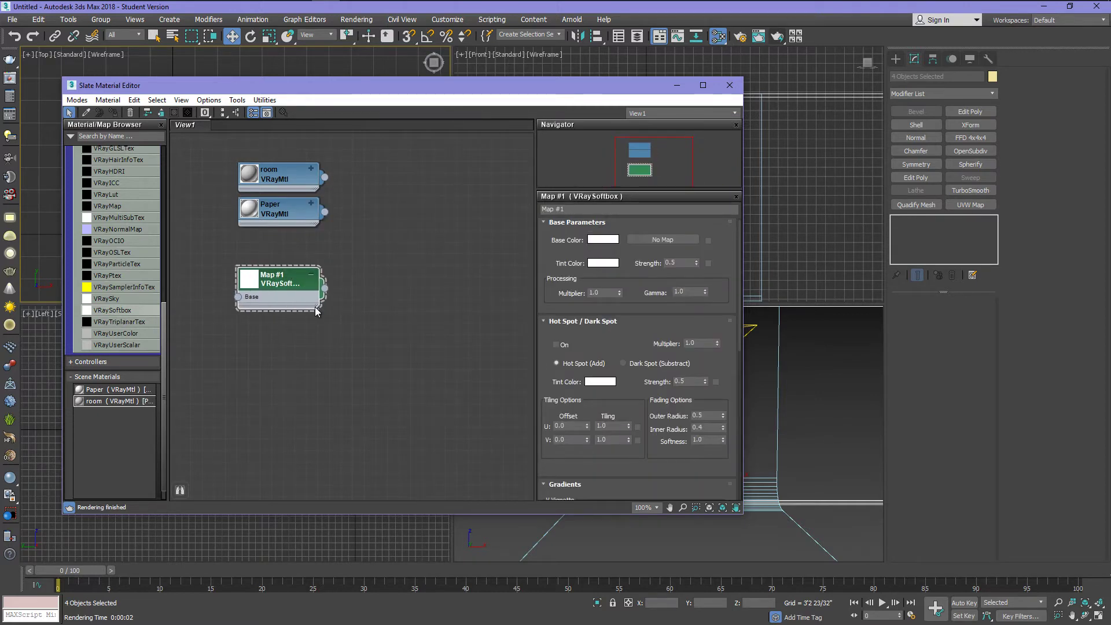
left_click_drag(321, 311, 343, 315)
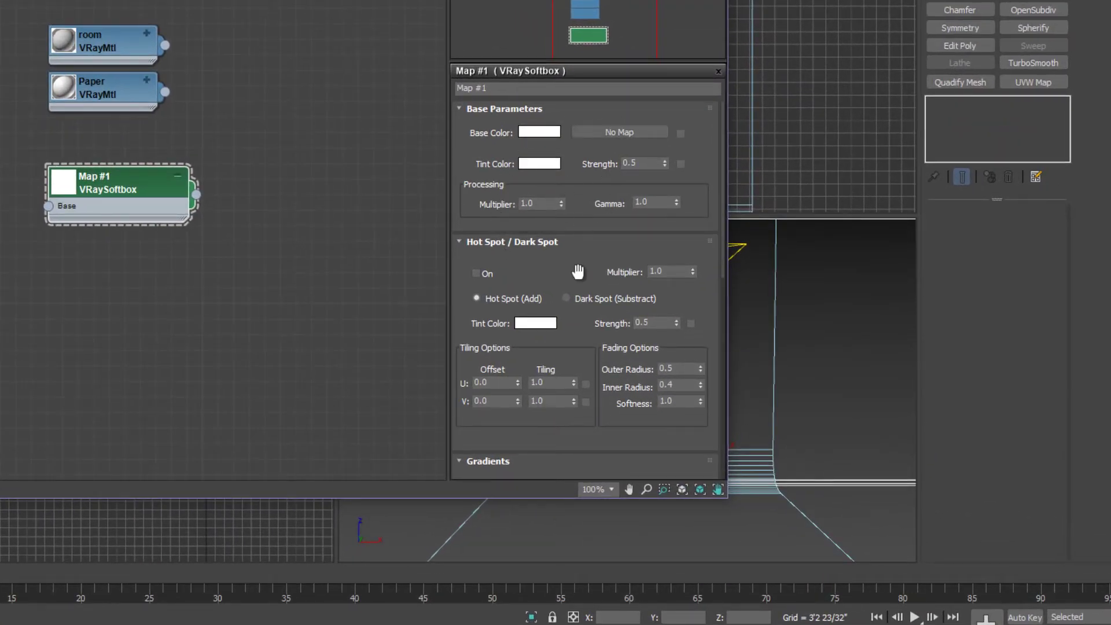
left_click(476, 273)
Select the VRayLight above the small backdrop and assign the VRaySoftbox map to its texture slot as an instance.
left_click_drag(599, 0, 426, 276)
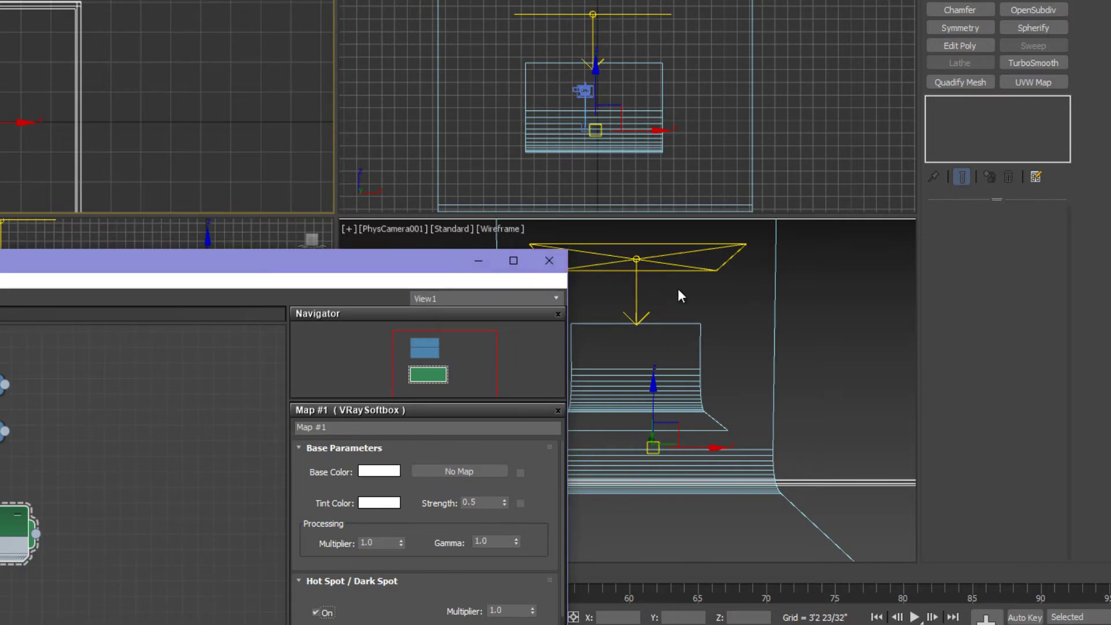
left_click(681, 264)
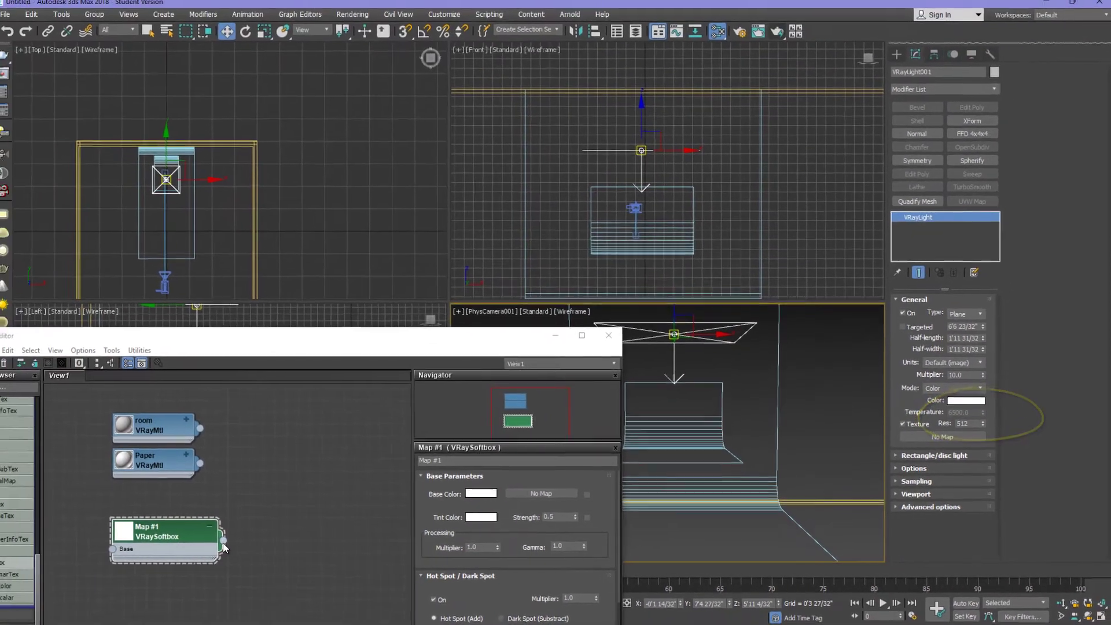
left_click_drag(223, 541, 933, 437)
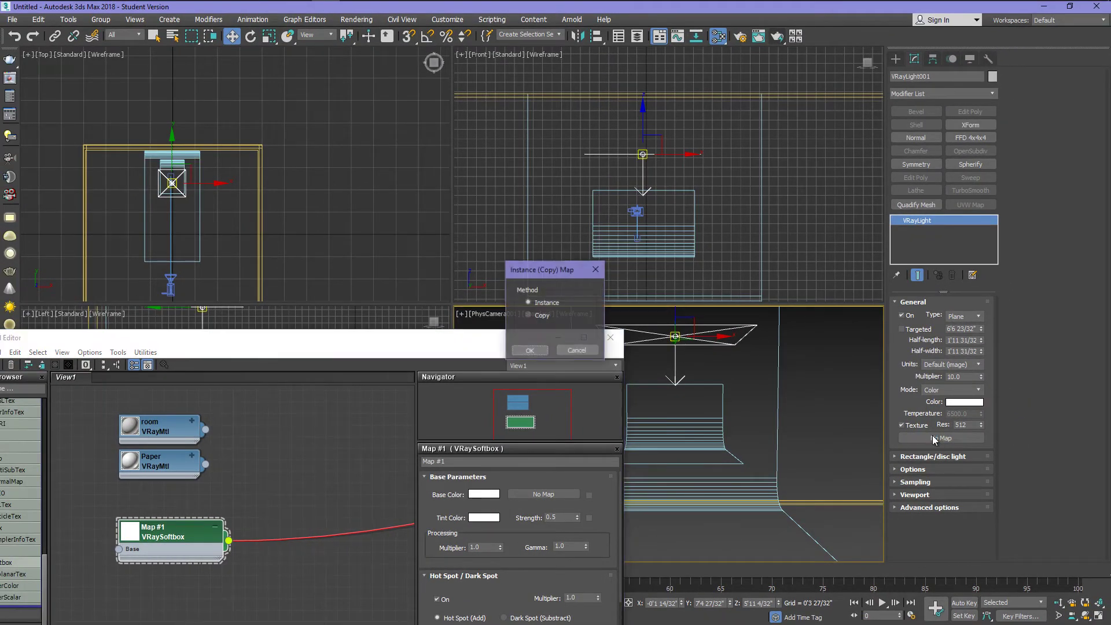
left_click(530, 351)
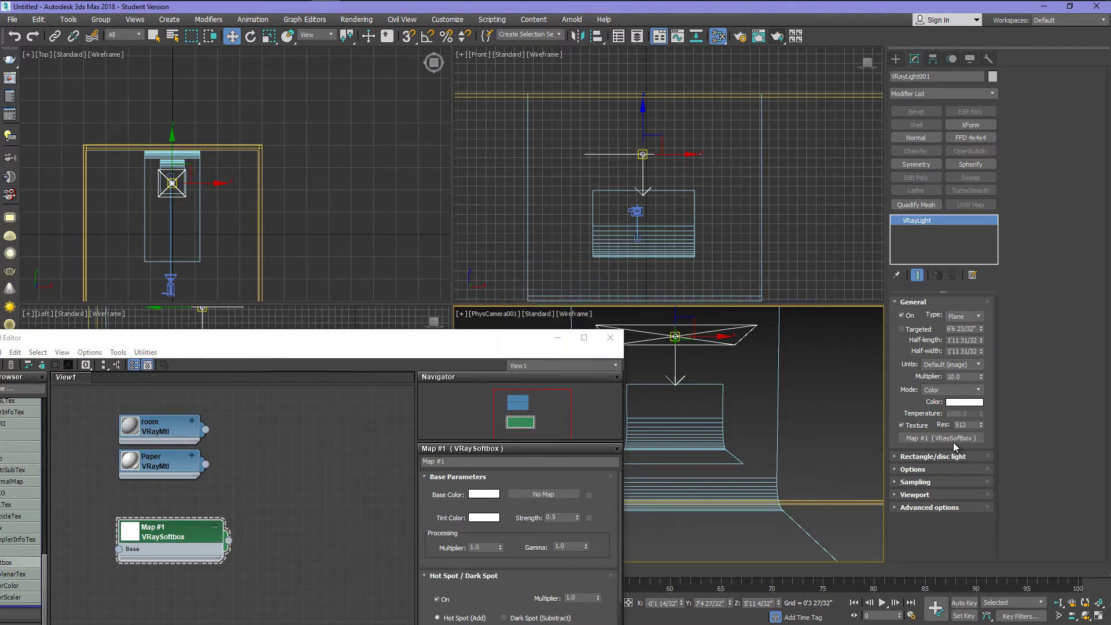
Render the camera view with the softbox-textured light and compare it with the copy of the earlier render.
left_click_drag(498, 348, 475, 201)
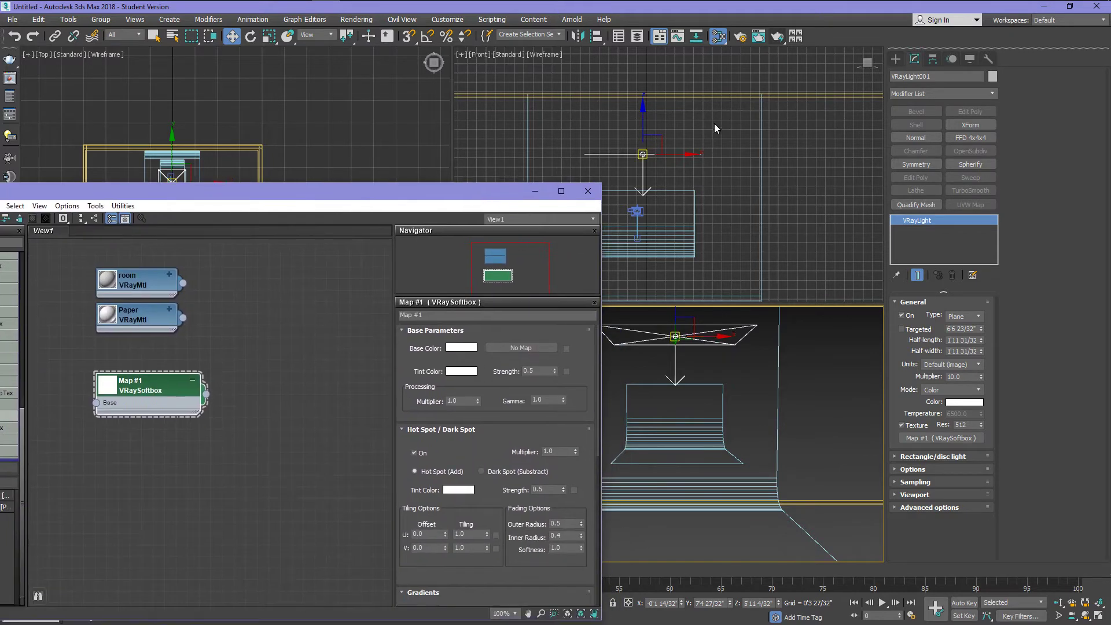
left_click(762, 38)
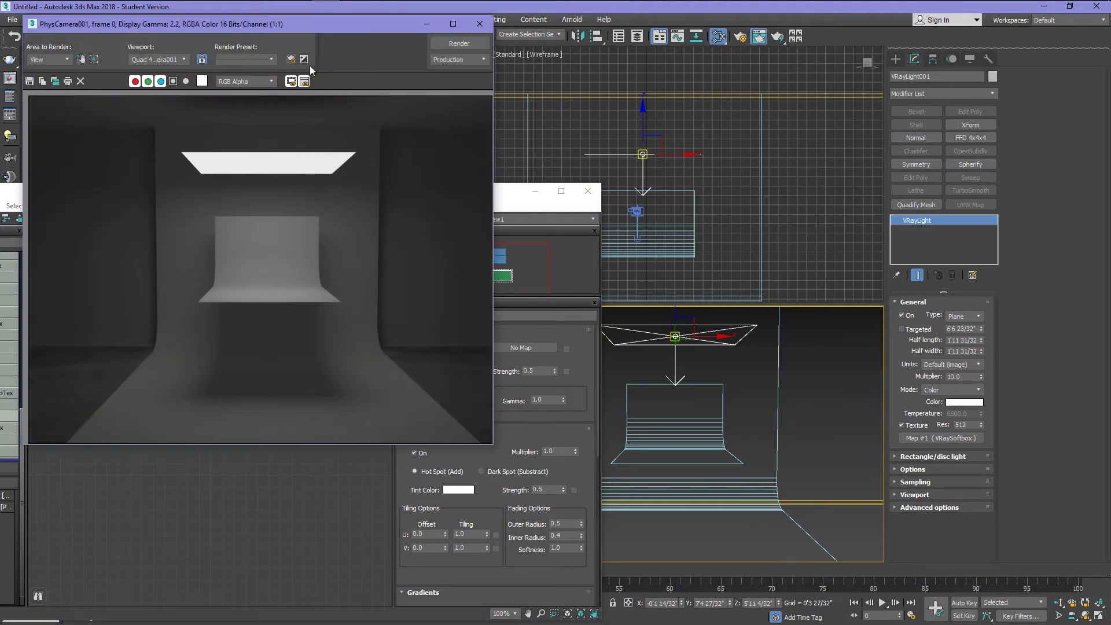
left_click_drag(301, 32, 880, 88)
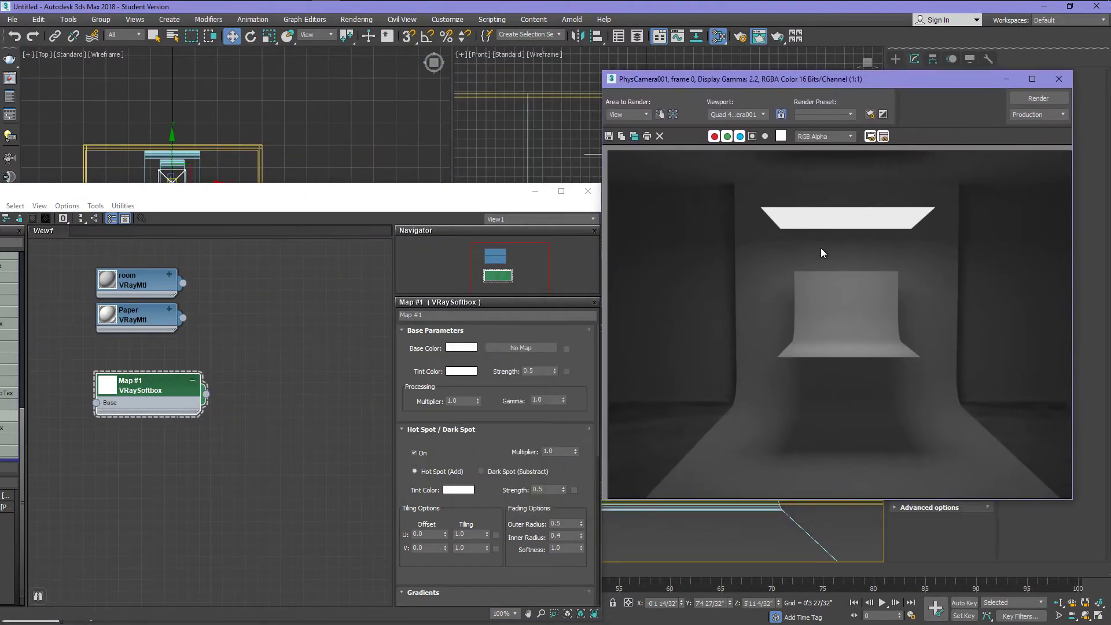
left_click(779, 37)
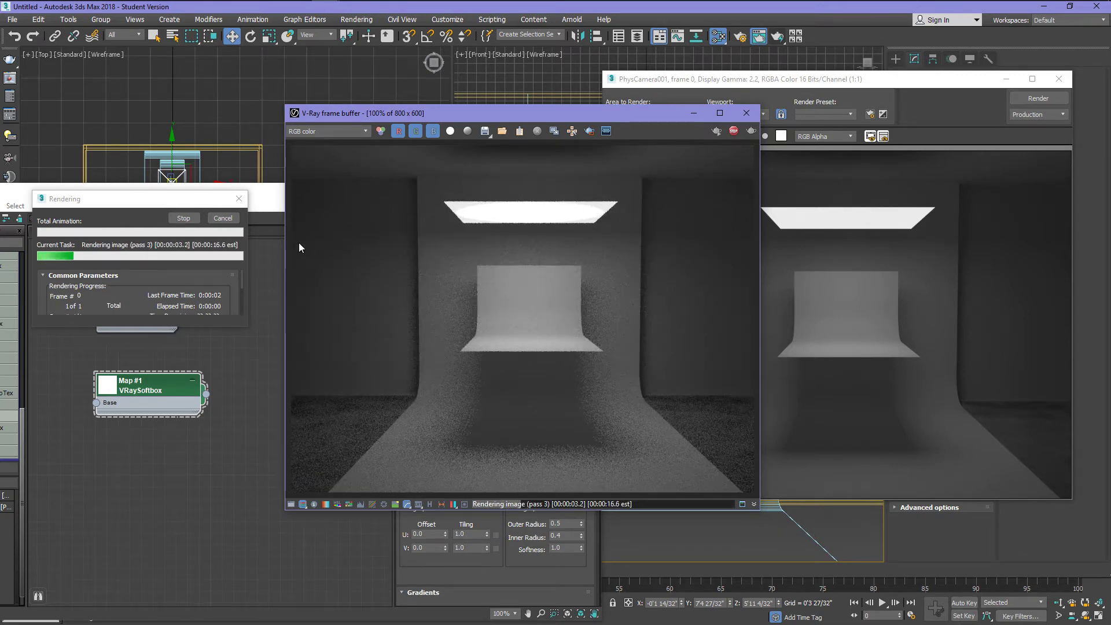
left_click(265, 199)
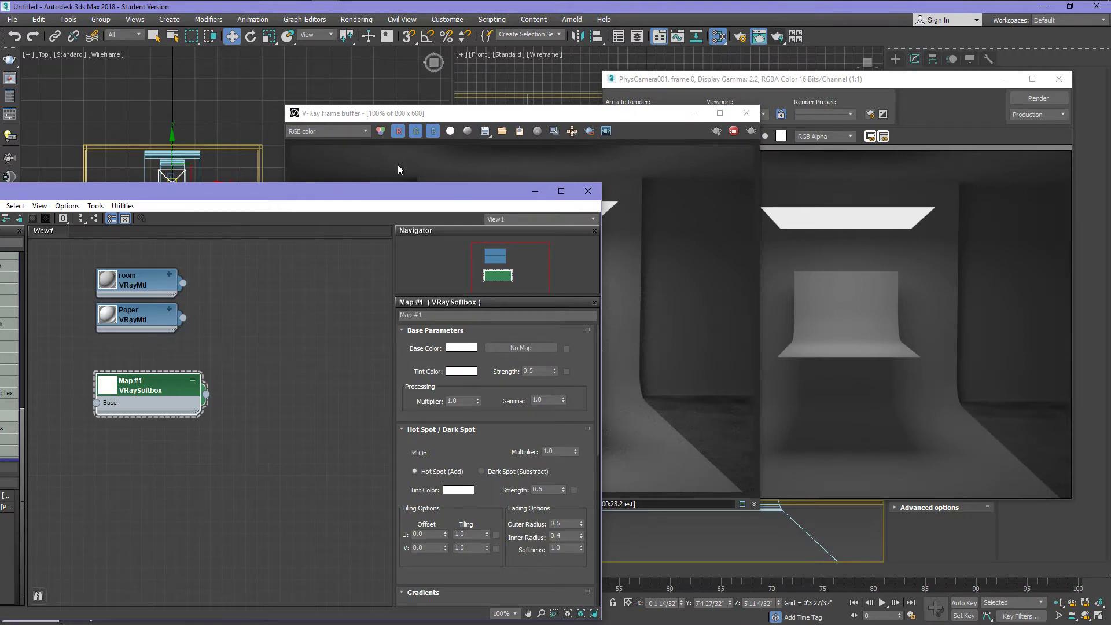
left_click_drag(536, 119, 879, 110)
left_click(1071, 123)
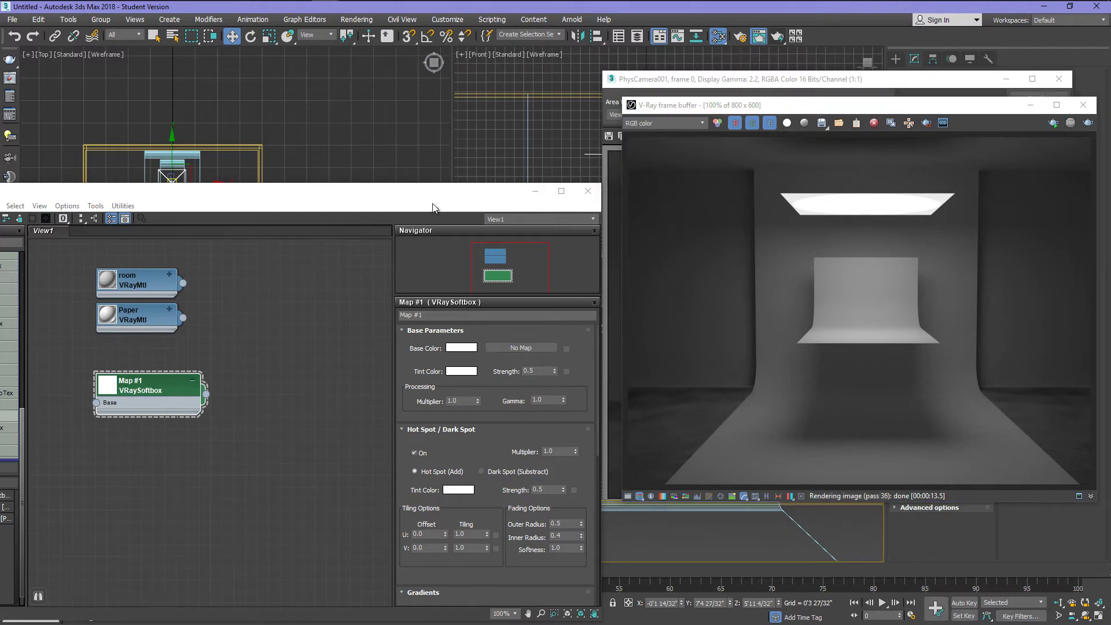
Open an enlarged preview window for the VRaySoftbox map and place it beside the material editor.
left_click_drag(432, 199, 612, 91)
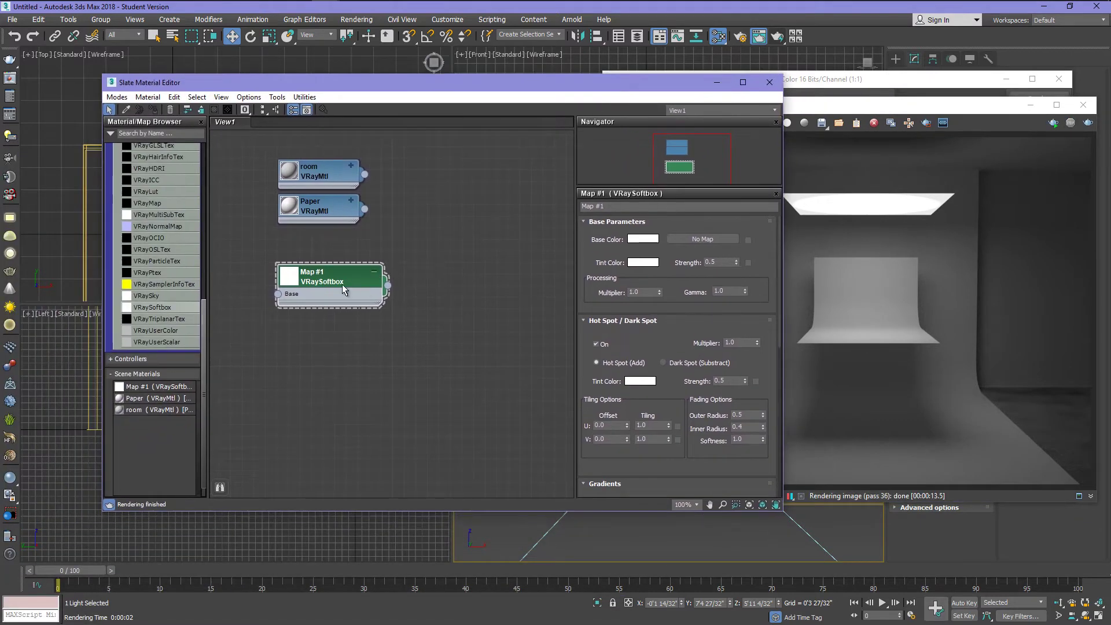
double_click(289, 279)
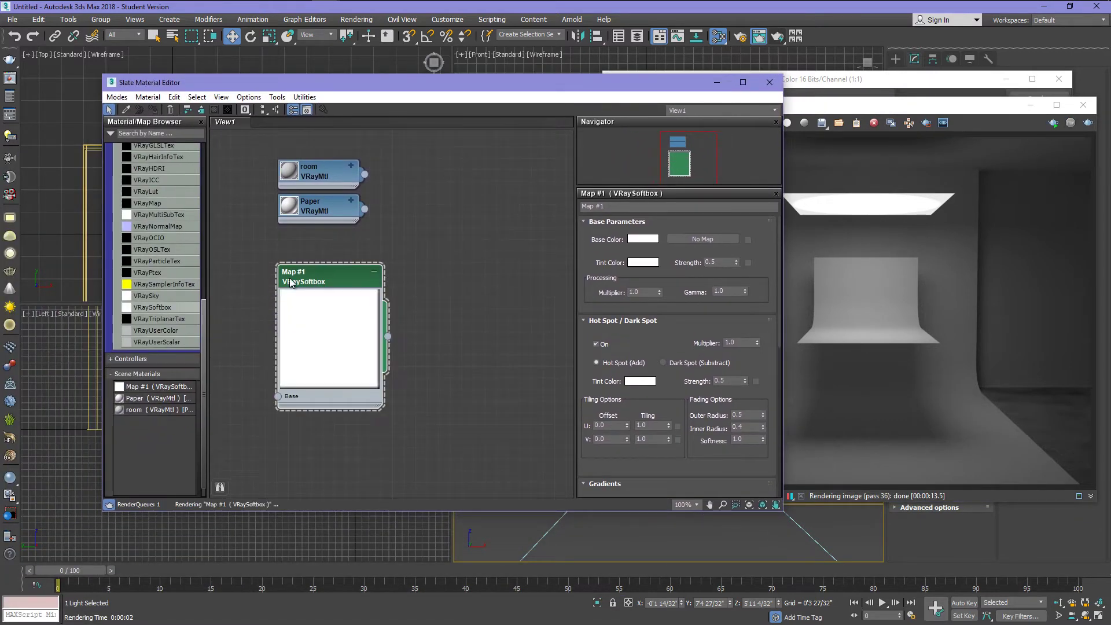
right_click(351, 328)
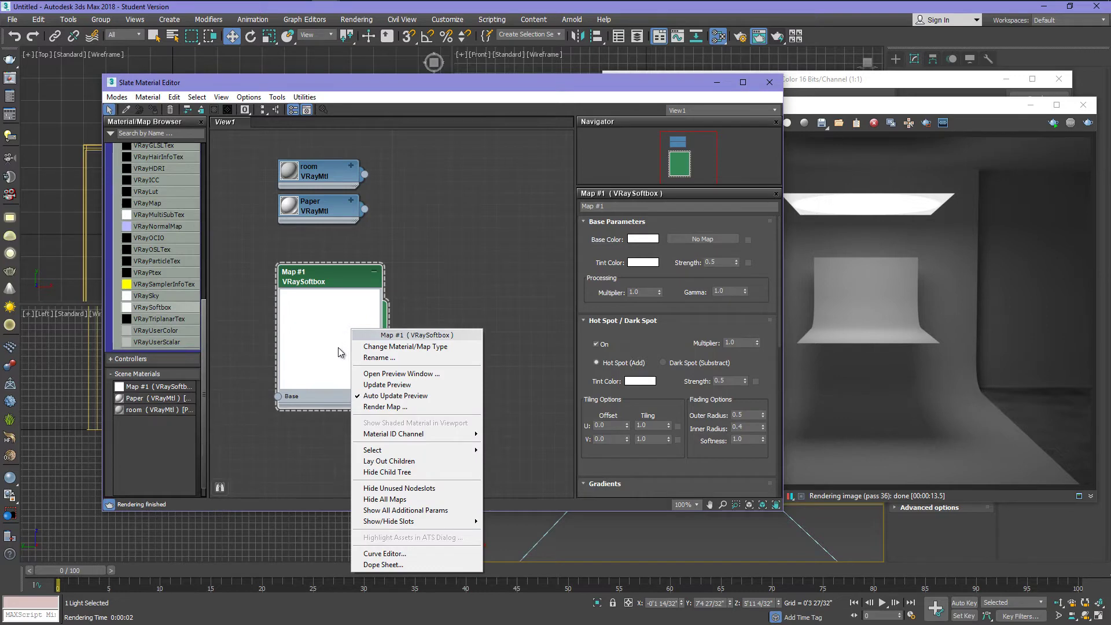
left_click(380, 374)
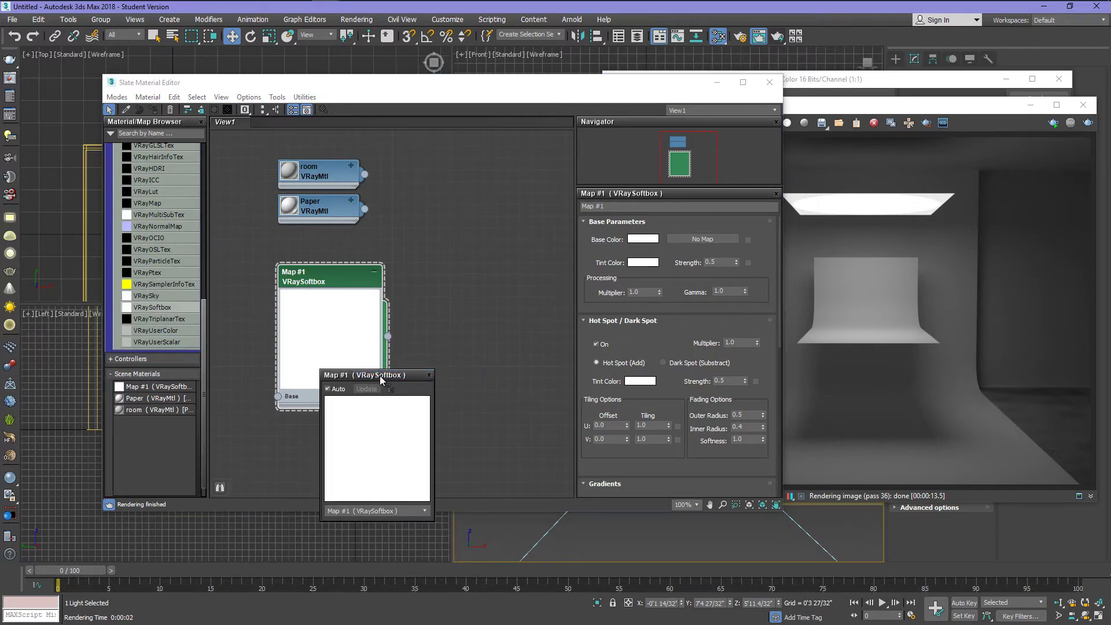
left_click_drag(379, 374, 434, 290)
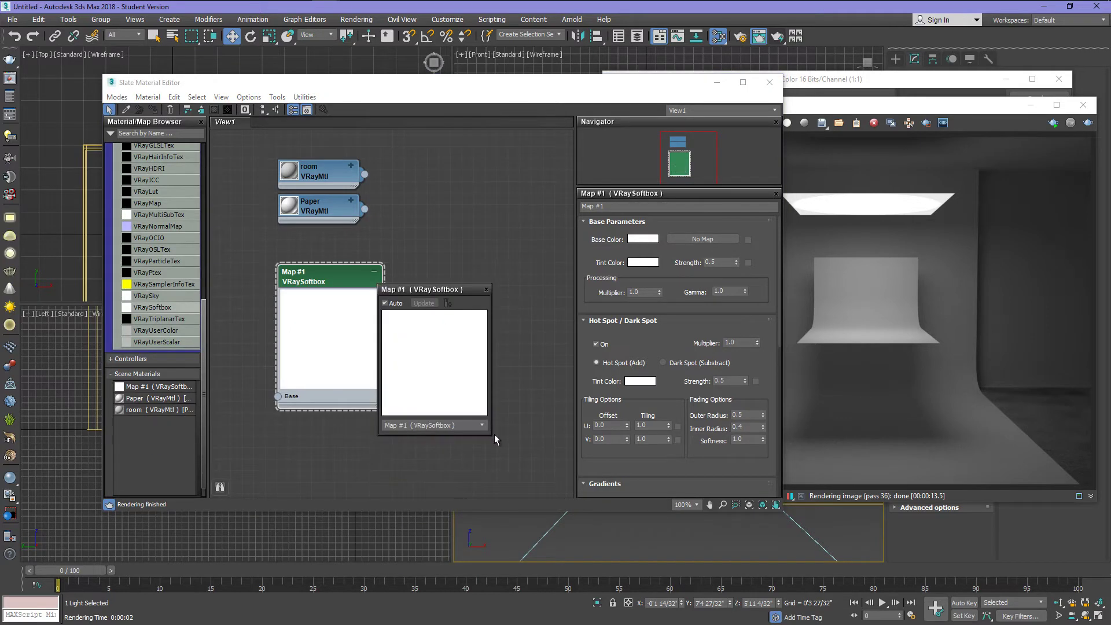
left_click_drag(491, 434, 605, 519)
left_click_drag(505, 309, 517, 265)
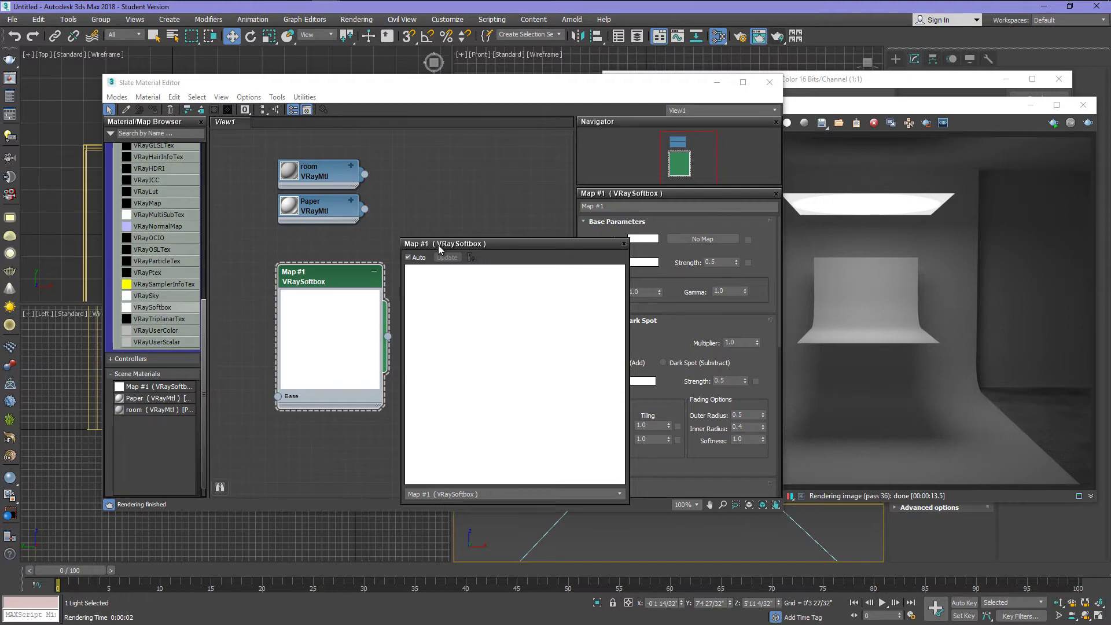
left_click_drag(441, 246, 793, 338)
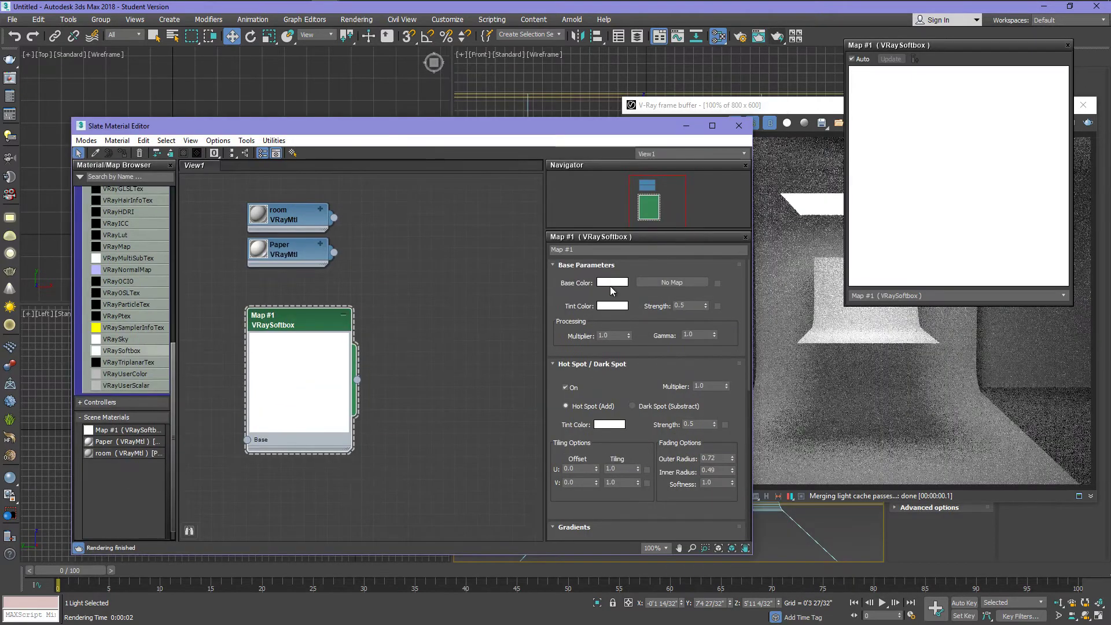
Set the softbox map's base color to a brownish tan with red 93, green 73 and blue 39.
left_click(610, 284)
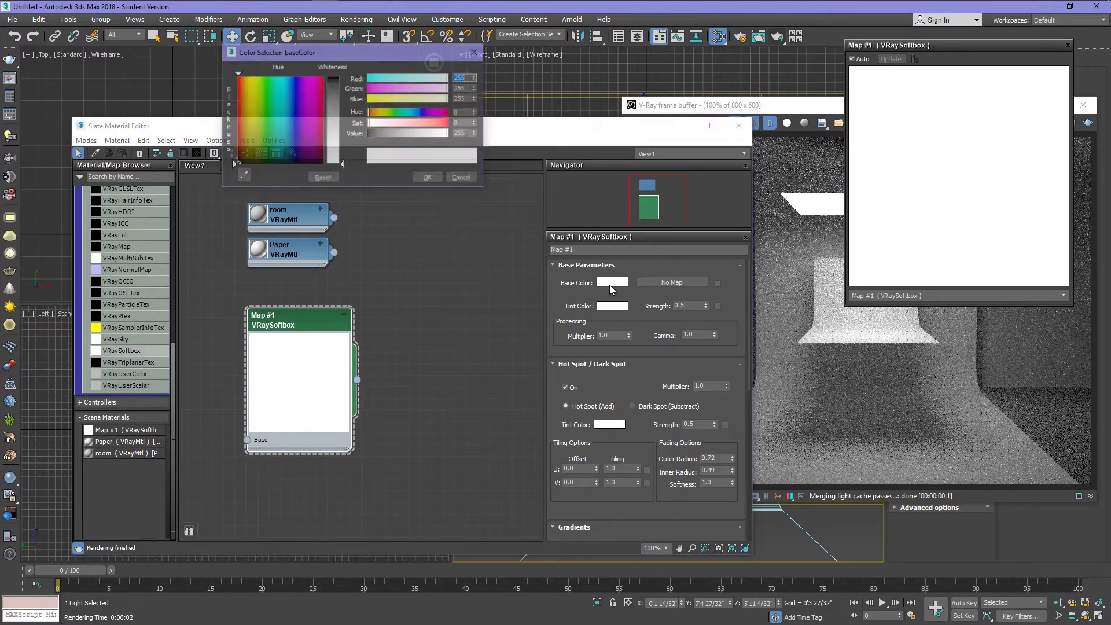
left_click(246, 146)
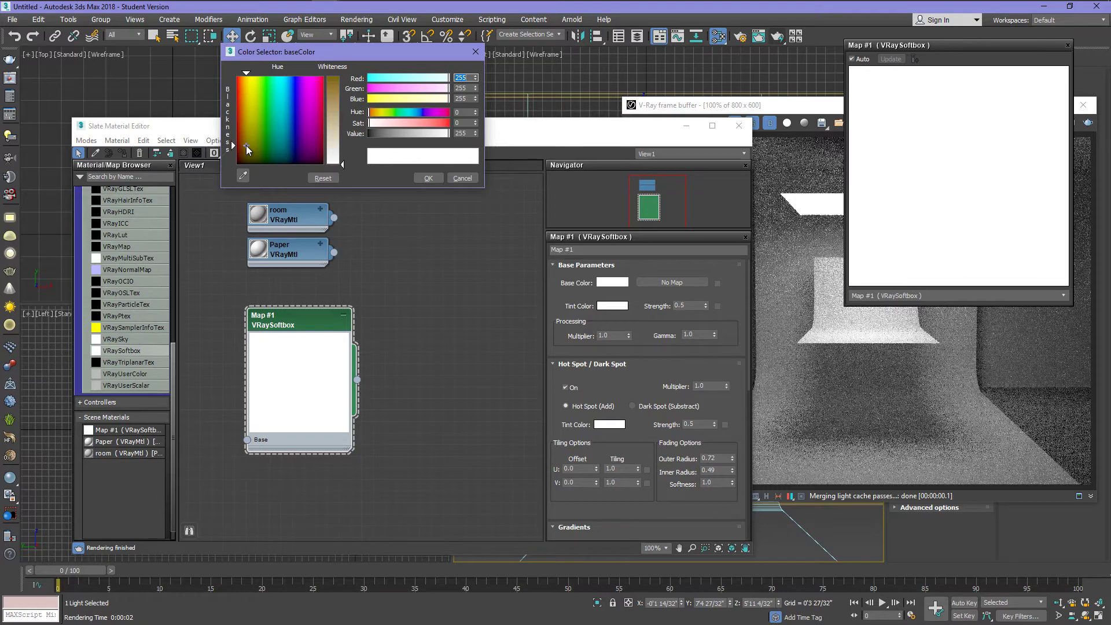
left_click(334, 119)
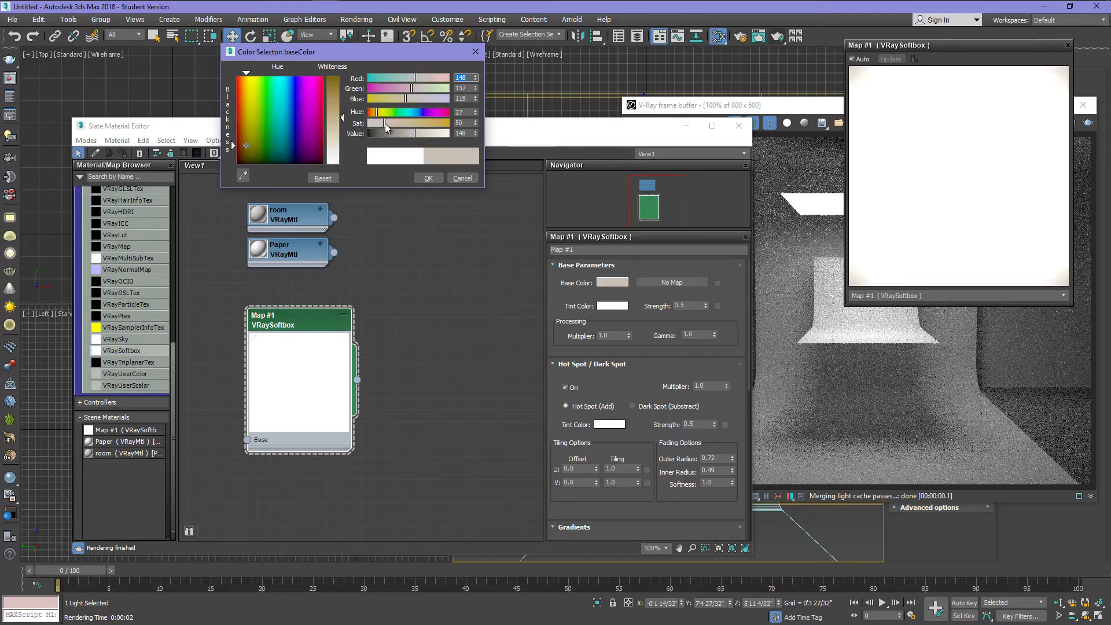
mouse_move(384, 123)
left_mouse_down()
mouse_move(405, 120)
mouse_move(398, 134)
left_mouse_up()
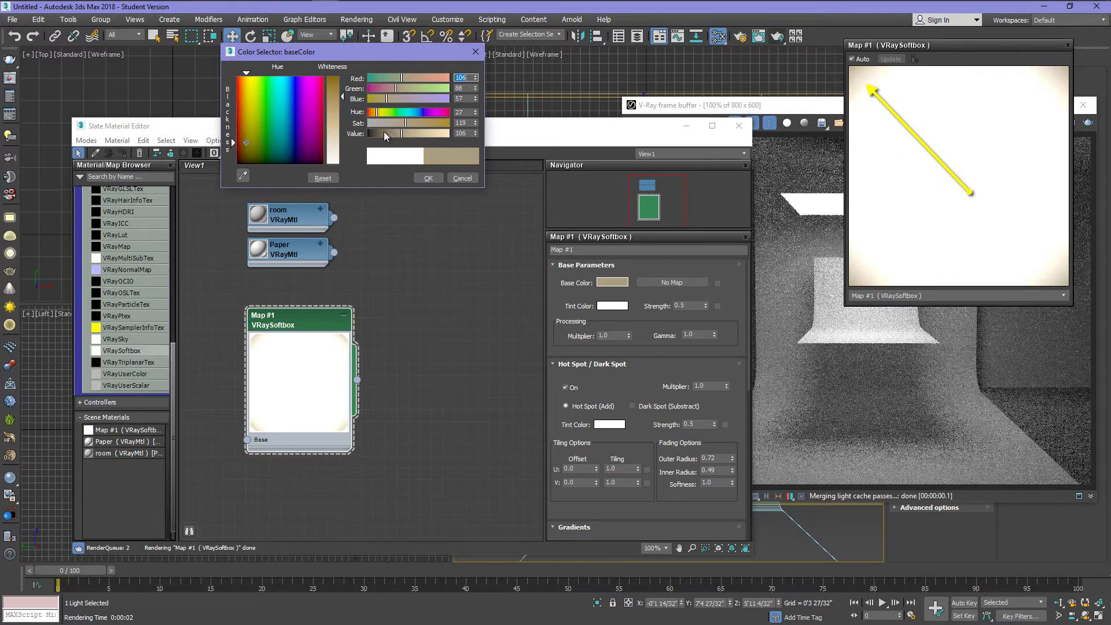
left_click(340, 91)
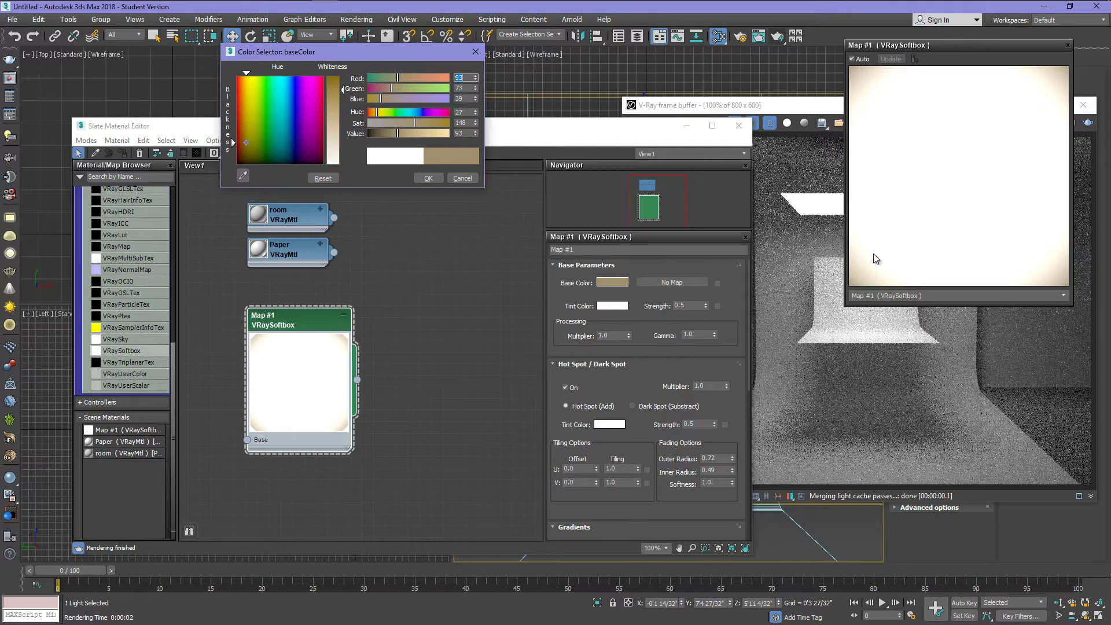
left_click(429, 179)
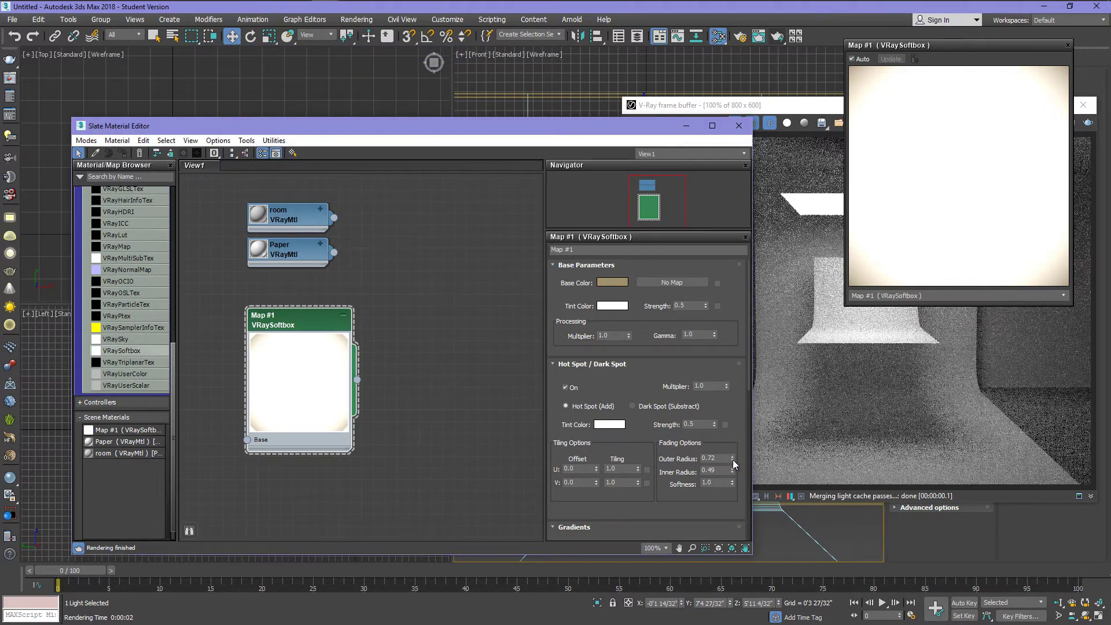
Set the hot spot's outer radius to 0.65, inner radius to 0.34 and softness to 1.23, then close the material editor.
left_click_drag(734, 463, 732, 482)
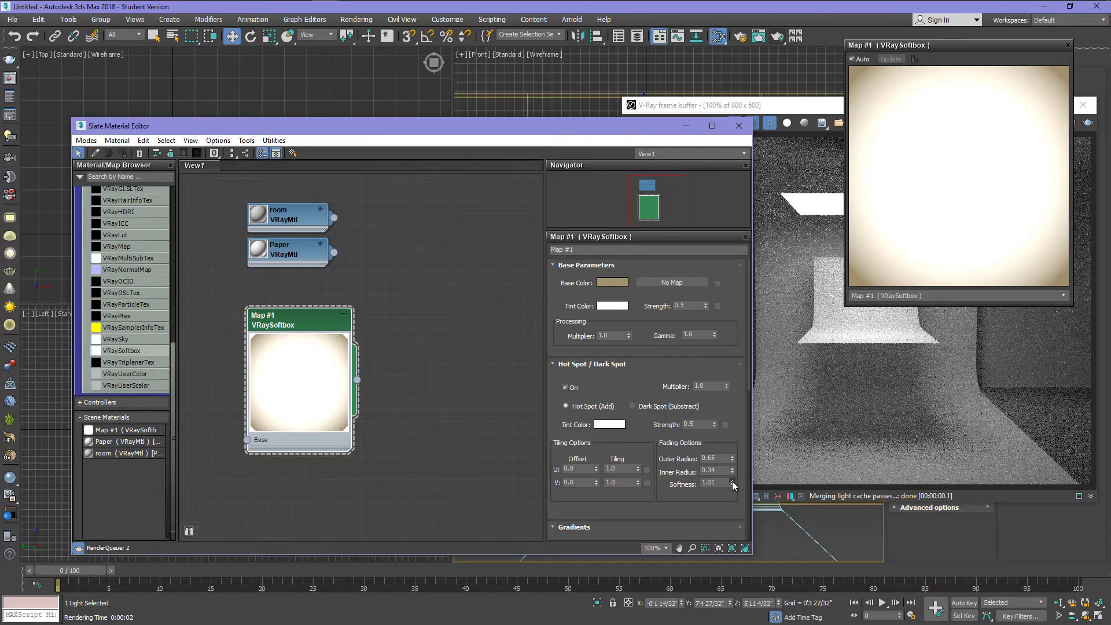
left_click_drag(733, 482, 732, 468)
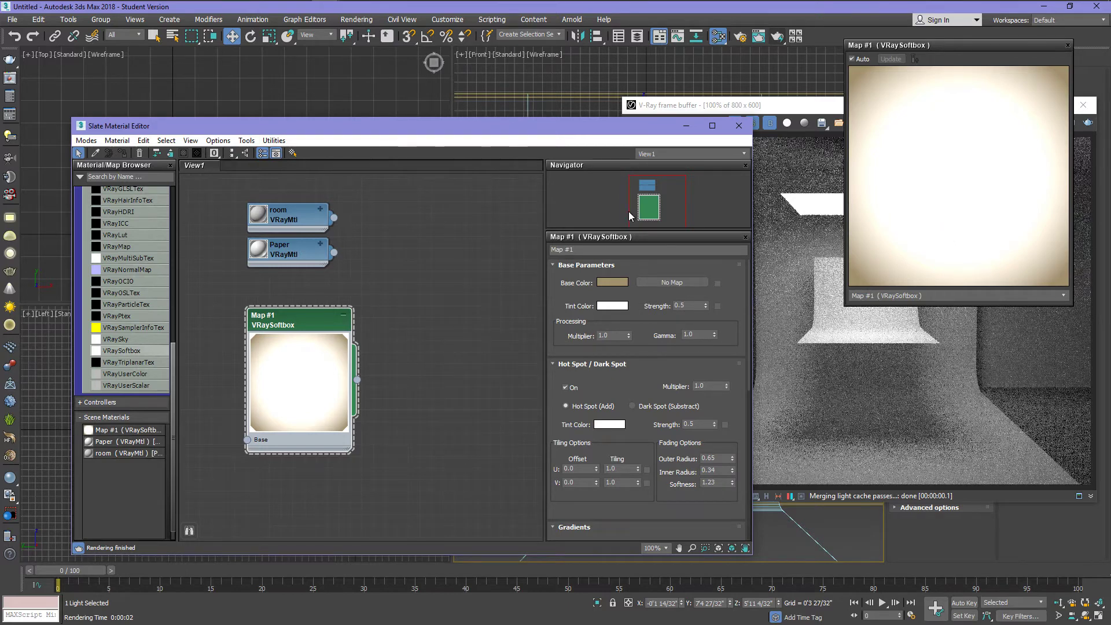
left_click(738, 125)
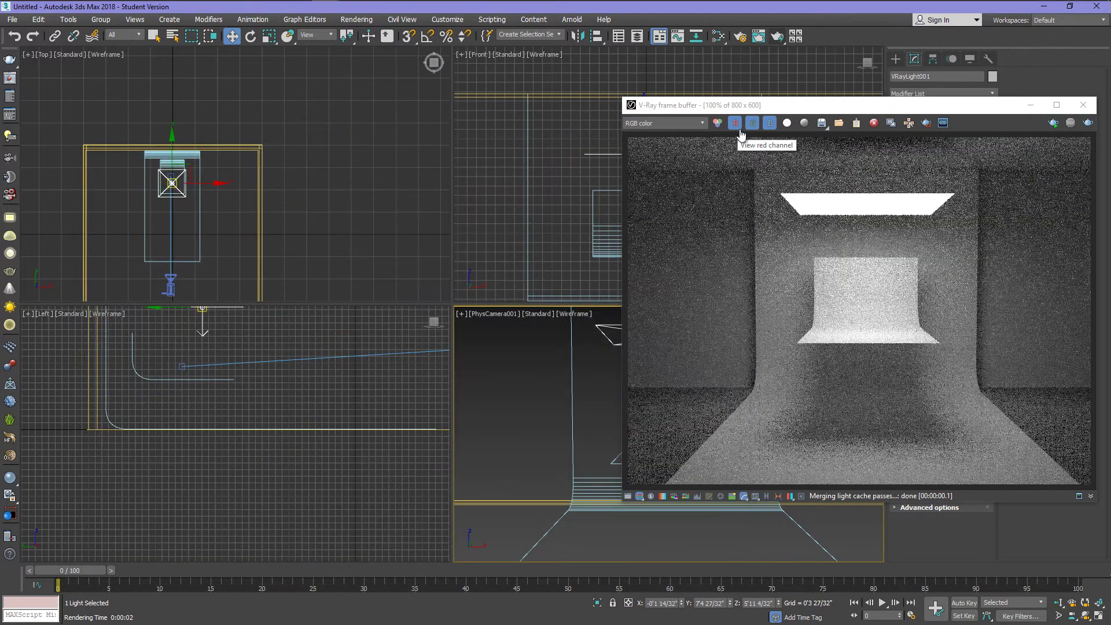
Run a test render to check the tinted softbox light, stop it early and close the frame buffer.
left_click_drag(886, 112, 745, 114)
key("shift+q")
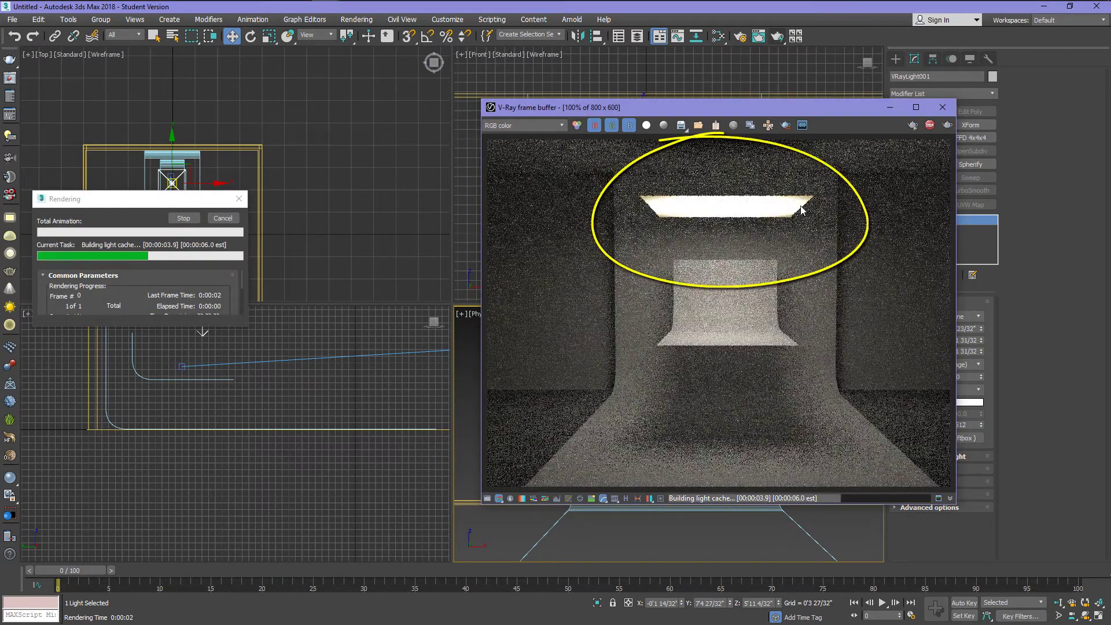
left_click(930, 125)
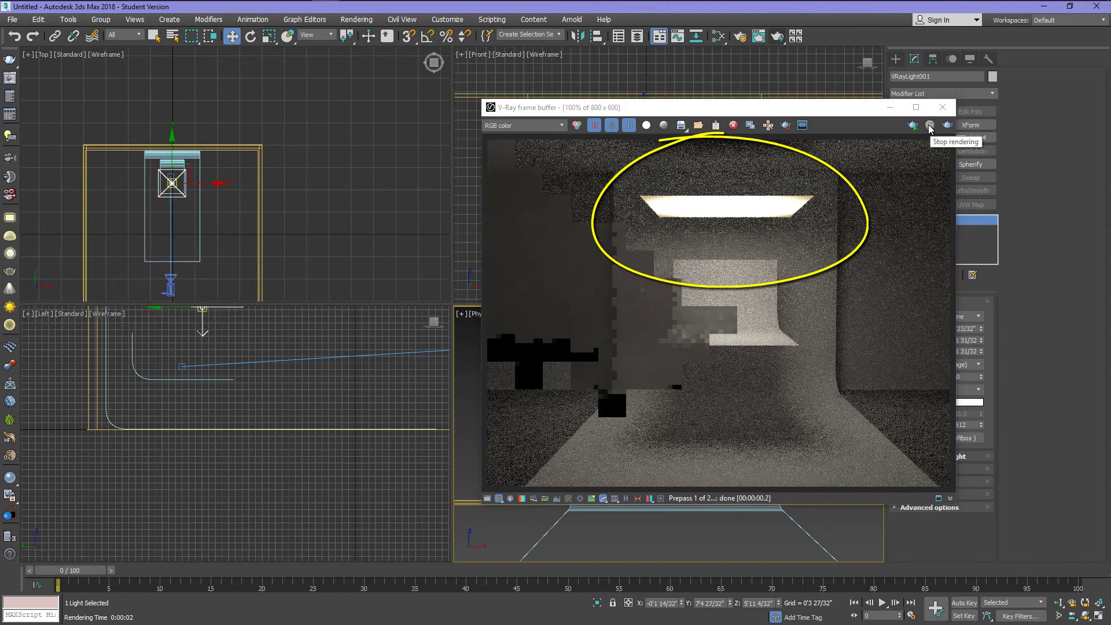
left_click(944, 108)
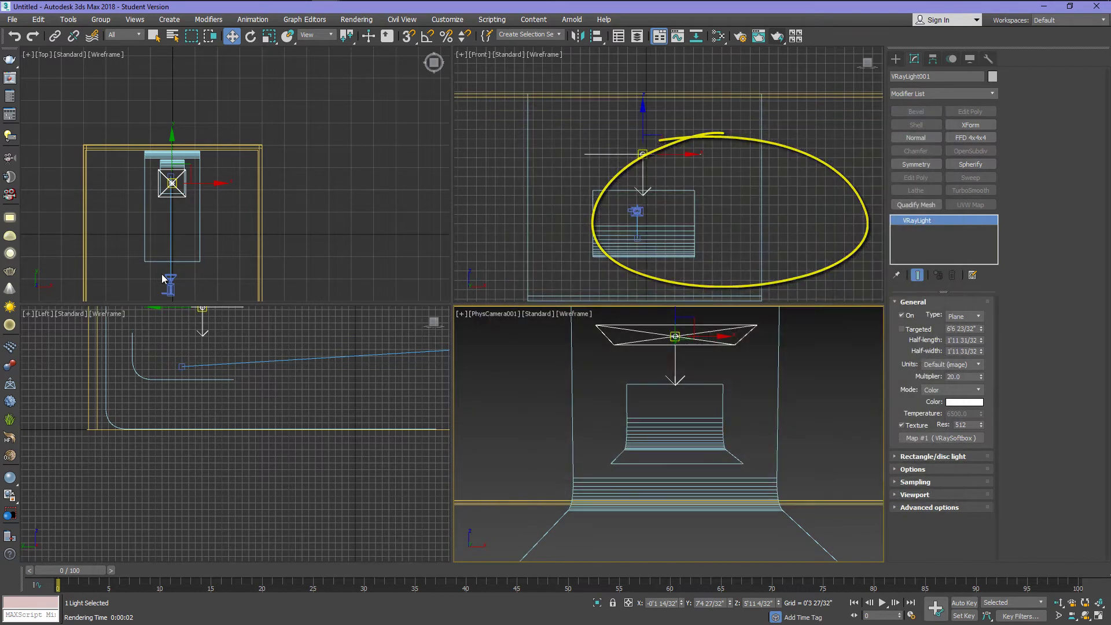
Move PhysCamera001 closer to the small backdrop in the top view.
left_click(172, 284)
left_click_drag(171, 253, 176, 212)
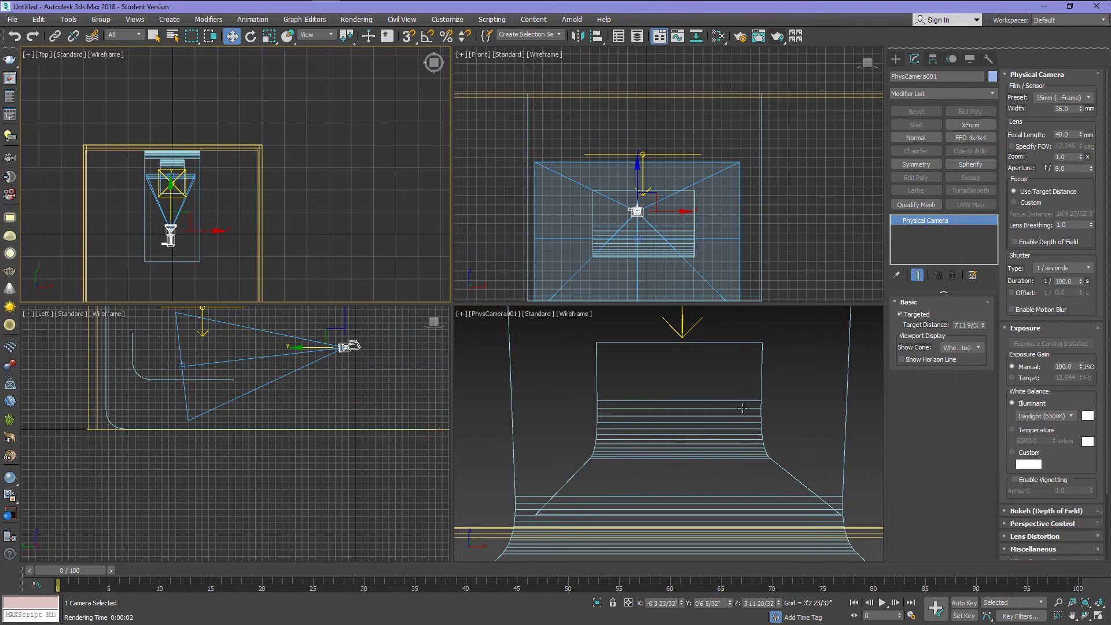
Create a teapot centred over the small backdrop and raise it to stand on the backdrop's surface.
left_click(896, 58)
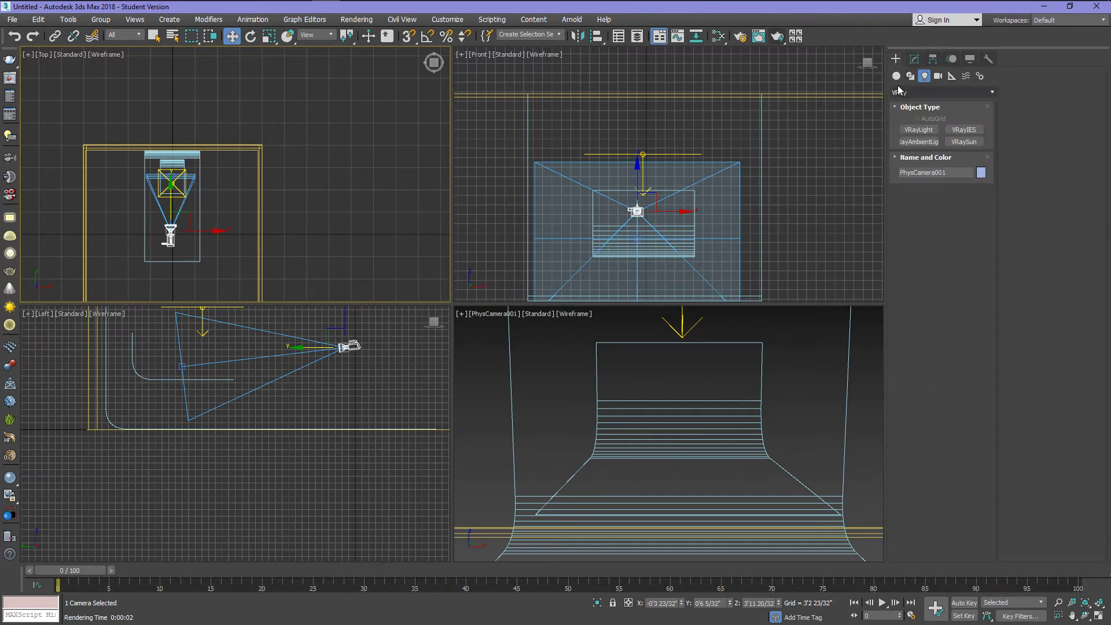
left_click(918, 178)
scroll(177, 208, "up", 5)
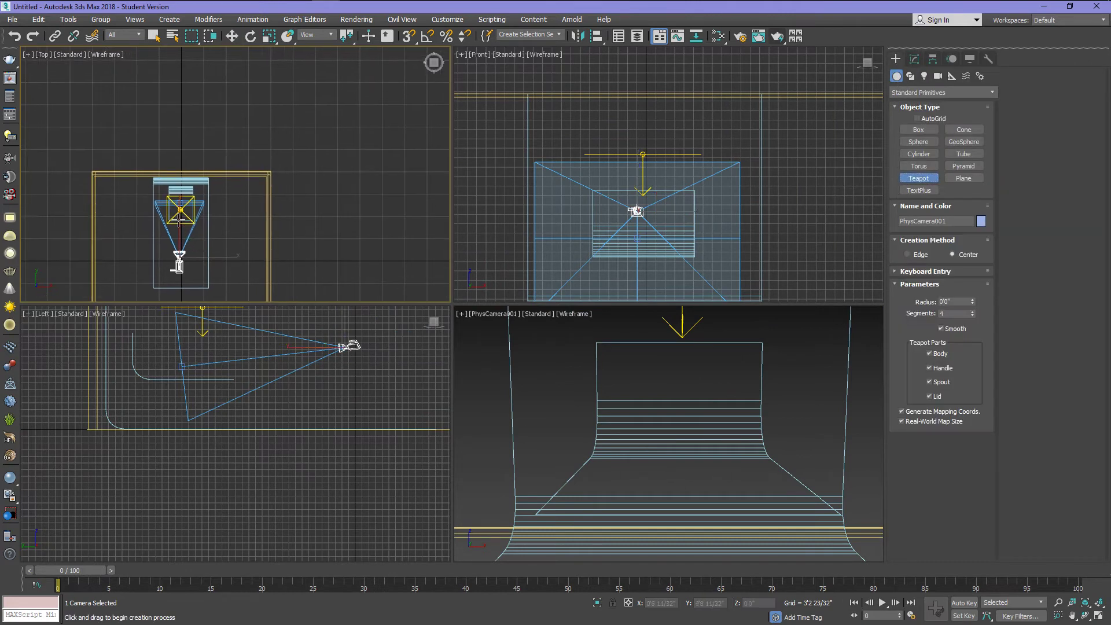
left_click_drag(191, 177, 208, 196)
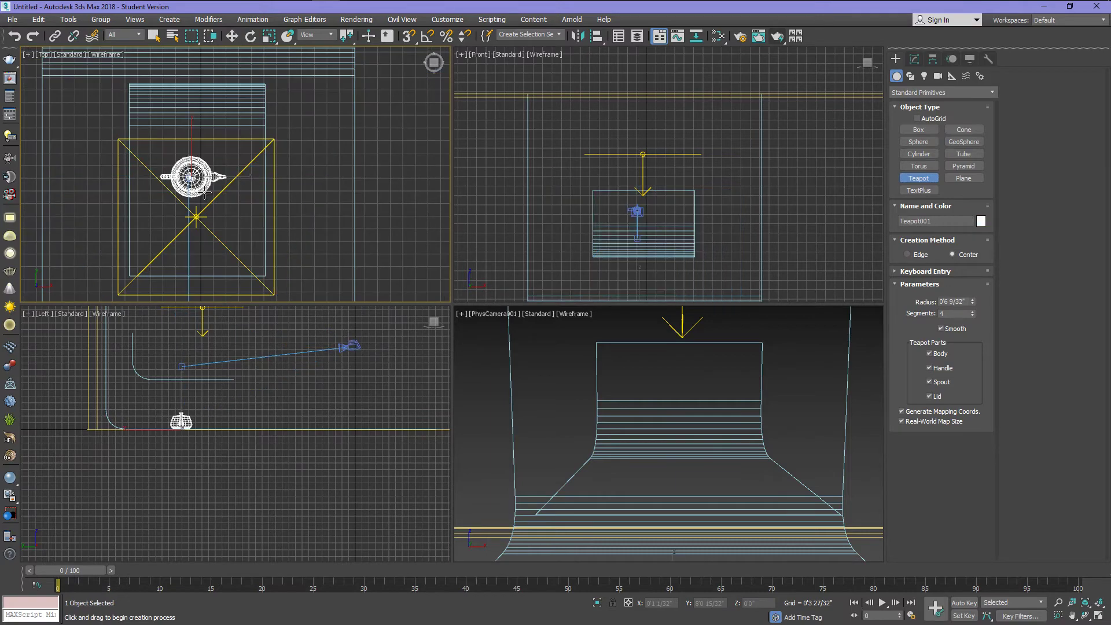
key("w")
left_click_drag(182, 402, 190, 351)
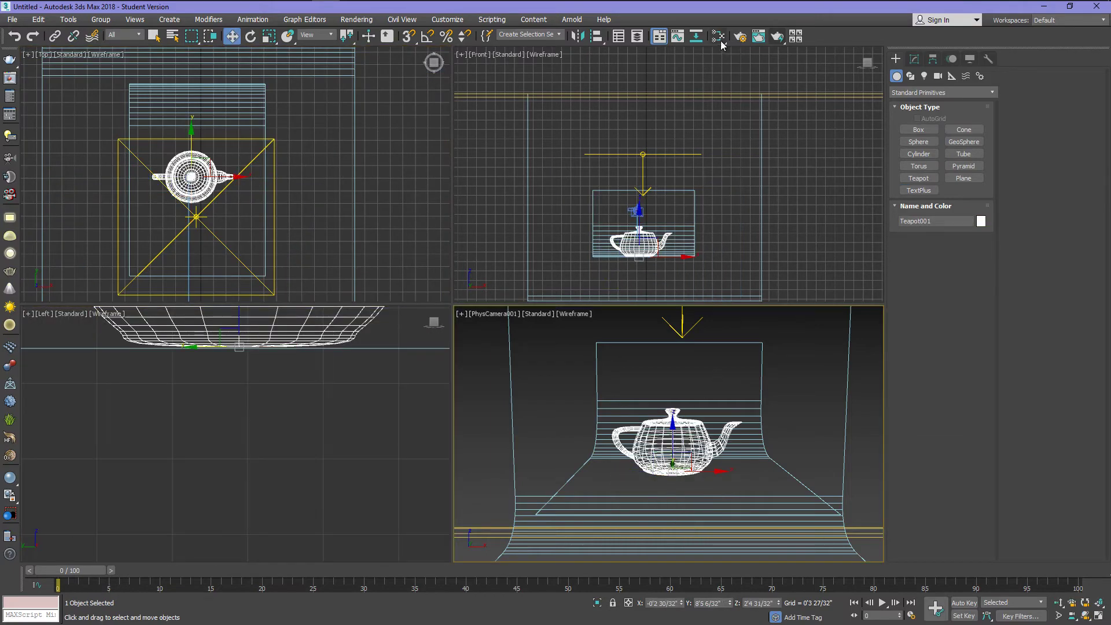
Open the material editor and add the Ceramic(Kaolin) material from the VOmats.mat library to the node view.
left_click(719, 36)
left_click_drag(173, 355, 193, 176)
left_click(104, 221)
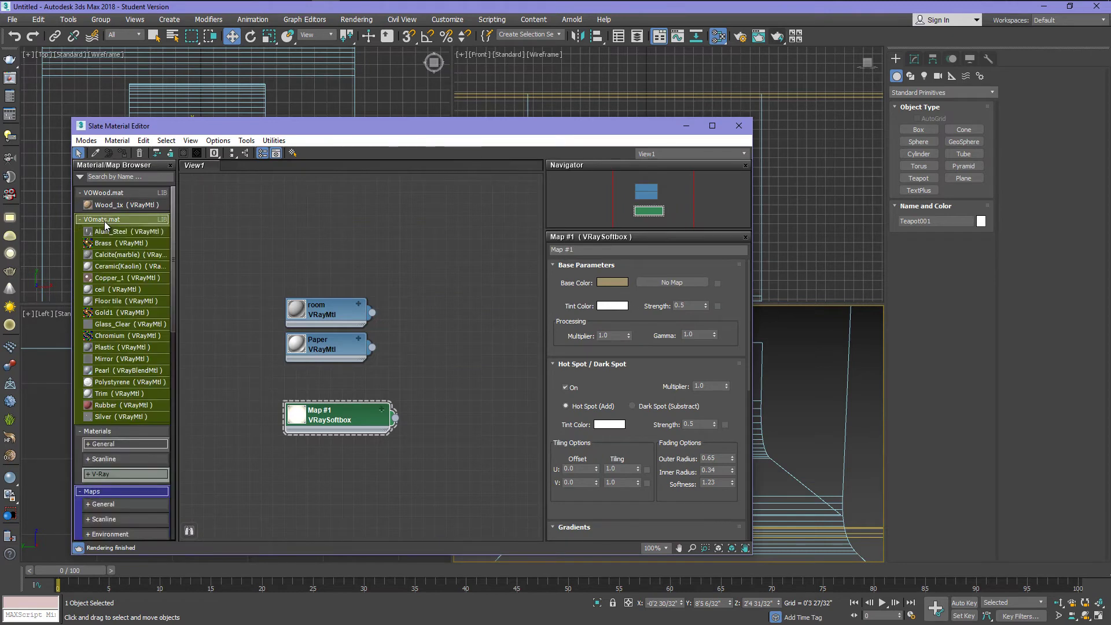
left_click_drag(108, 266, 221, 265)
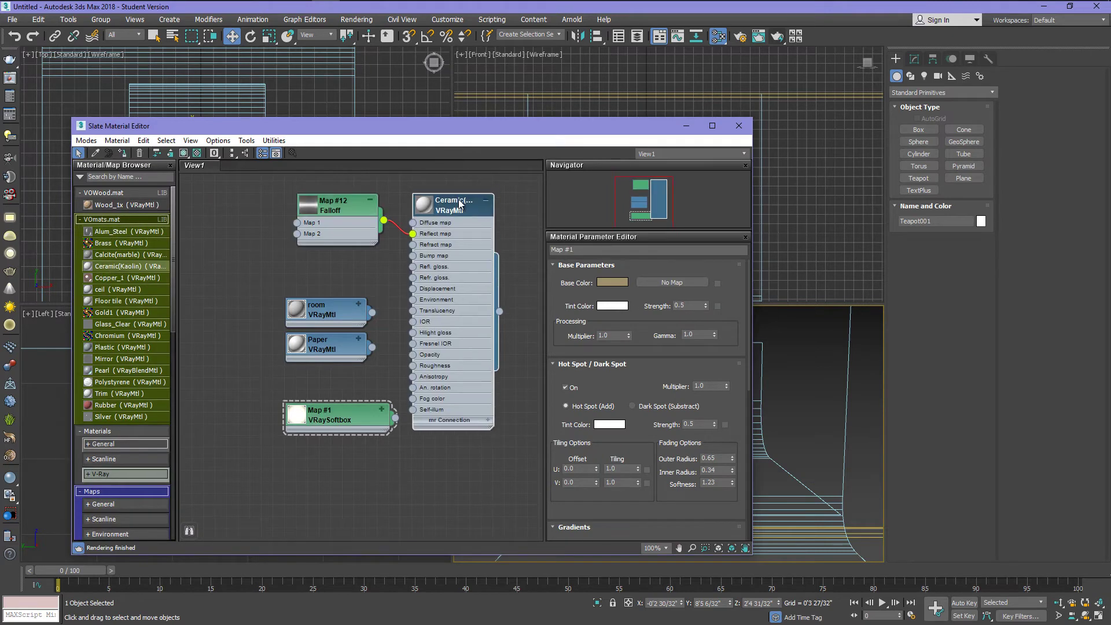
Set the ceramic material's diffuse colour to a muted teal of RGB 69, 127, 138 and collapse its node.
left_click(621, 277)
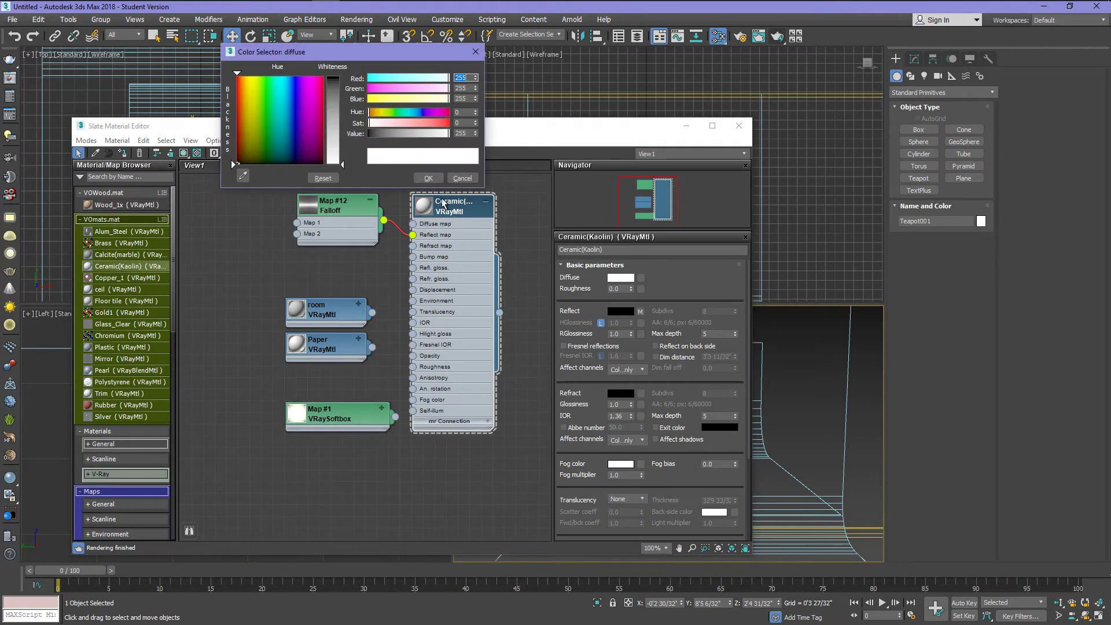
left_click(281, 132)
mouse_move(332, 110)
left_mouse_down()
mouse_move(331, 122)
mouse_move(337, 101)
left_mouse_up()
left_click(282, 132)
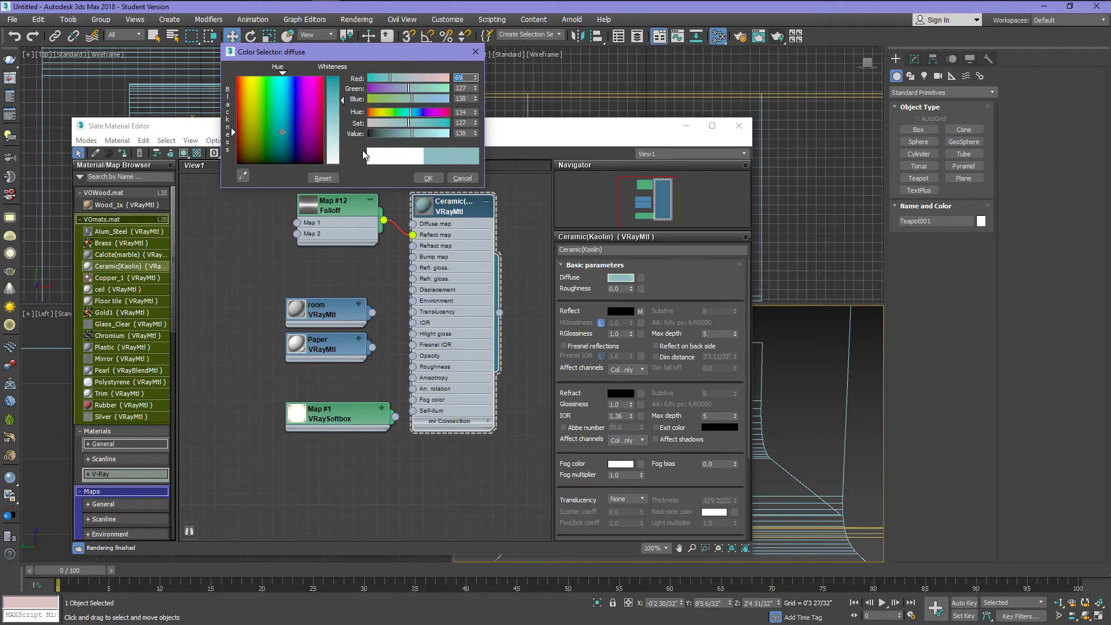
left_click(427, 178)
left_click(485, 201)
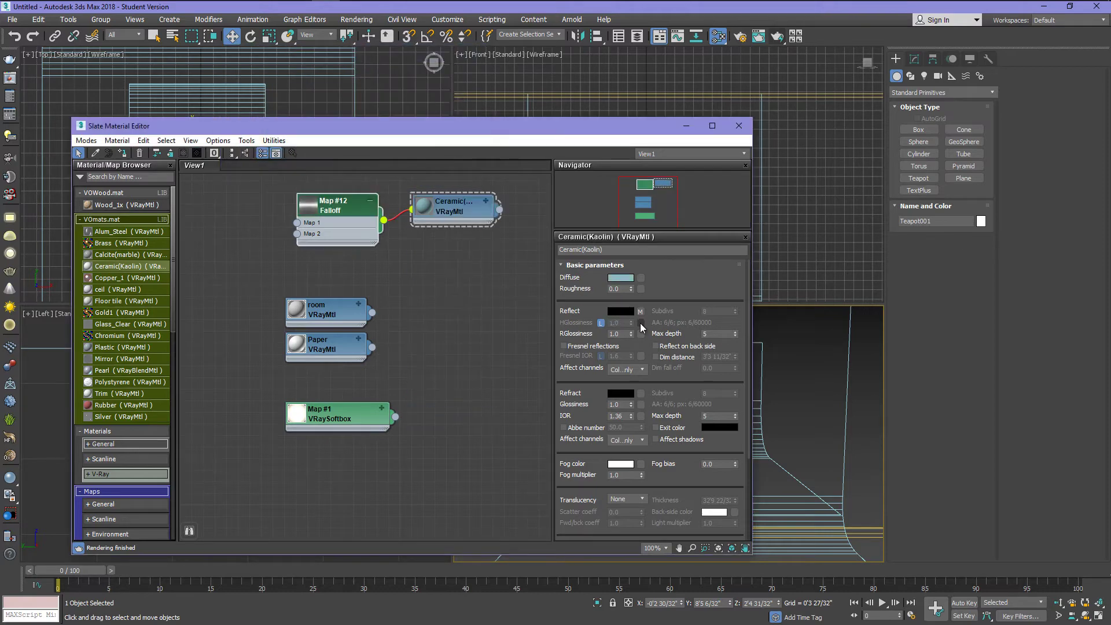
Assign the Ceramic(Kaolin) material to the teapot and minimise the material editor.
double_click(331, 206)
left_click(458, 200)
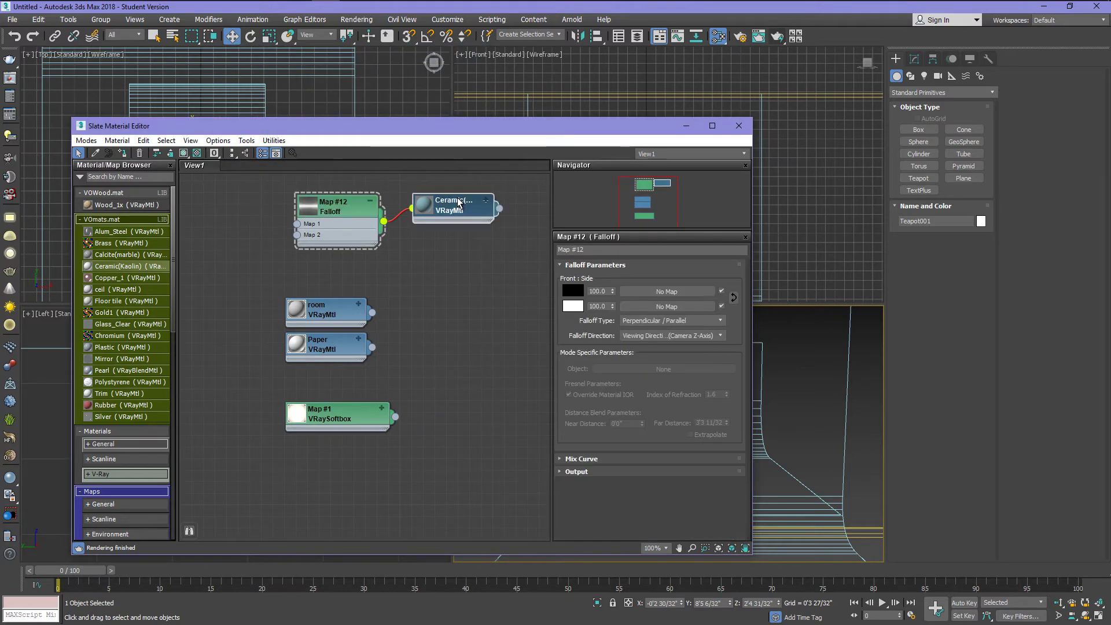
left_click(686, 125)
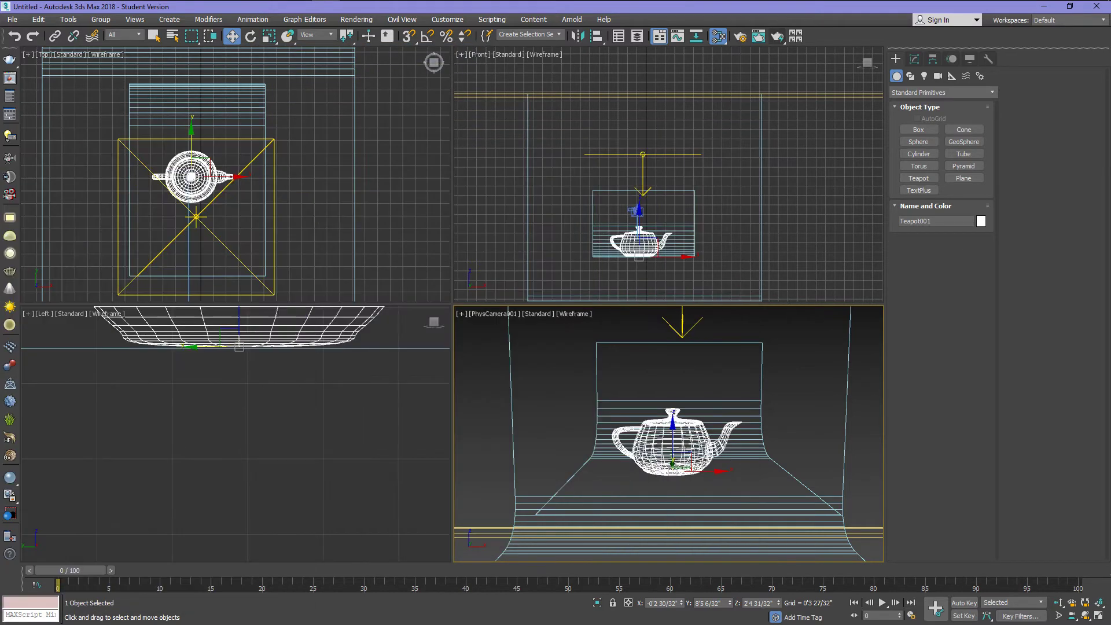
Render the camera view and inspect the teapot's base and contact shadow up close.
left_click(776, 36)
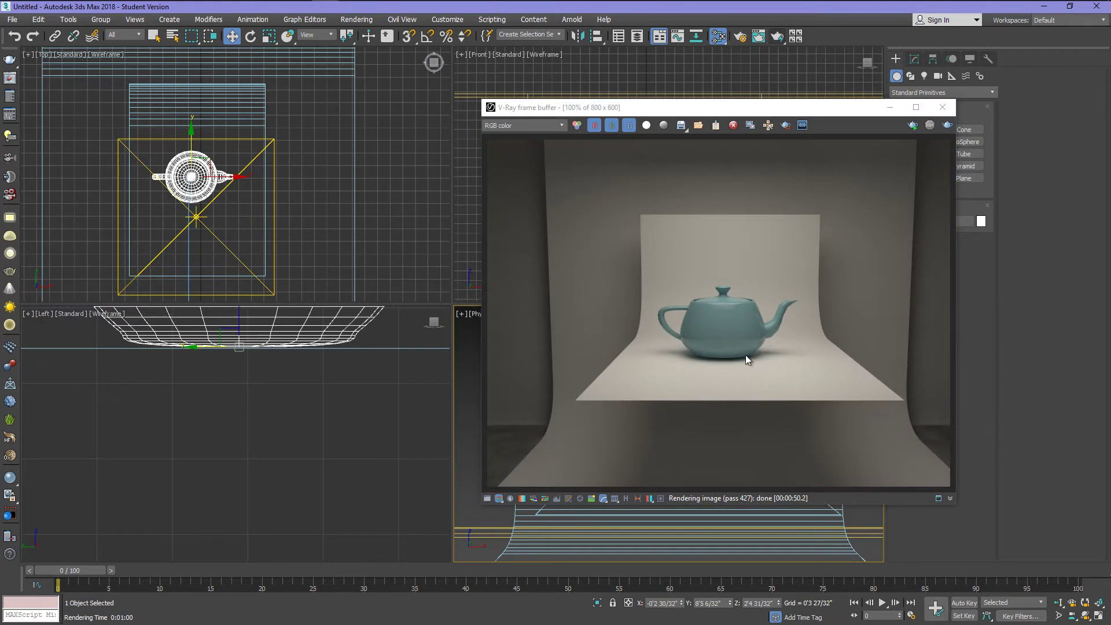
scroll(745, 356, "up", 2)
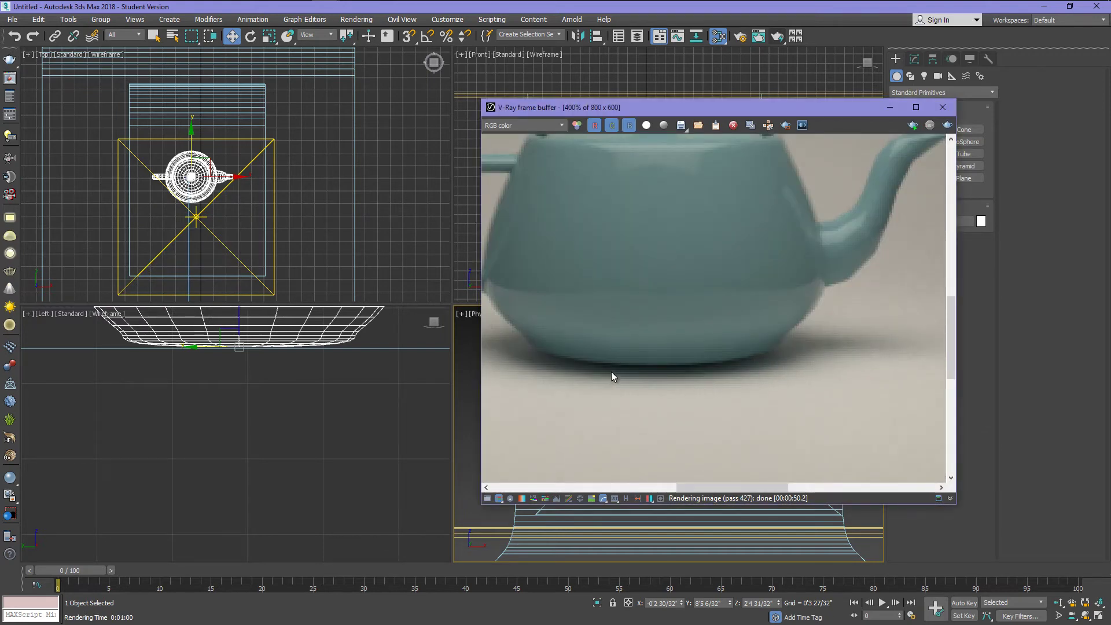
scroll(613, 375, "down", 1)
scroll(611, 372, "down", 1)
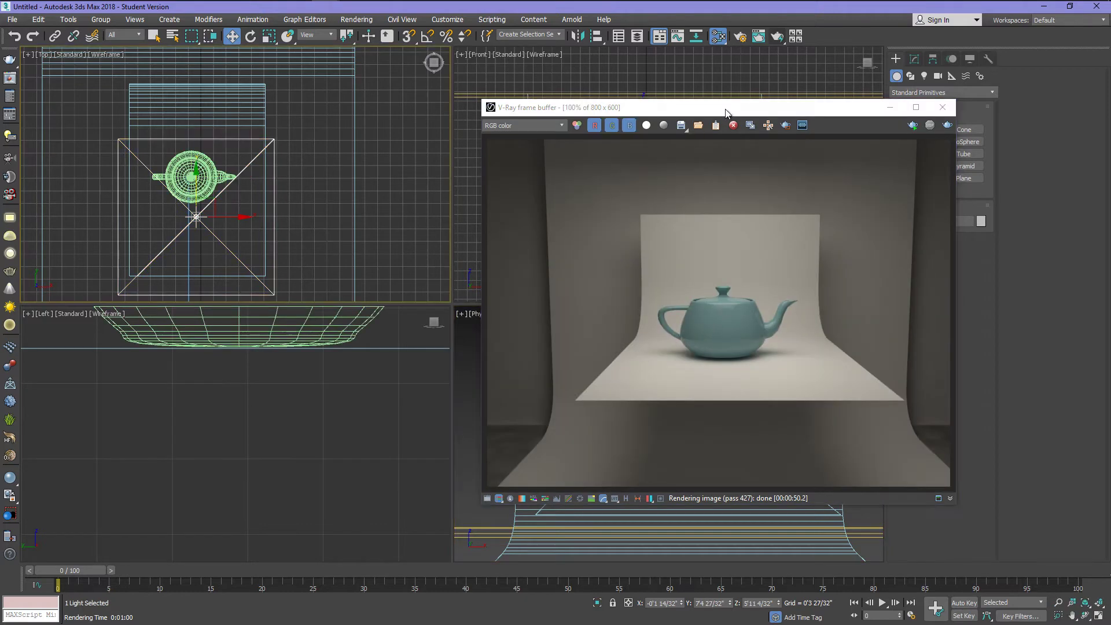
Review VRayLight001's multiplier and the multiplier settings of its VRaySoftbox map.
left_click_drag(725, 109, 549, 97)
left_click(915, 58)
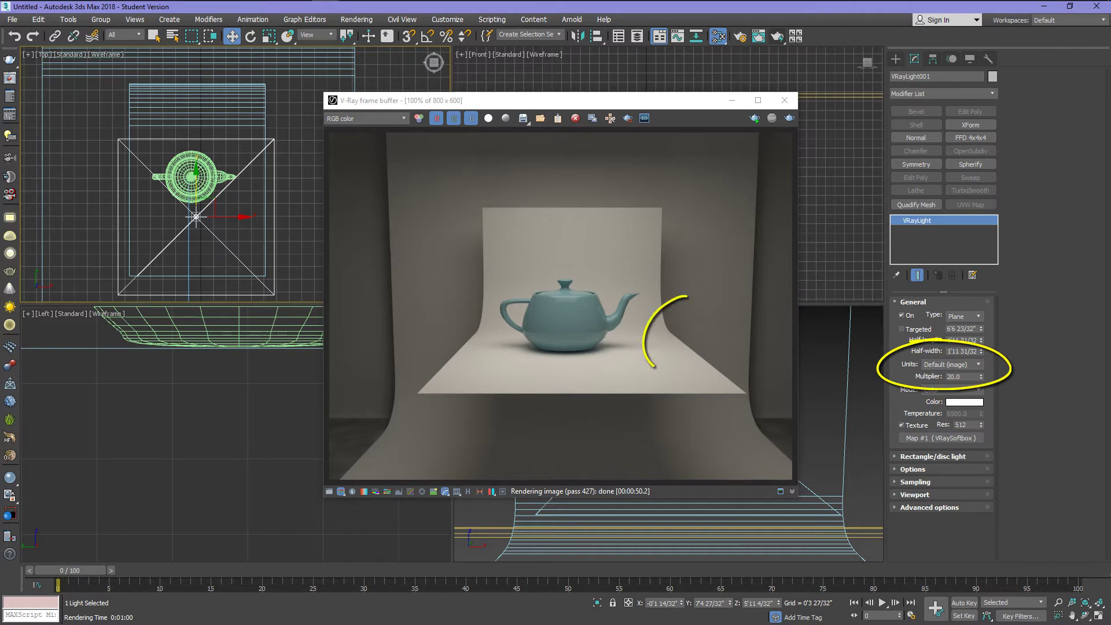
key("m")
double_click(345, 387)
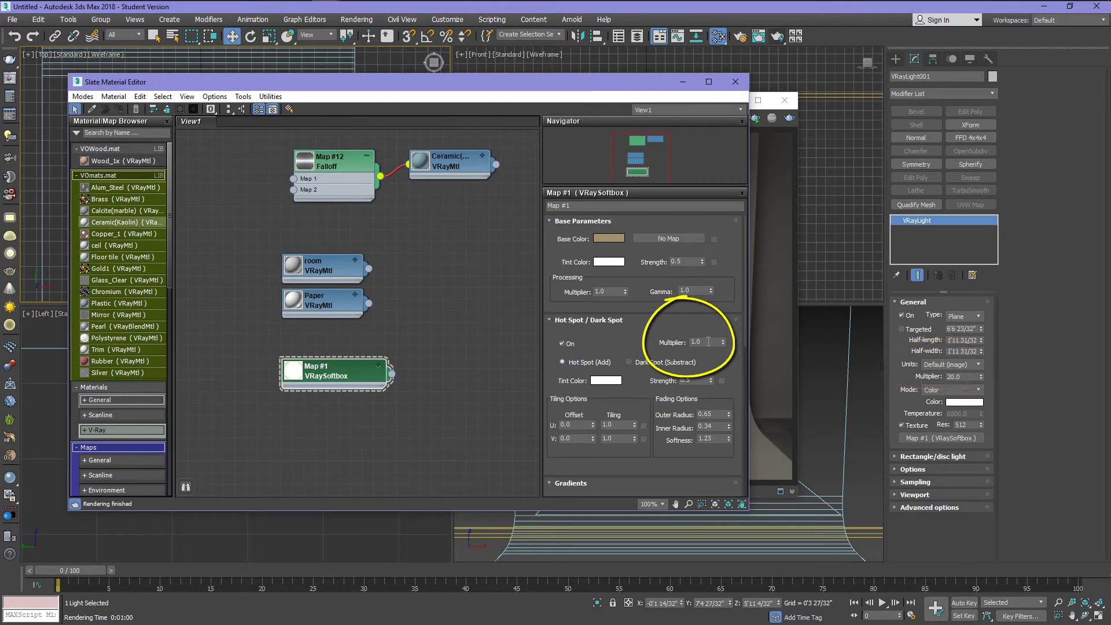
left_click(626, 192)
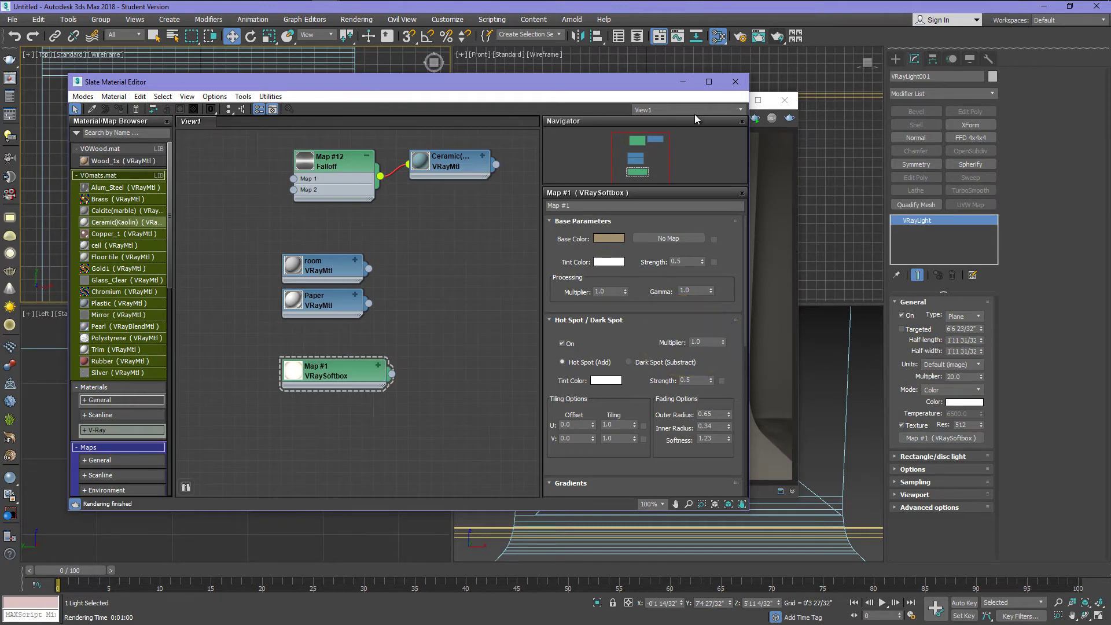
left_click(682, 82)
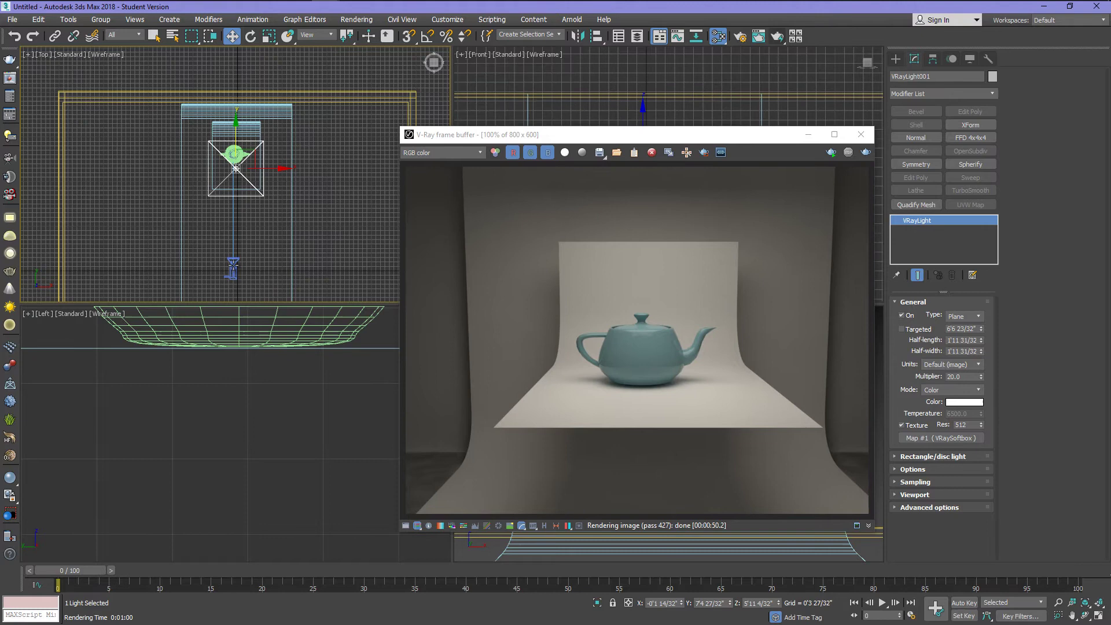
Set PhysCamera001's aperture to f/4 to brighten the exposure.
left_click(233, 268)
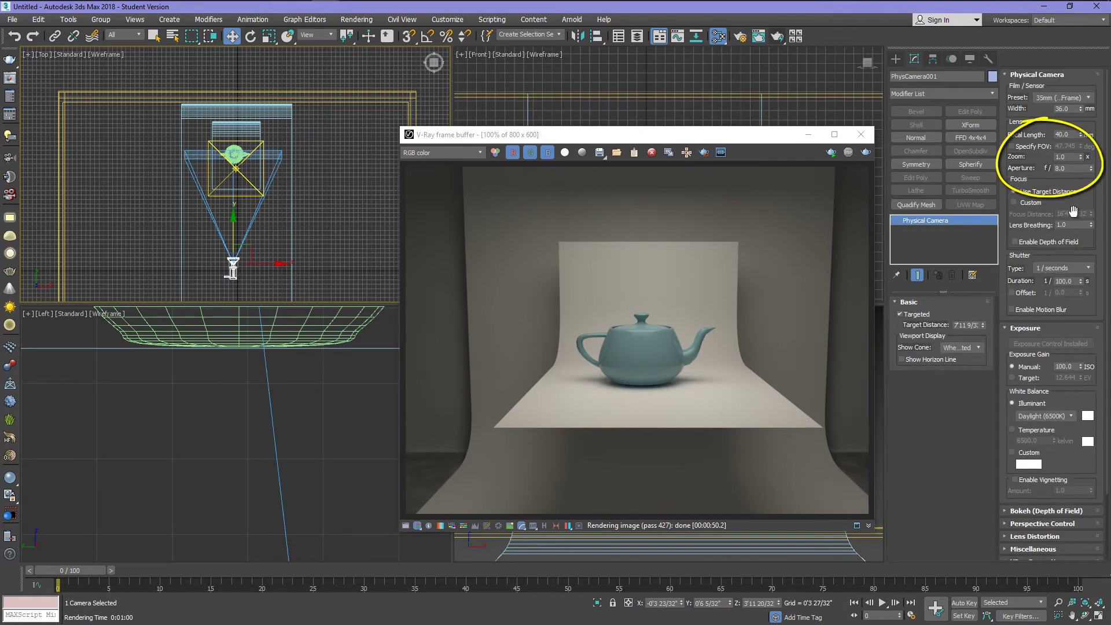
double_click(1067, 168)
type("4")
key("Return")
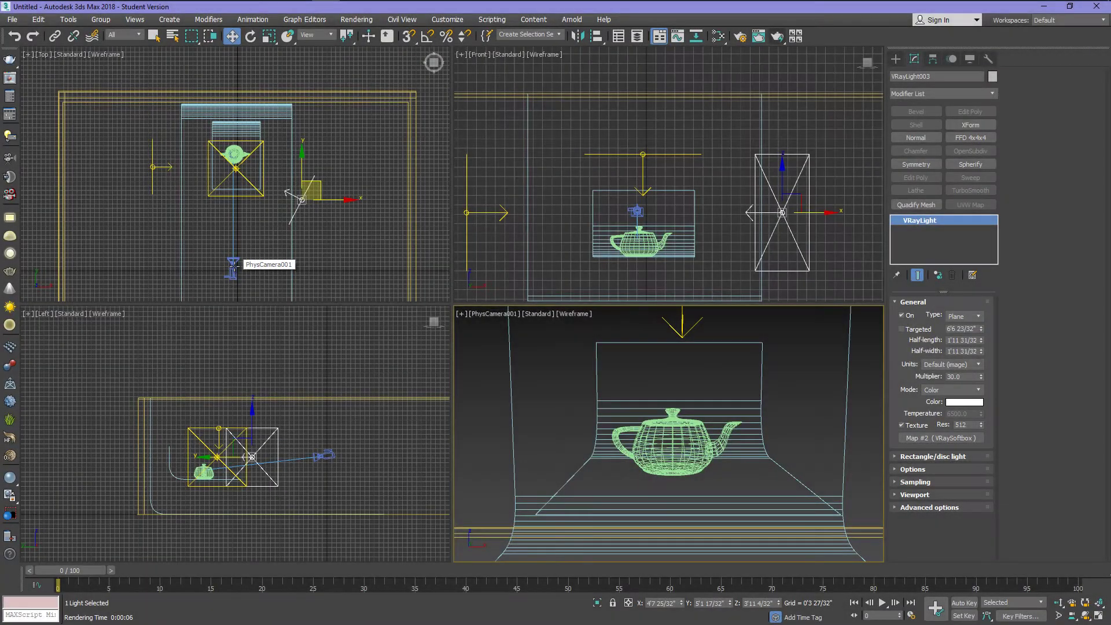
Move VRayLight003 farther from the teapot in the top view and set its multiplier to 20.
left_click_drag(321, 199, 335, 209)
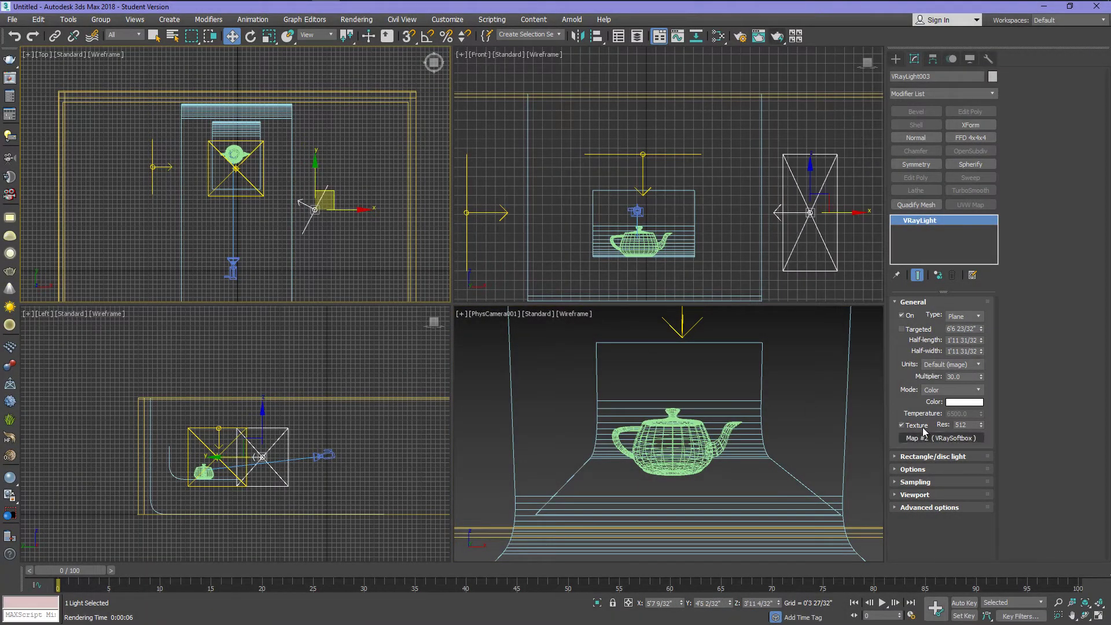
double_click(954, 377)
type("20")
key("Return")
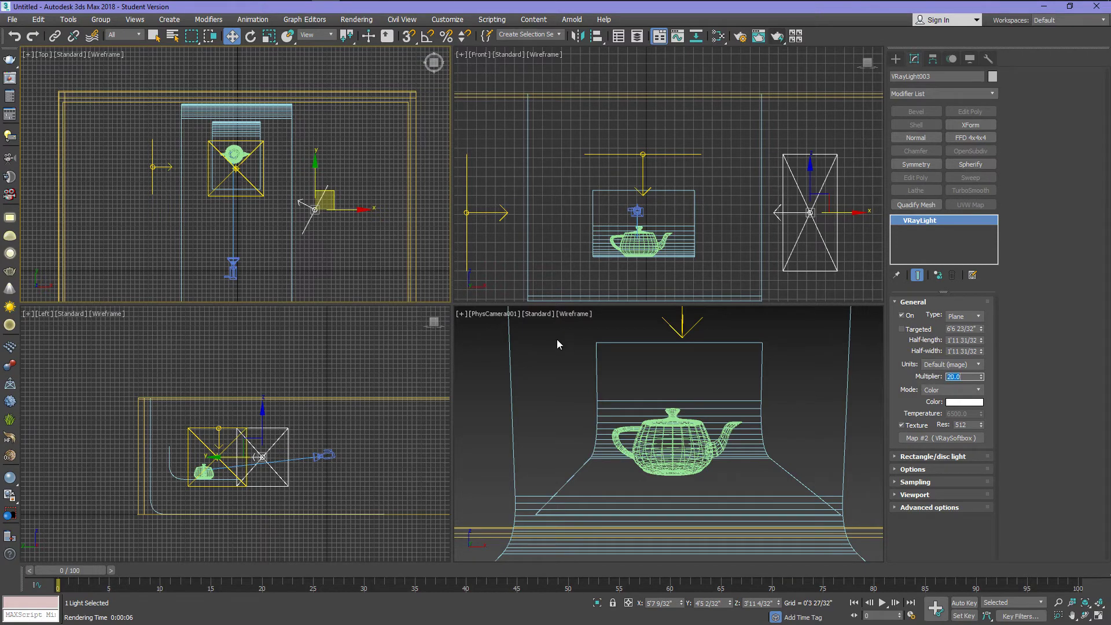
Move PhysCamera001 slightly closer to the teapot and reduce its film width to tighten the framing.
left_click(233, 266)
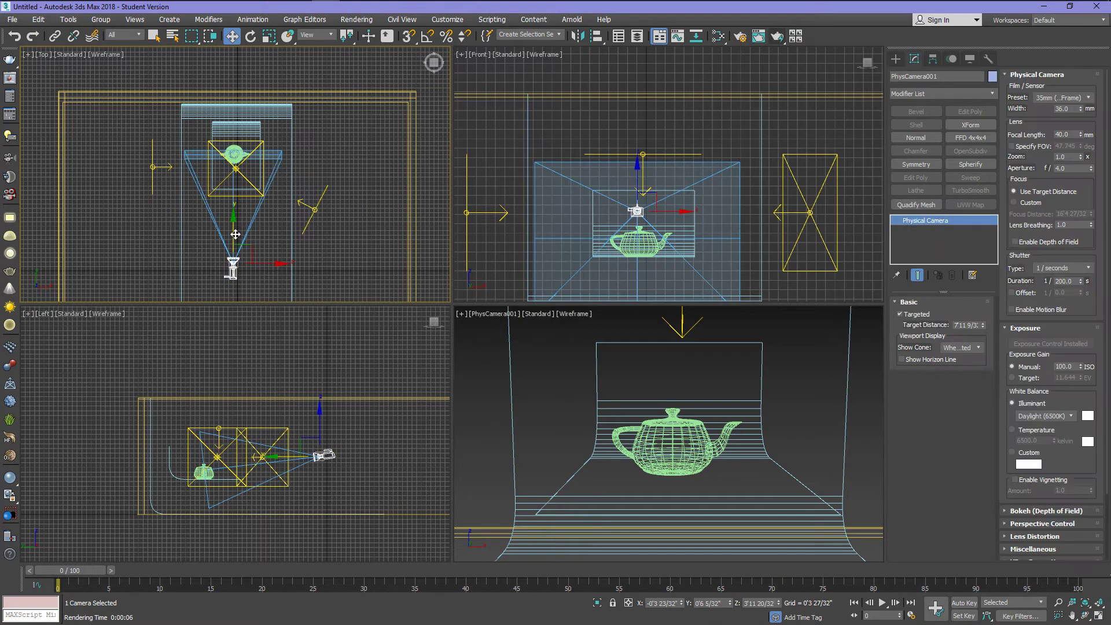
left_click_drag(234, 236, 238, 231)
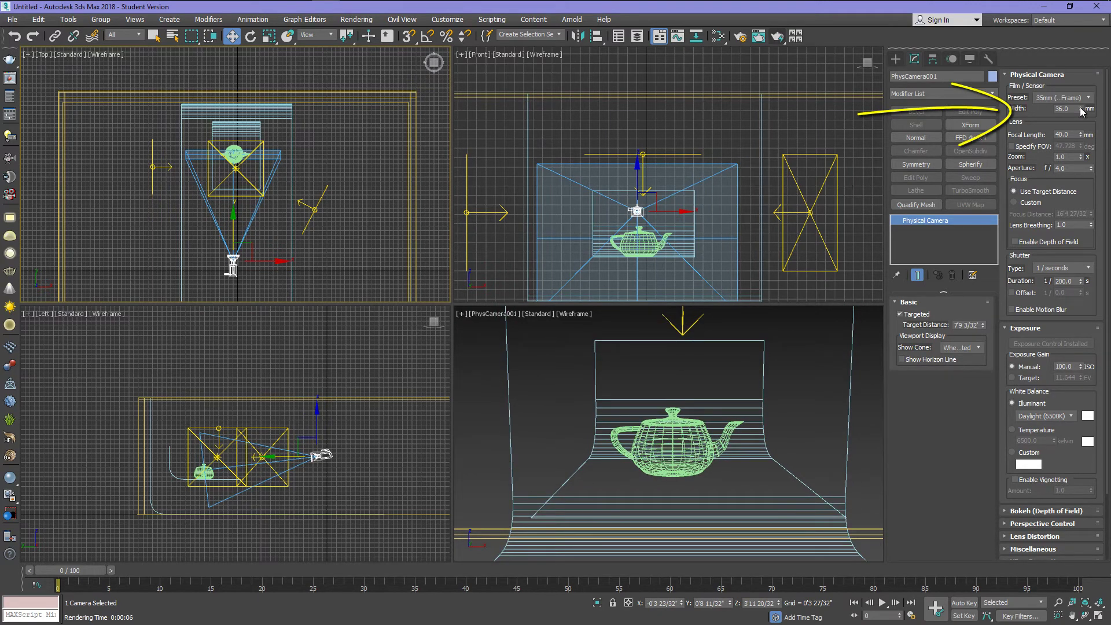
left_click_drag(1081, 110, 1078, 123)
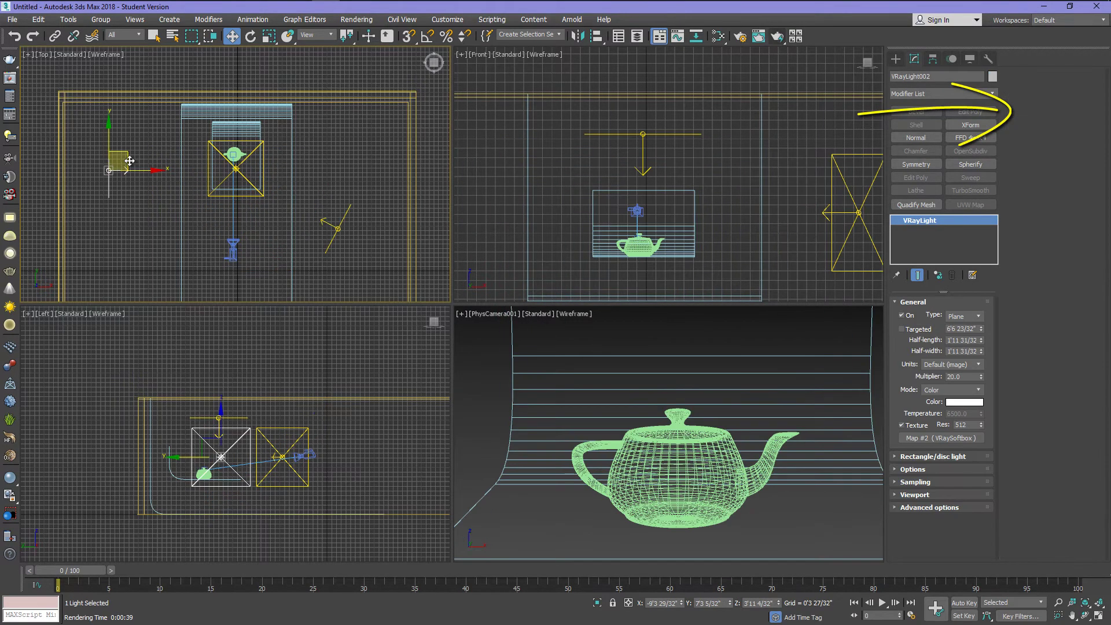
Move the side lights VRayLight002 and VRayLight003 closer to the teapot in the top view.
left_click_drag(137, 148, 163, 150)
left_click_drag(339, 230, 308, 200)
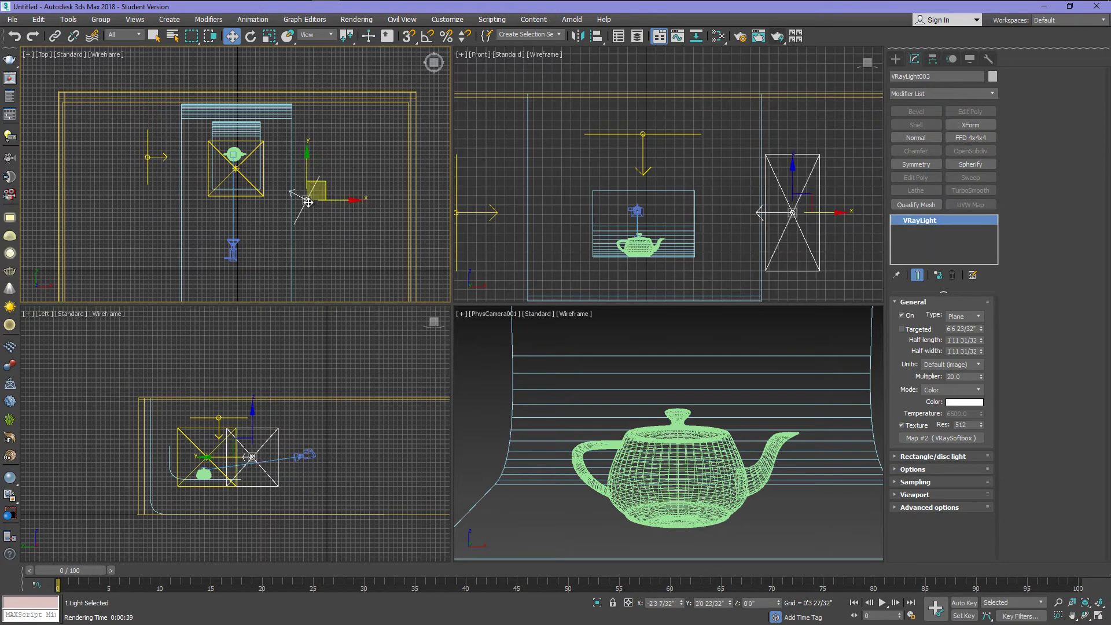
Set VRayLight003's multiplier to 10 and render the camera view.
double_click(964, 377)
type("10")
key("Return")
left_click(778, 37)
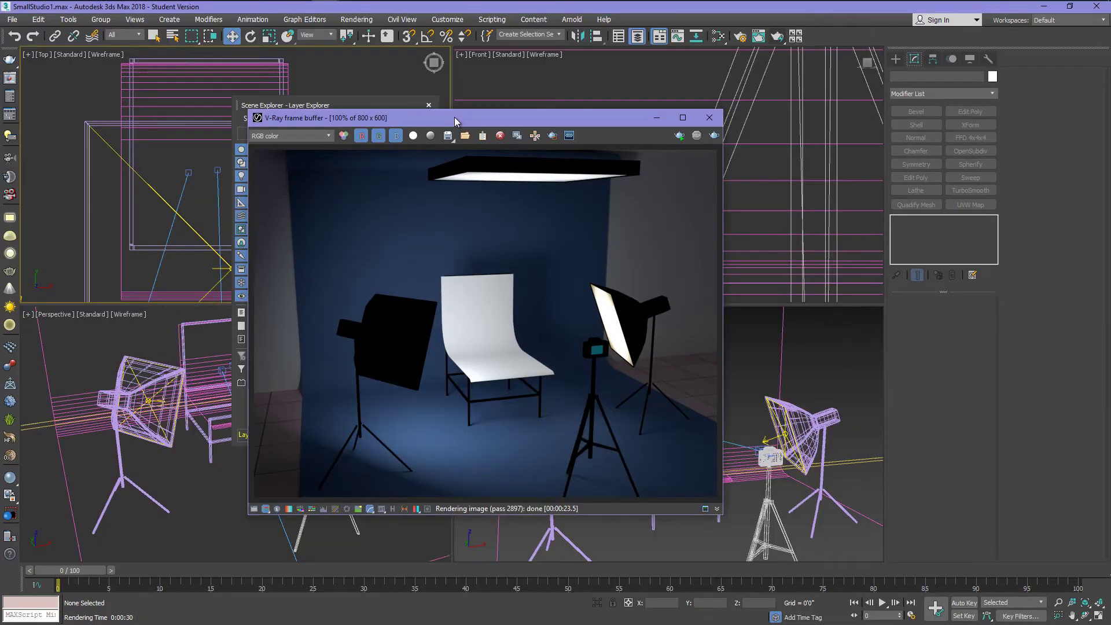
Move the frame buffer and the Layer Explorer apart so both can be seen in the SmallStudio1 scene.
left_click_drag(453, 117, 822, 117)
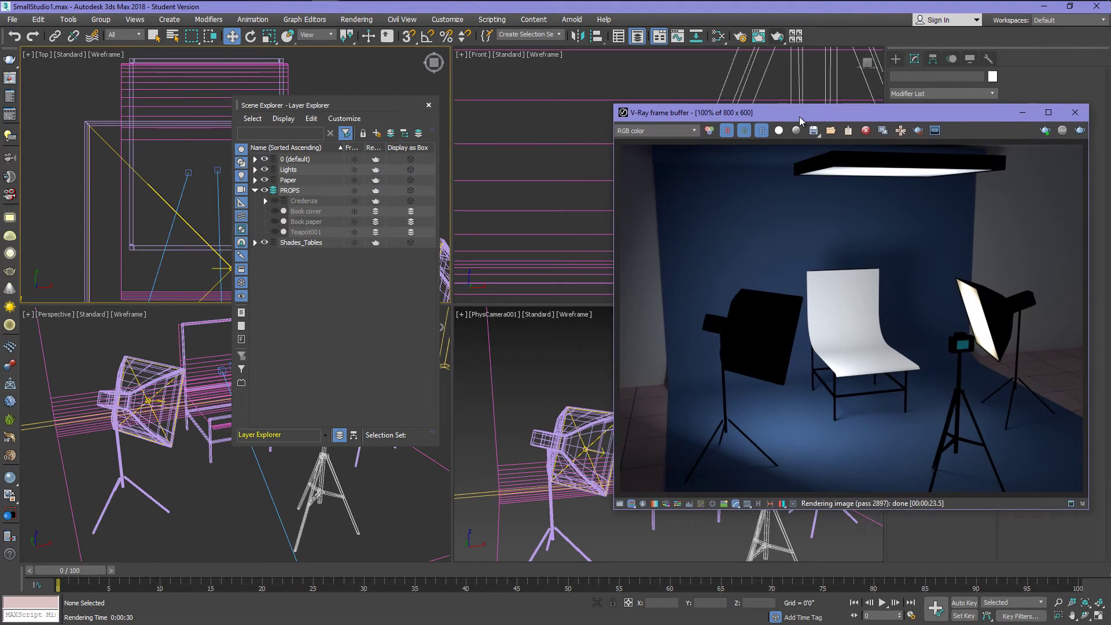
left_click(382, 105)
left_click_drag(373, 113, 410, 117)
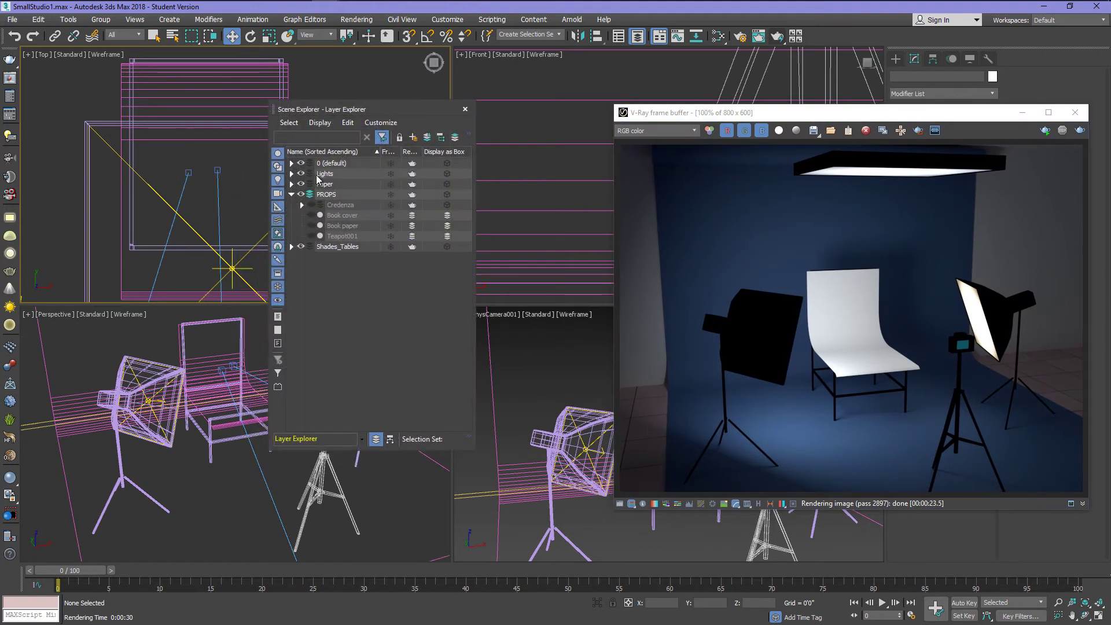
Hide and unhide the first softbox light in the Lights layer, then collapse the layer.
left_click(291, 174)
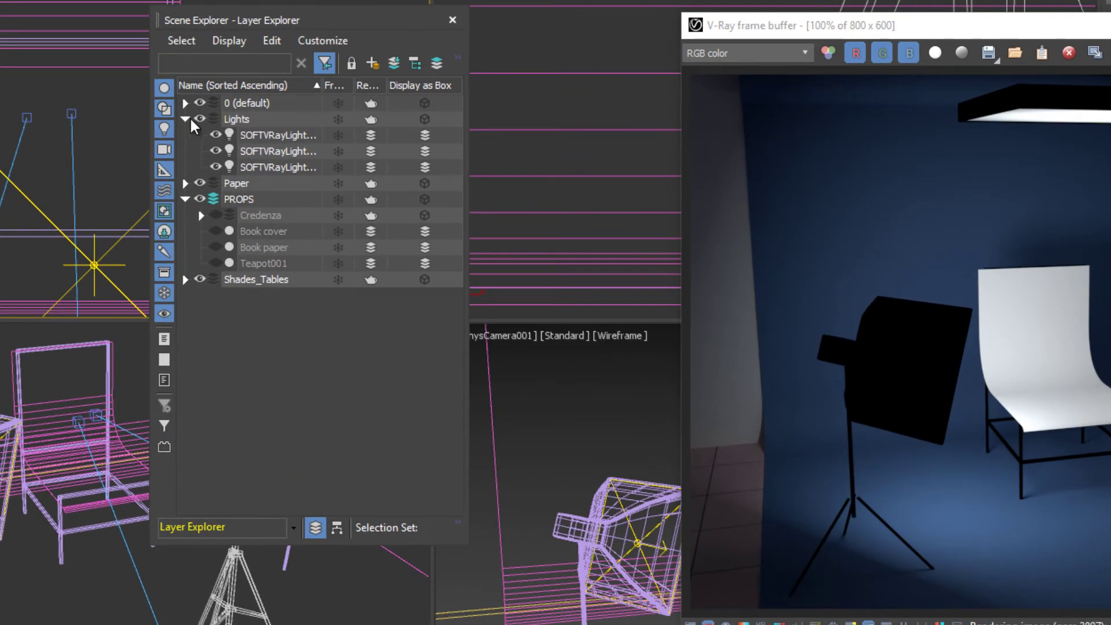
left_click(217, 134)
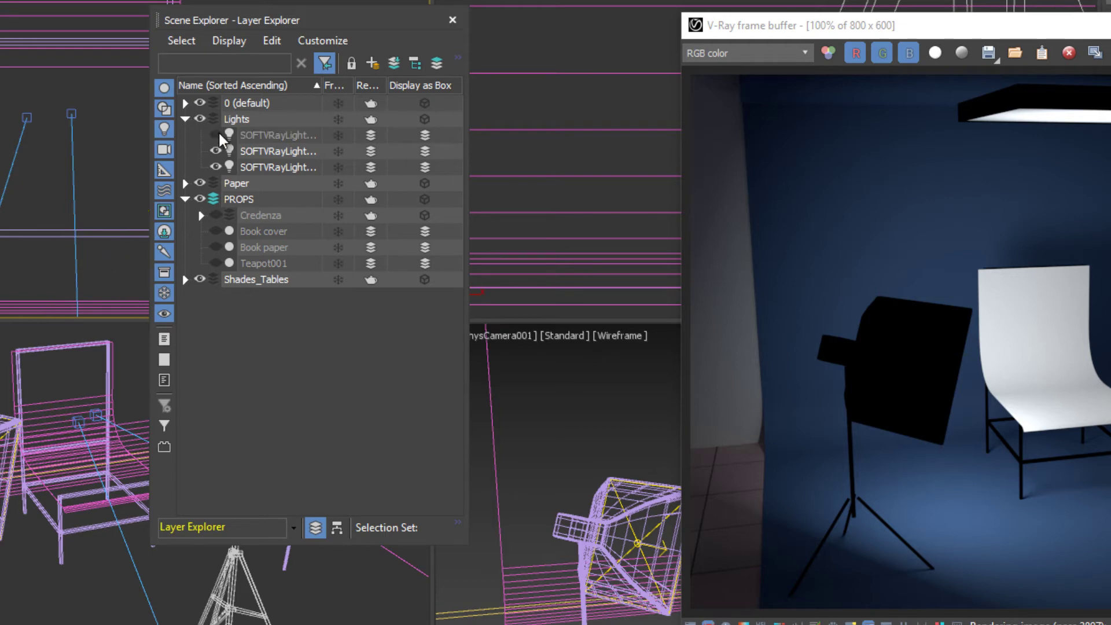
left_click(218, 133)
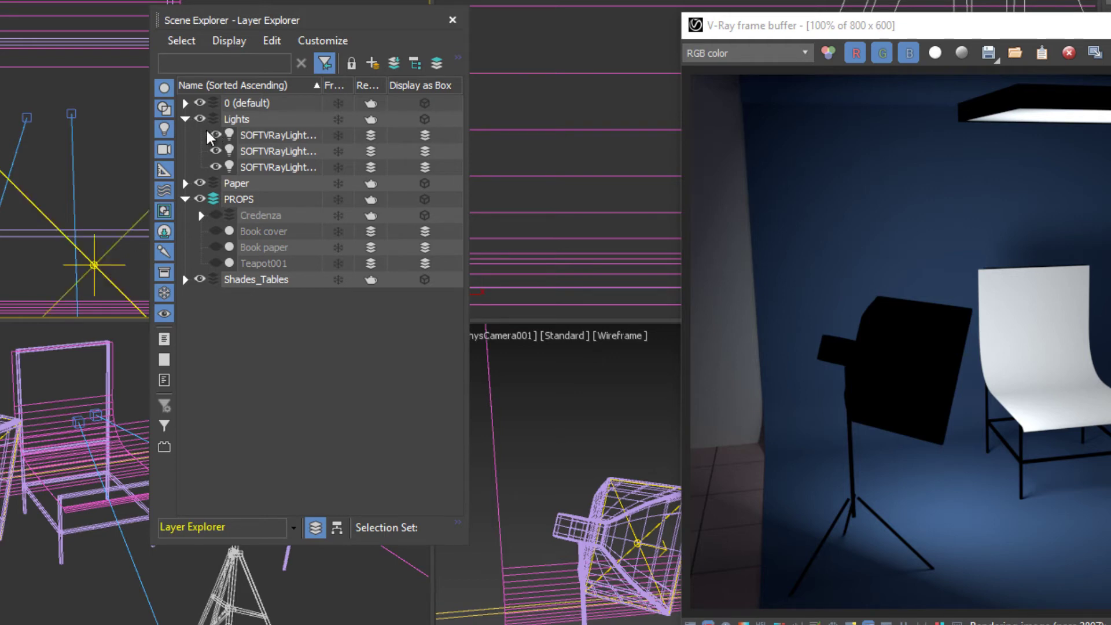
left_click(185, 120)
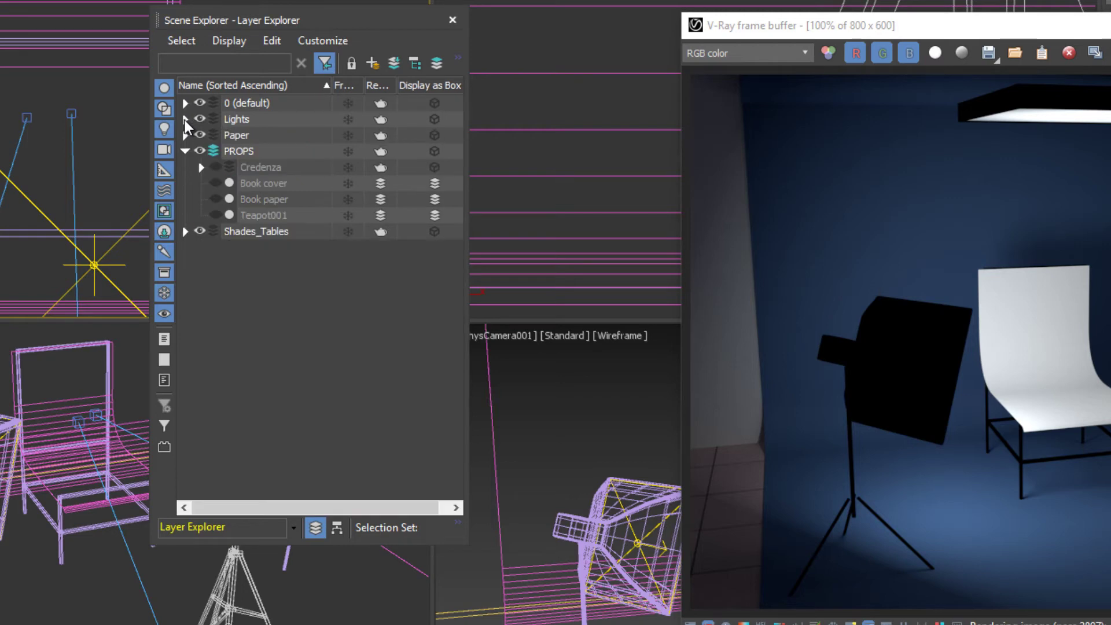
Hide the Shades_Tables layer, render the scene without the stands and table, and show the layer again.
left_click(188, 137)
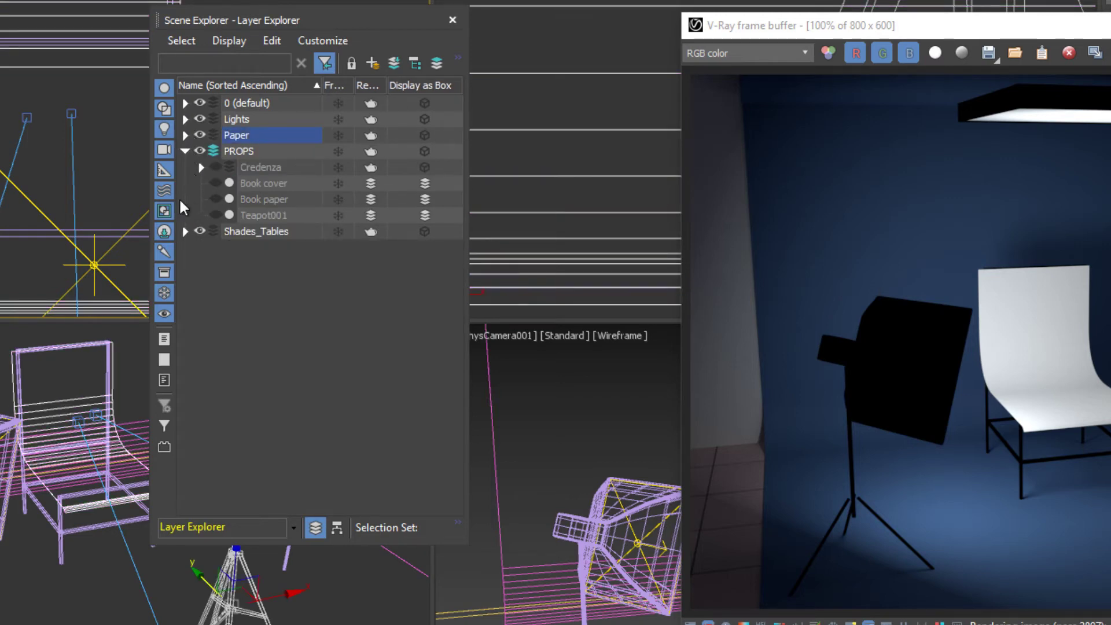
left_click(199, 231)
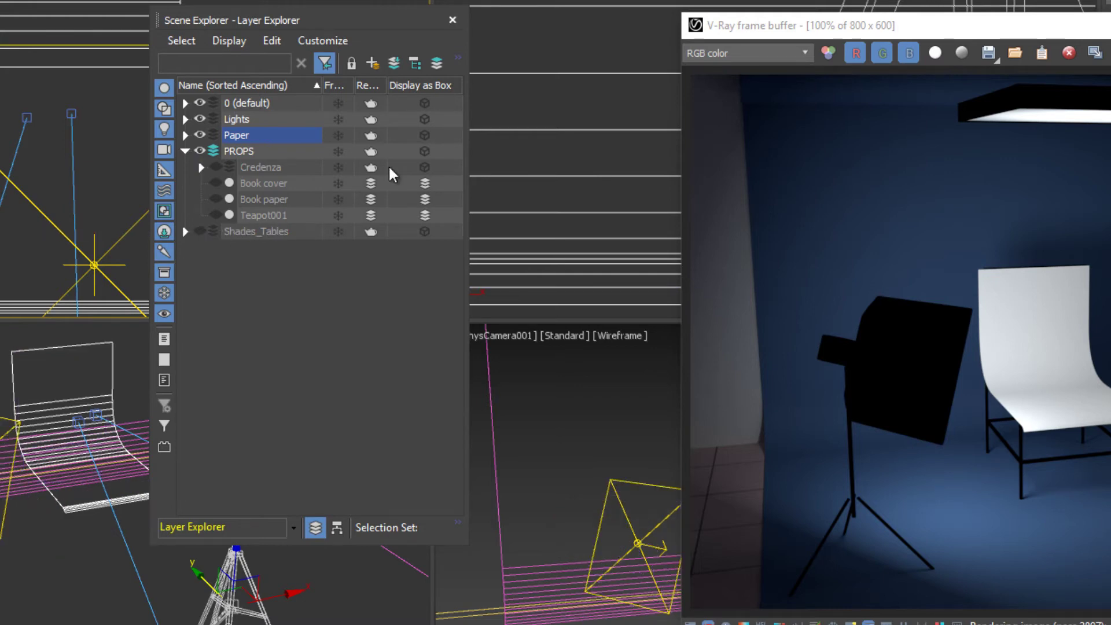
key("shift+q")
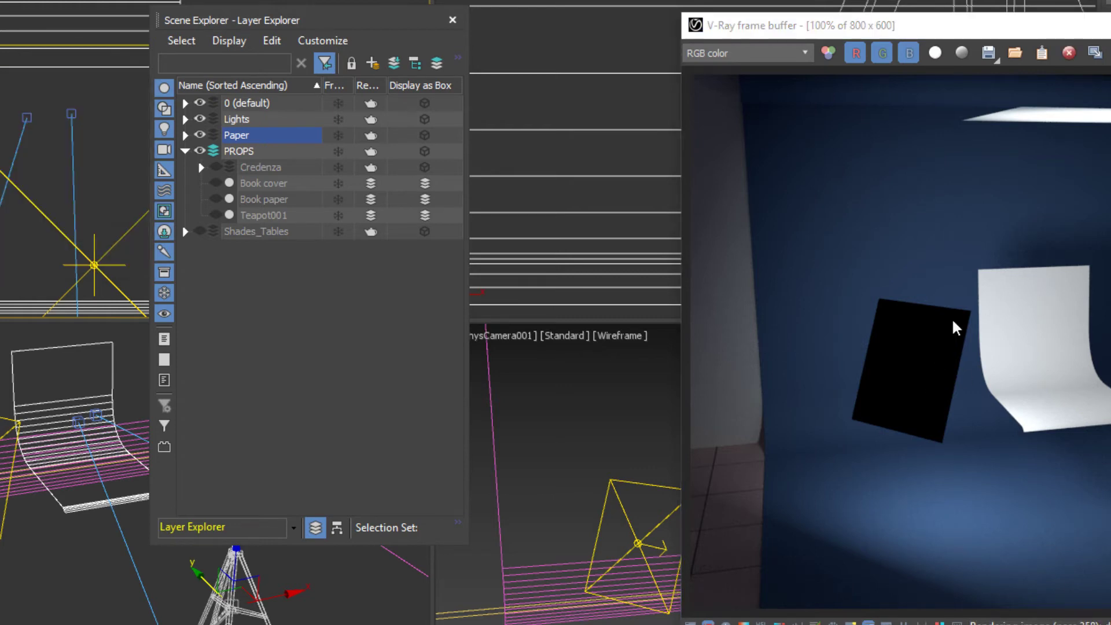
left_click(200, 231)
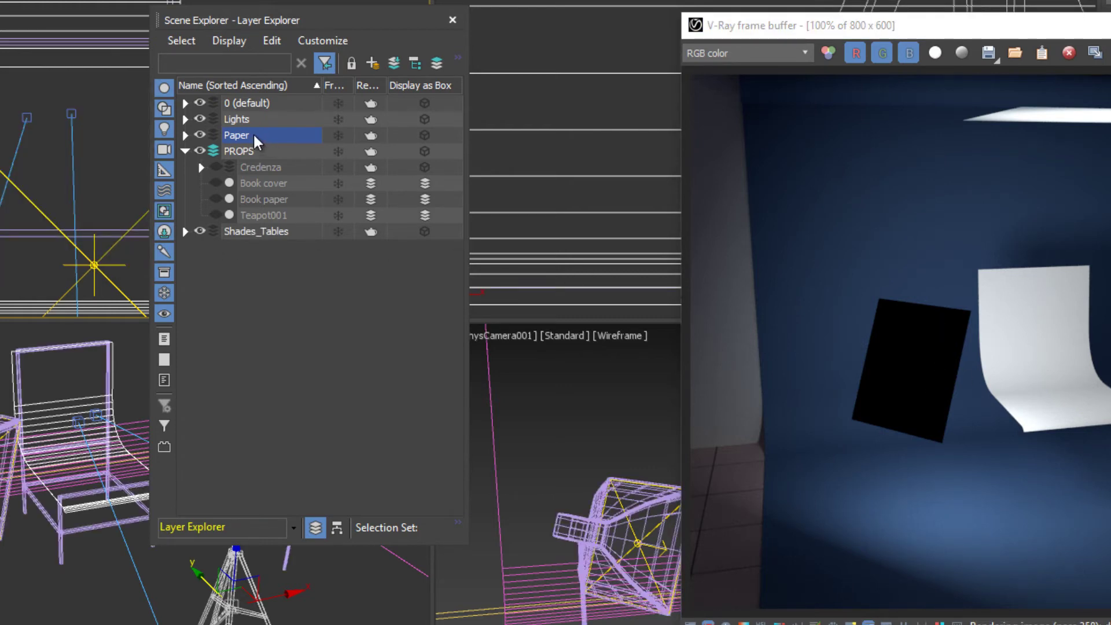
Expand the Paper layer and select the BackdropPaper object.
left_click(186, 135)
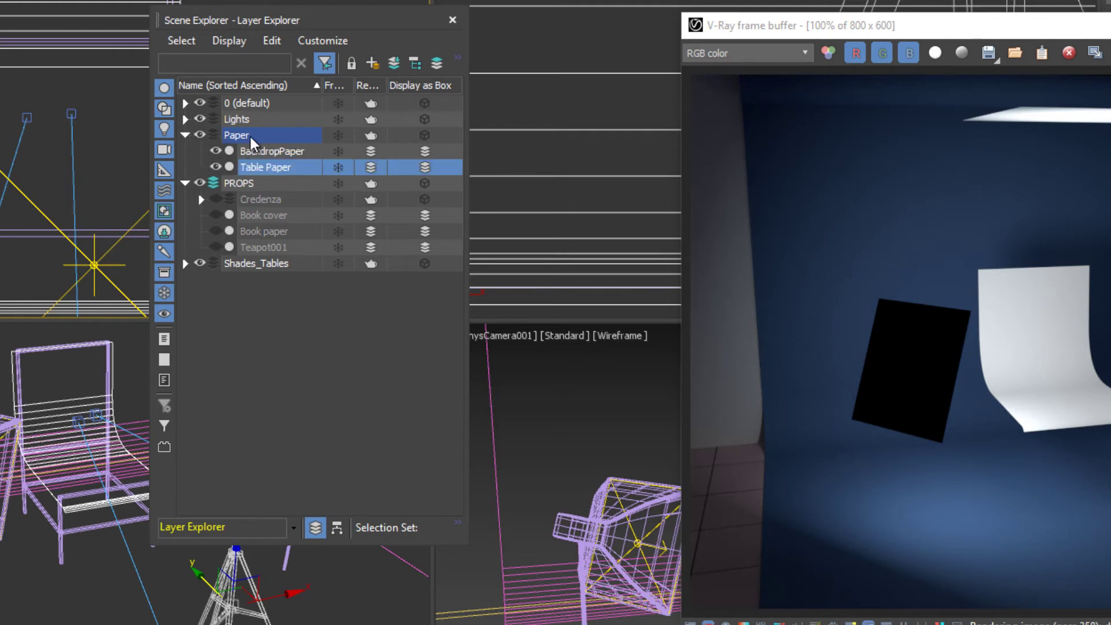
left_click(255, 150)
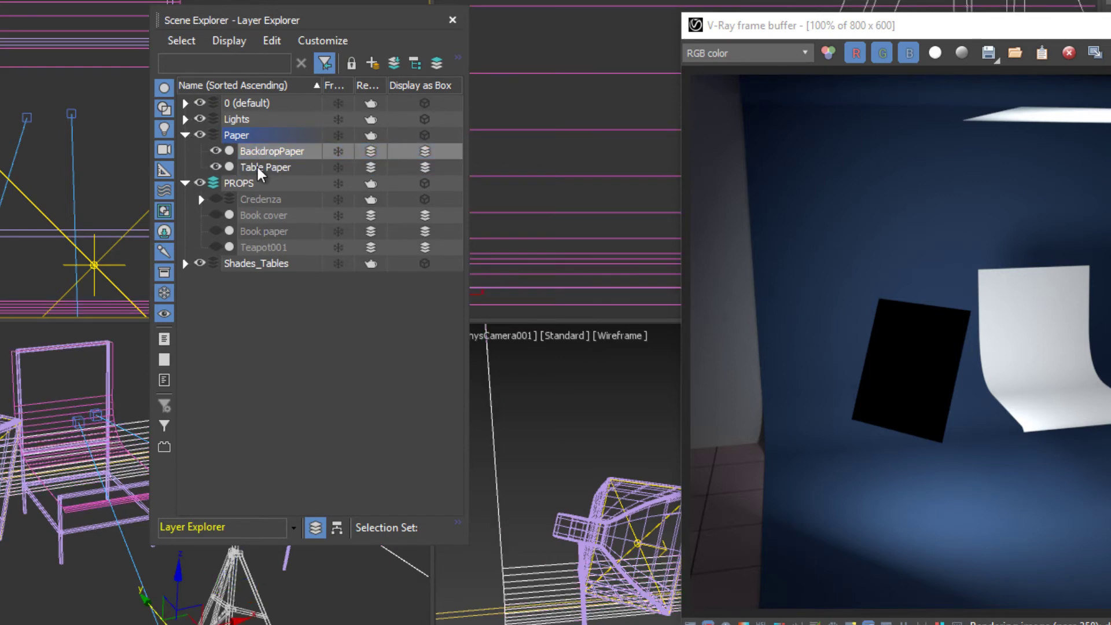
Select the Table Paper object and open the Slate Material Editor on the BackdropPaper material and color chart bitmap, keeping the render visible.
left_click(256, 165)
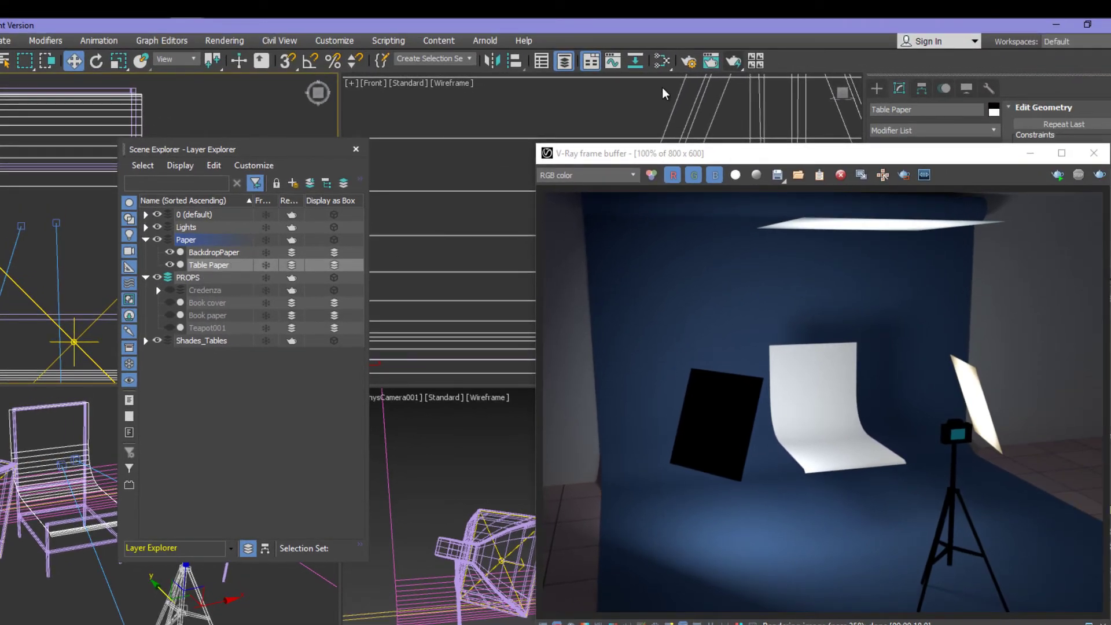
left_click(663, 61)
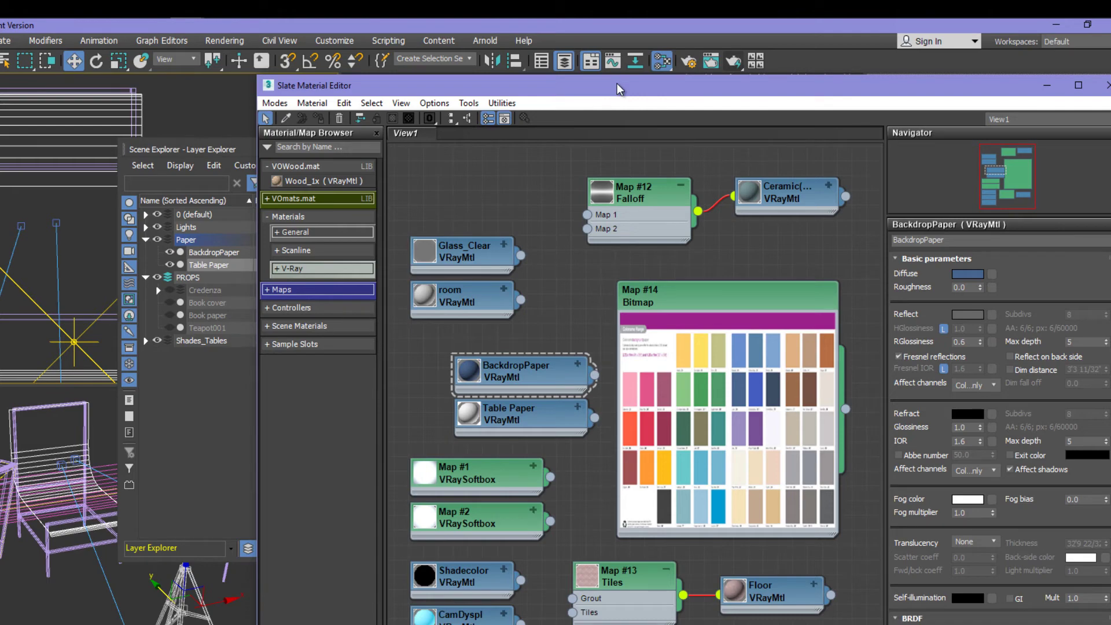
left_click_drag(610, 93, 177, 77)
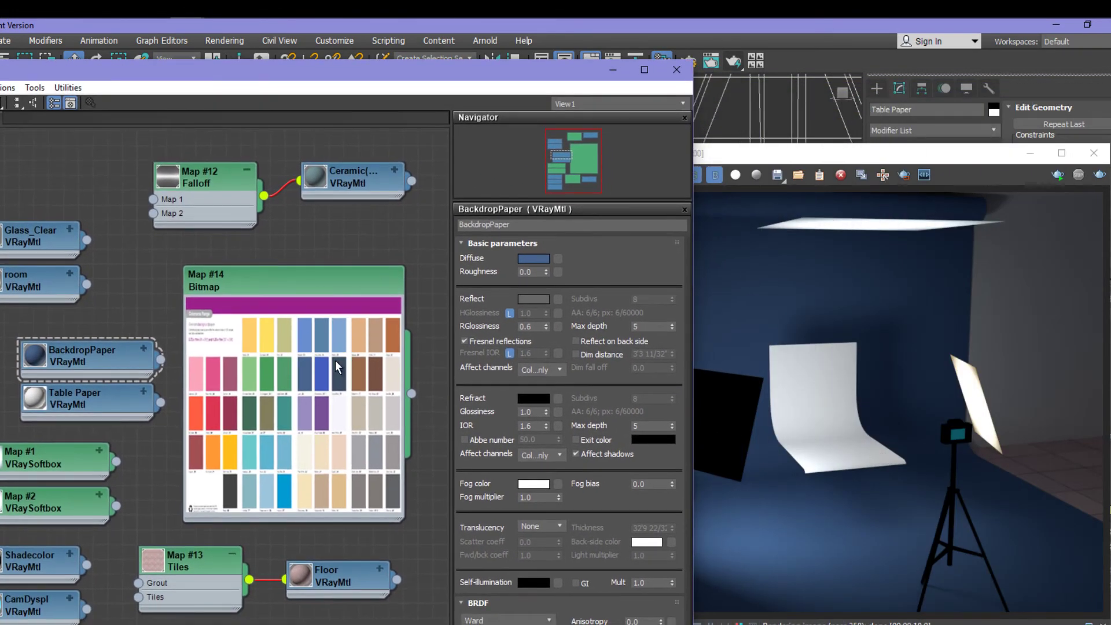
left_click(70, 363)
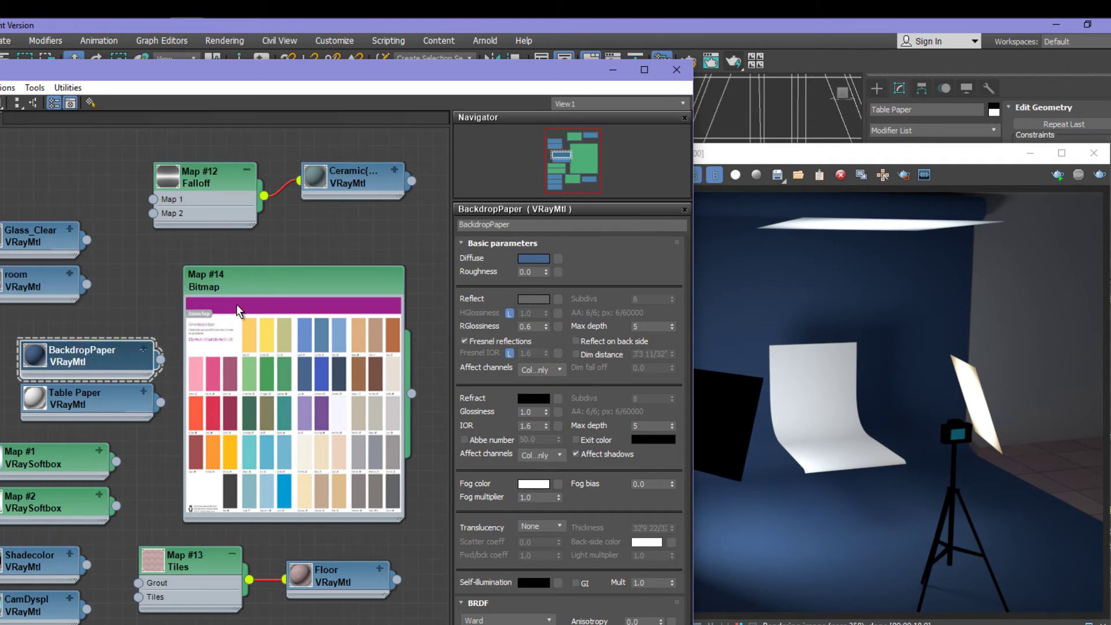
left_click_drag(239, 311, 253, 296)
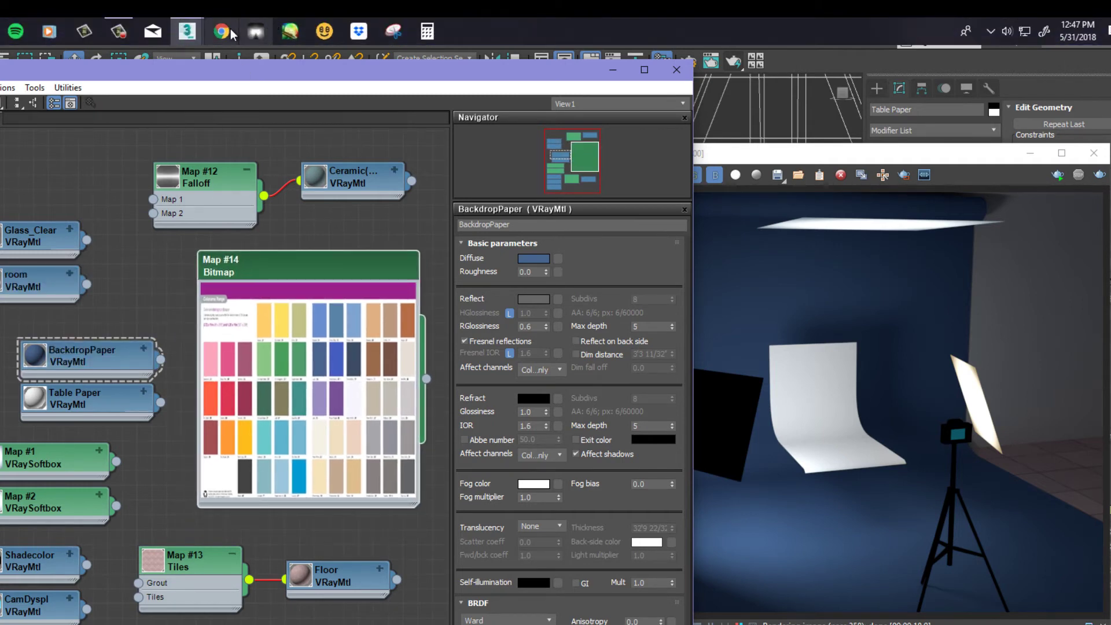
Switch to Chrome, search Google Images for "seamless photo paper", view the paper color charts and close the browser.
left_click(229, 32)
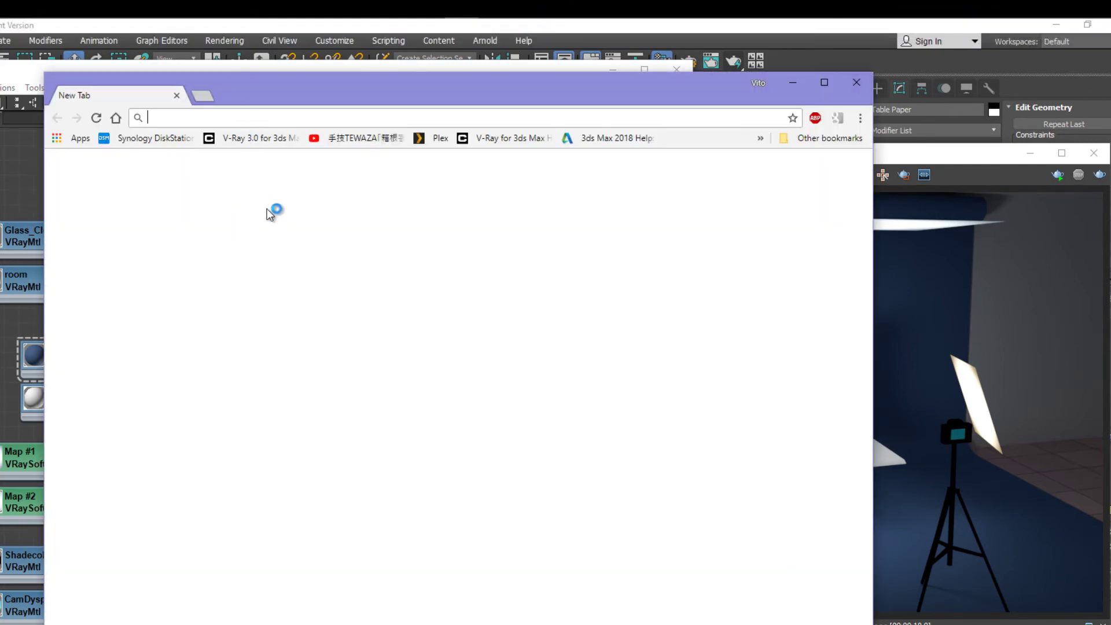
left_click(282, 352)
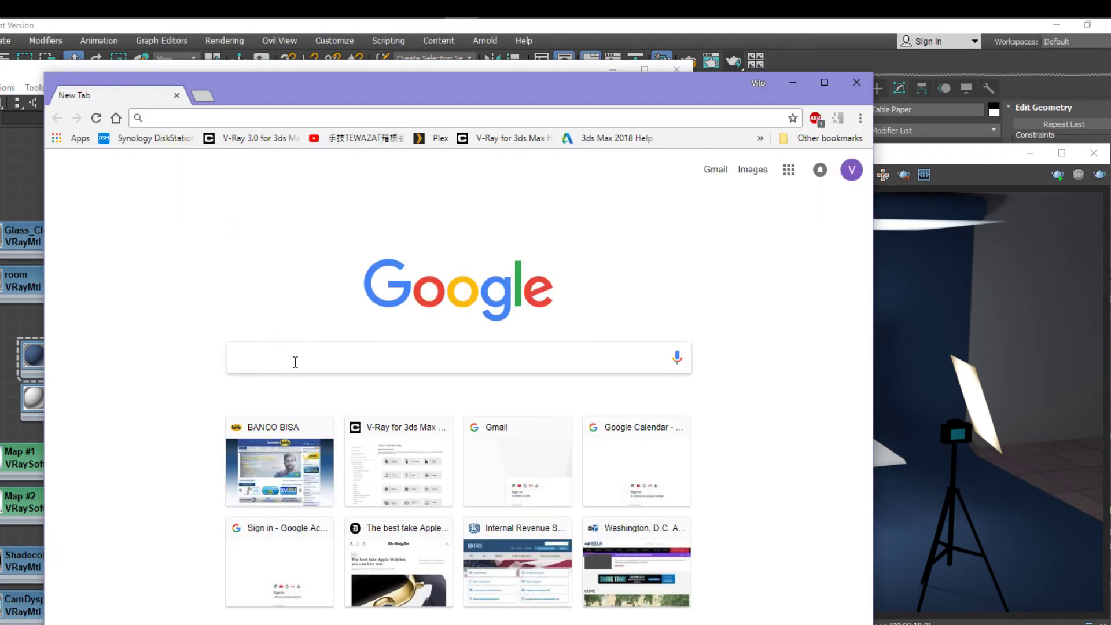
type("seam")
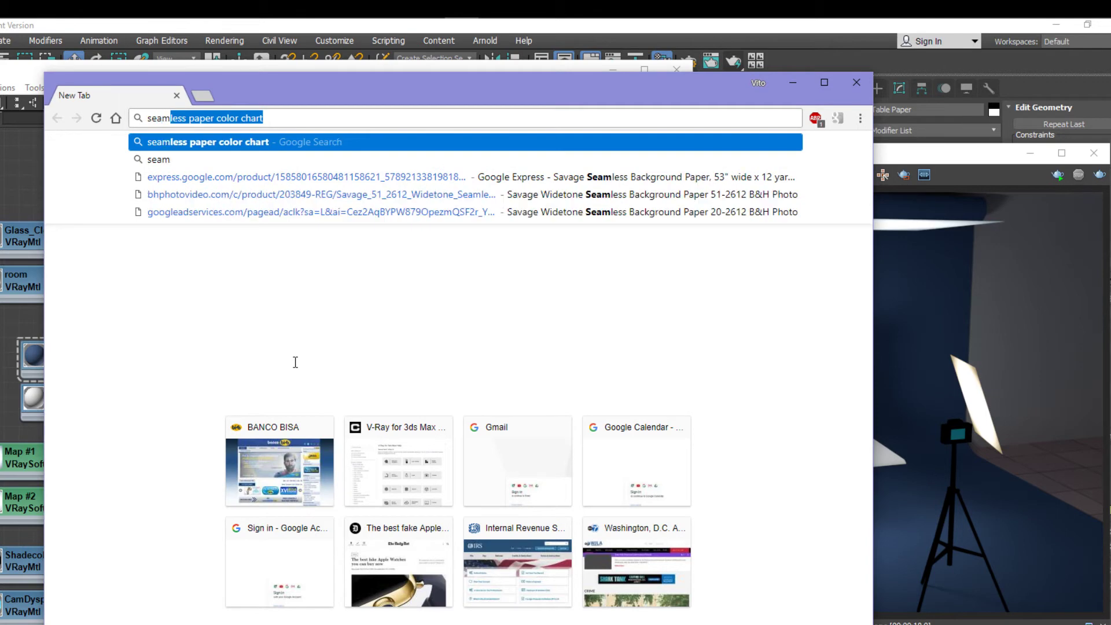
type("less")
key("Return")
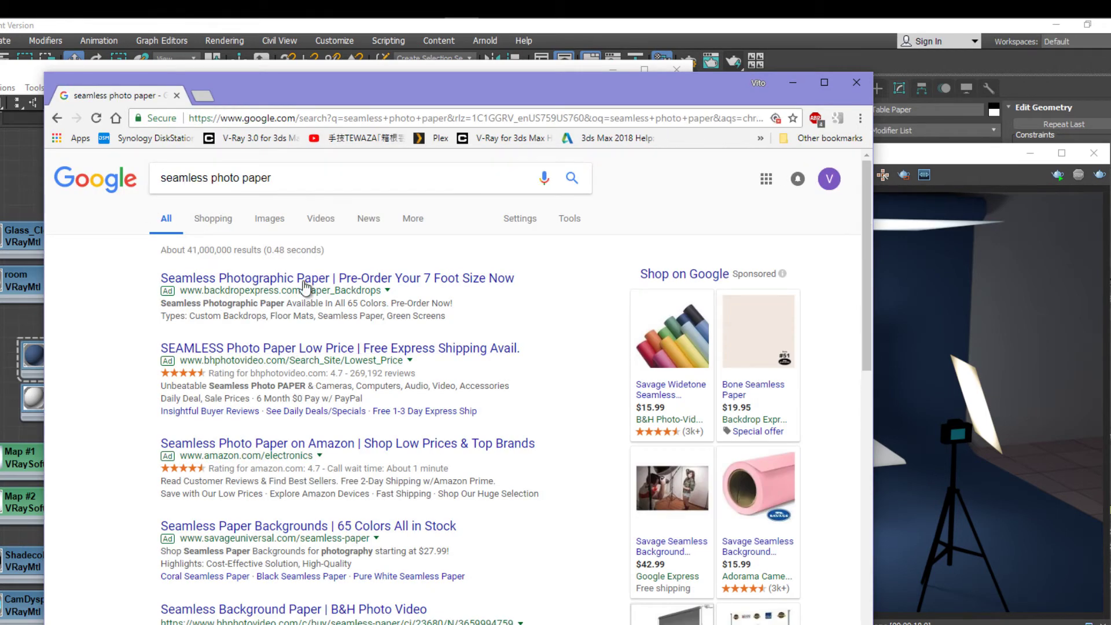
left_click(270, 218)
left_click(244, 324)
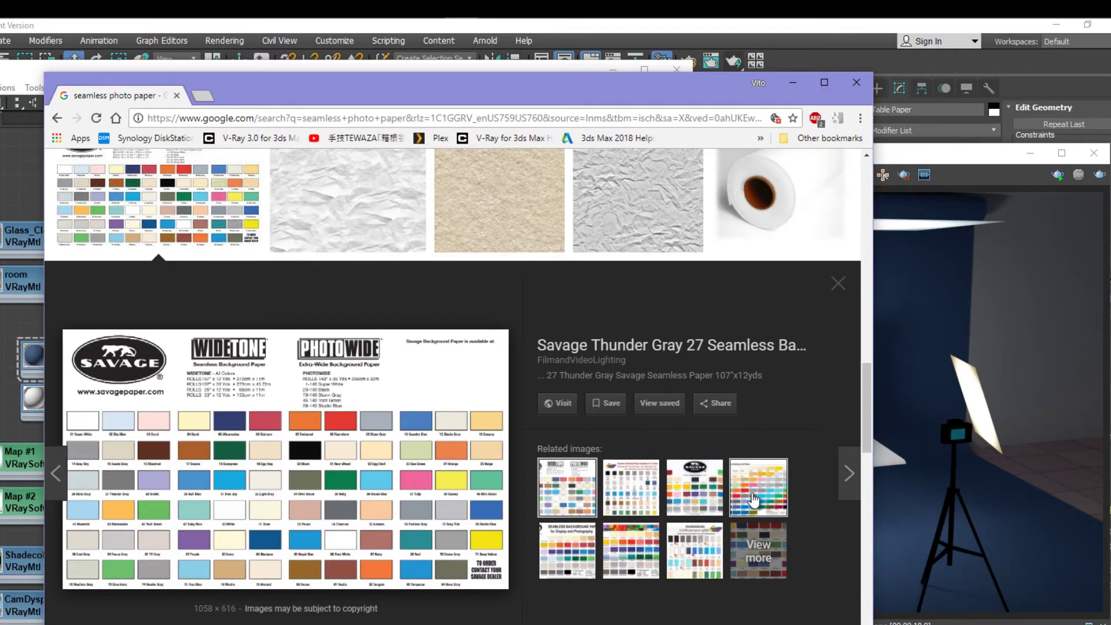
left_click(755, 502)
left_click(856, 84)
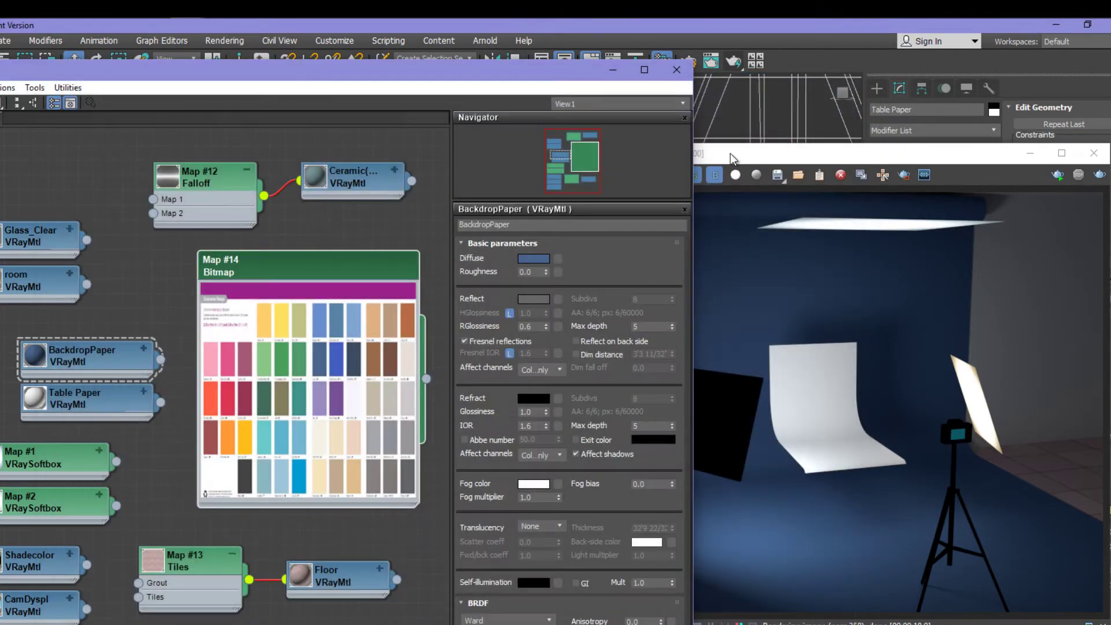
Set the BackdropPaper diffuse color to the orange sampled from the color chart bitmap and render the scene.
left_click_drag(331, 286, 325, 270)
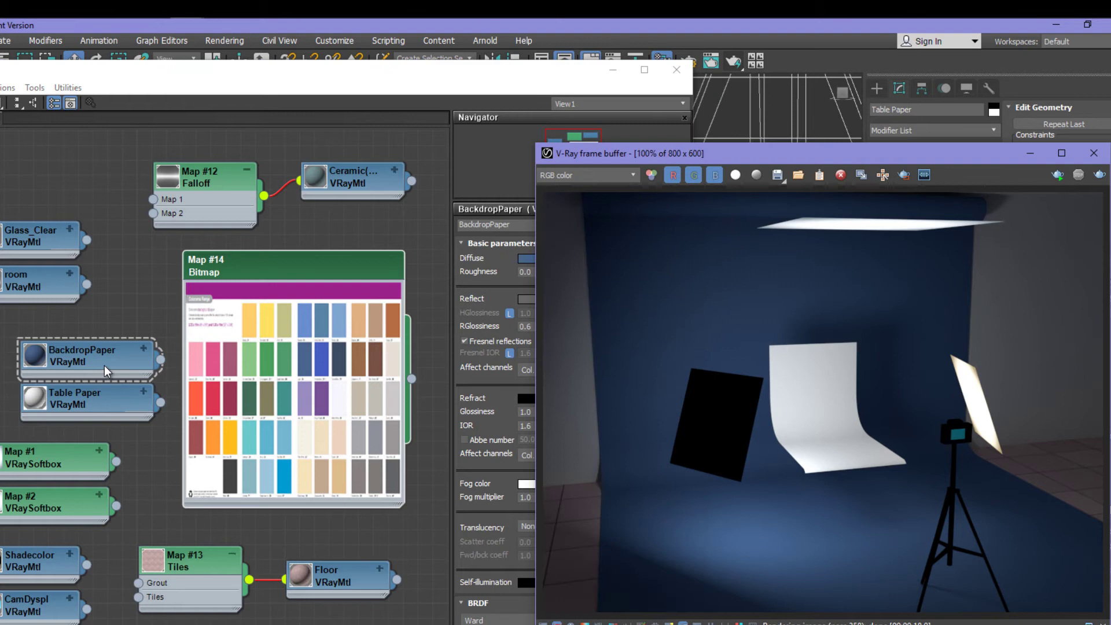
left_click(110, 370)
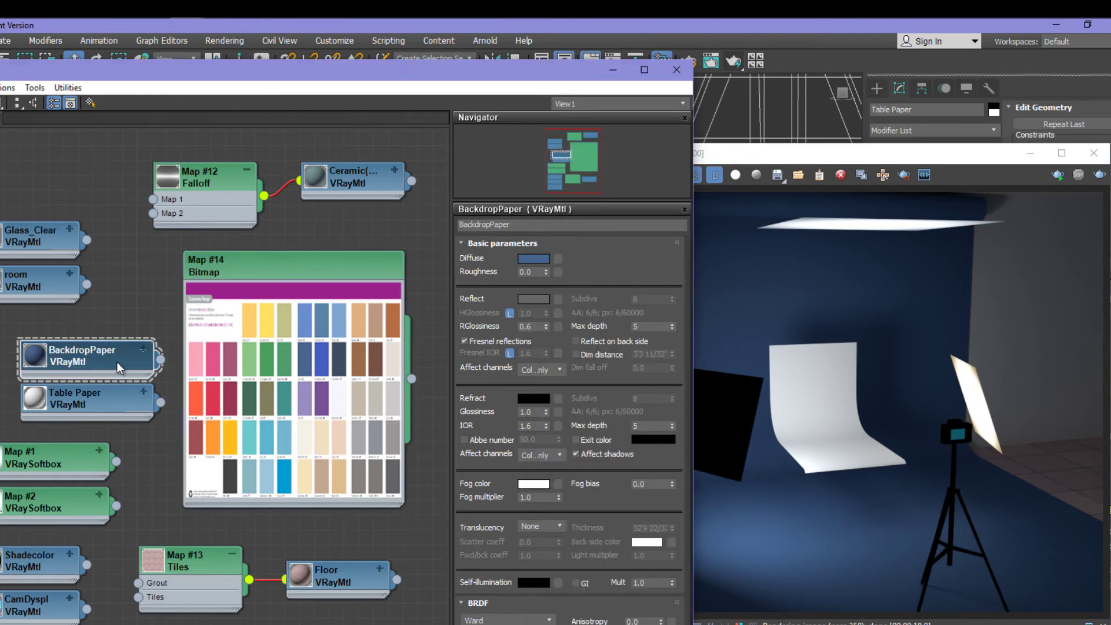
left_click(540, 259)
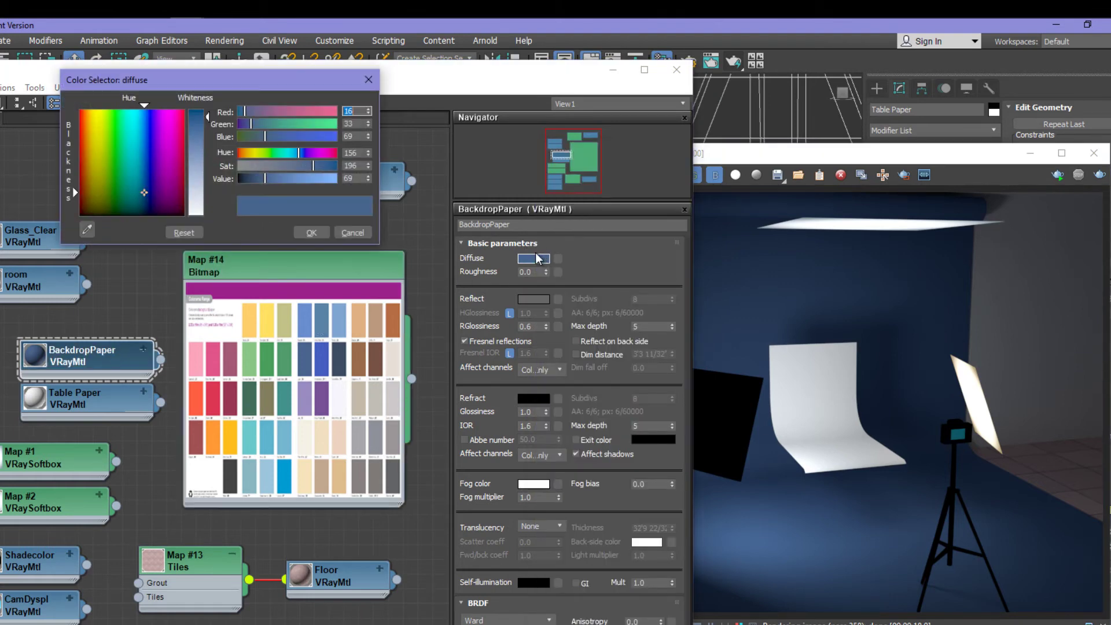
left_click(87, 231)
left_click(224, 435)
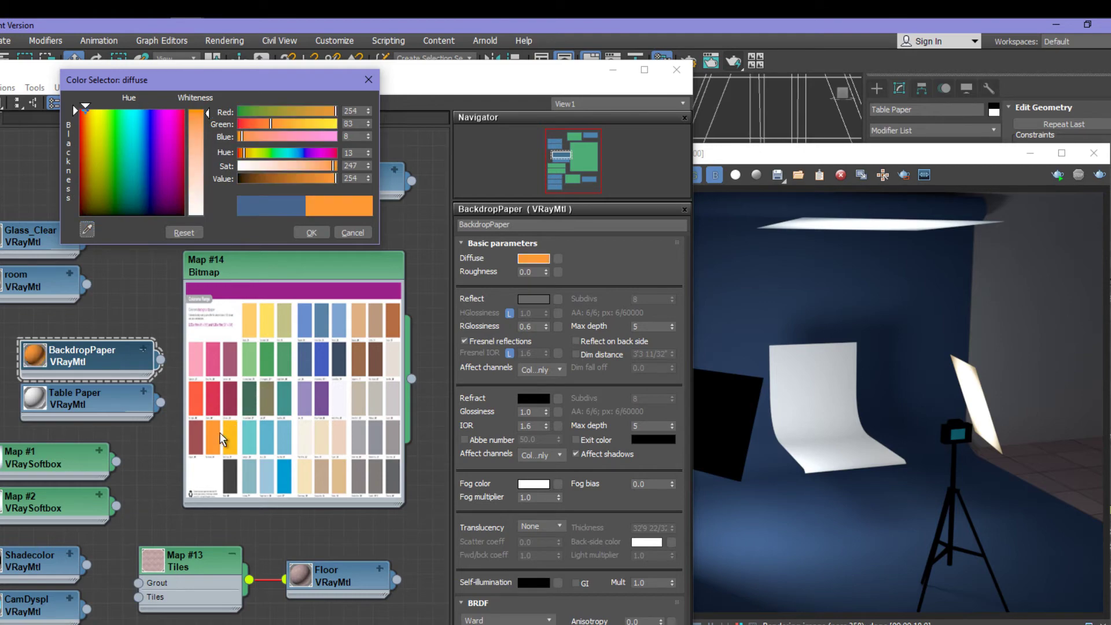
left_click(311, 233)
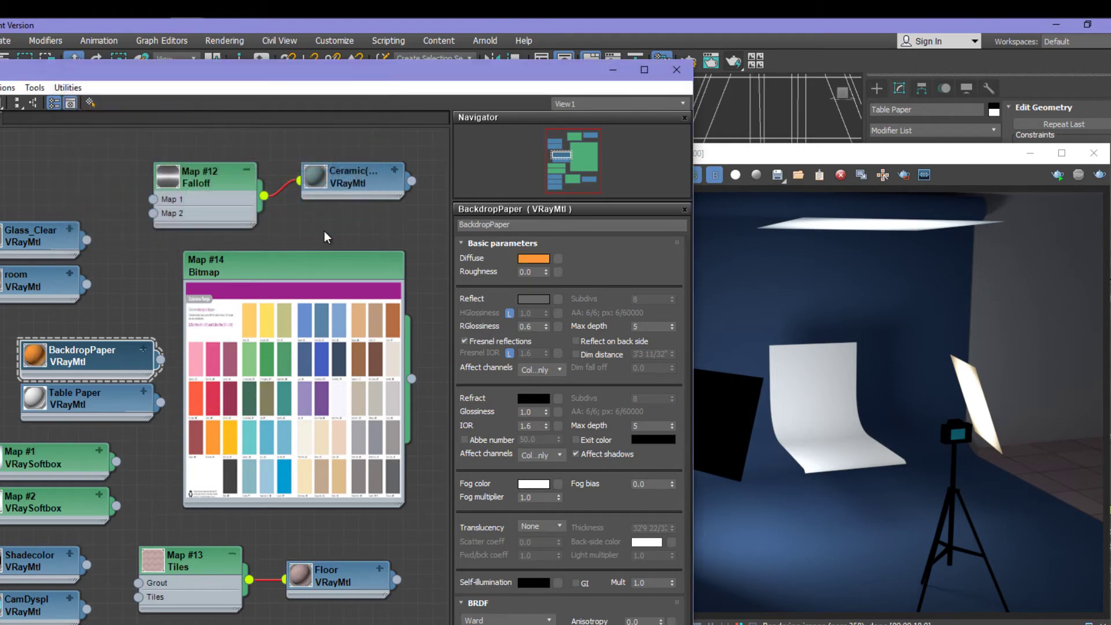
left_click(736, 60)
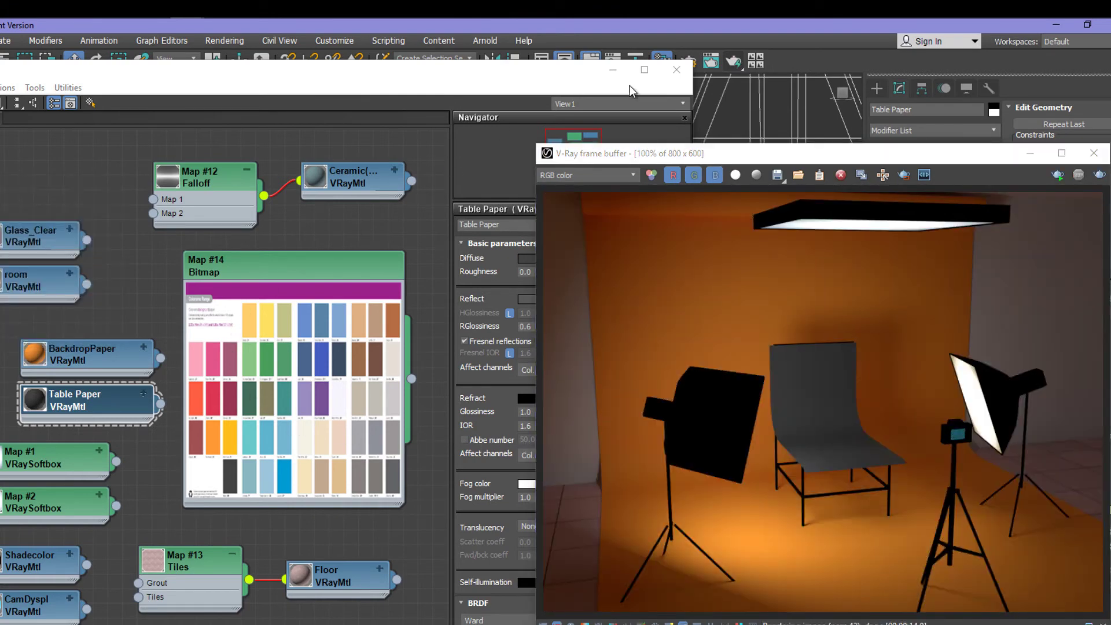
left_click(677, 69)
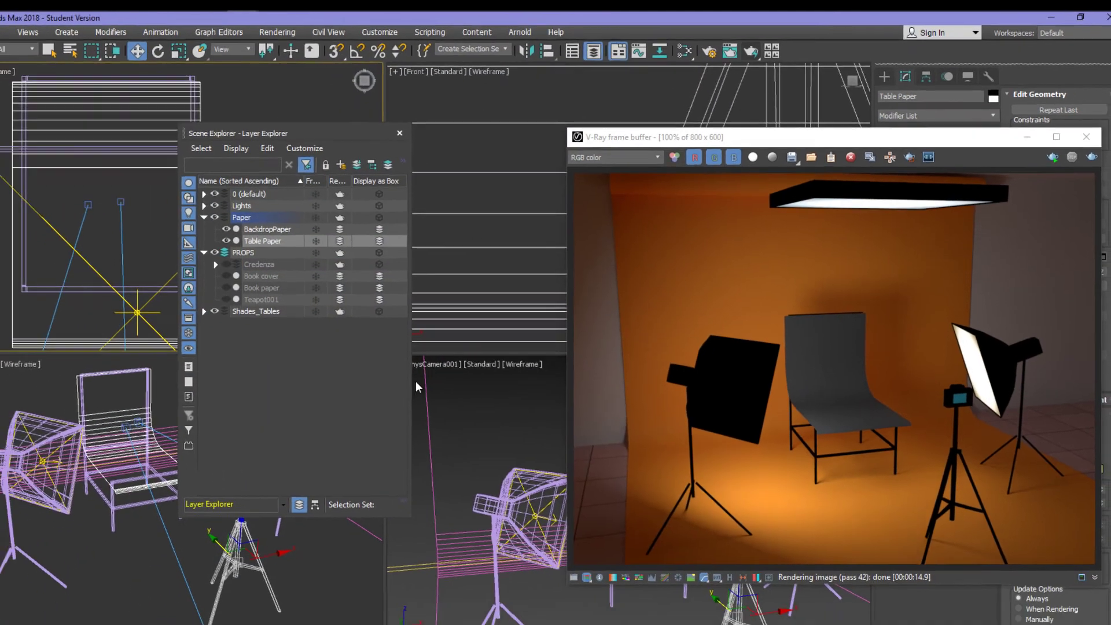
left_click(12, 19)
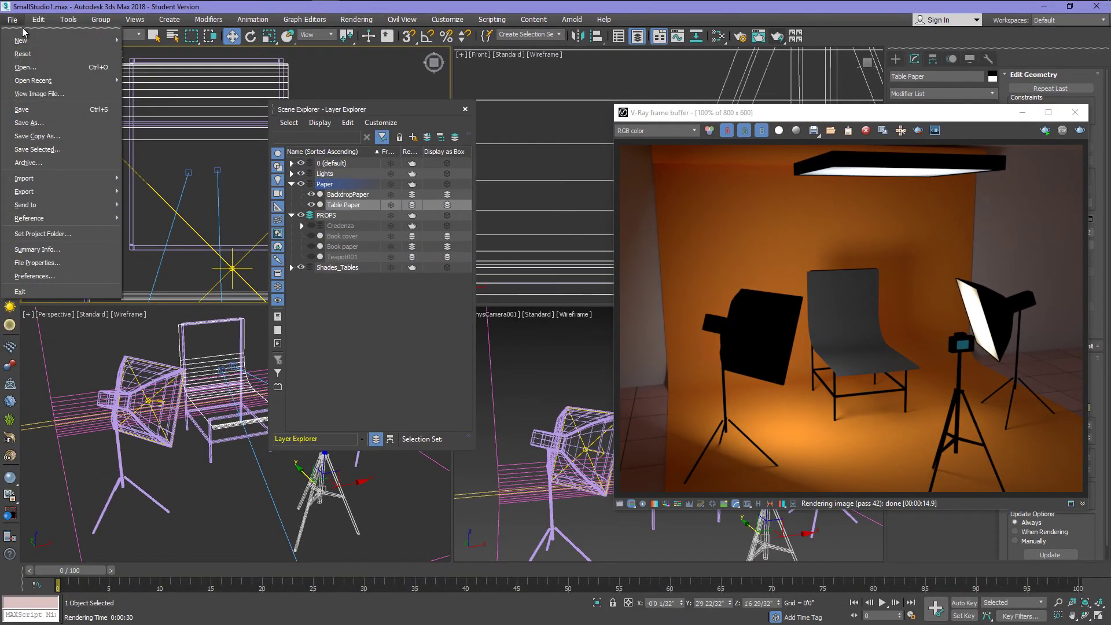
mouse_move(38, 184)
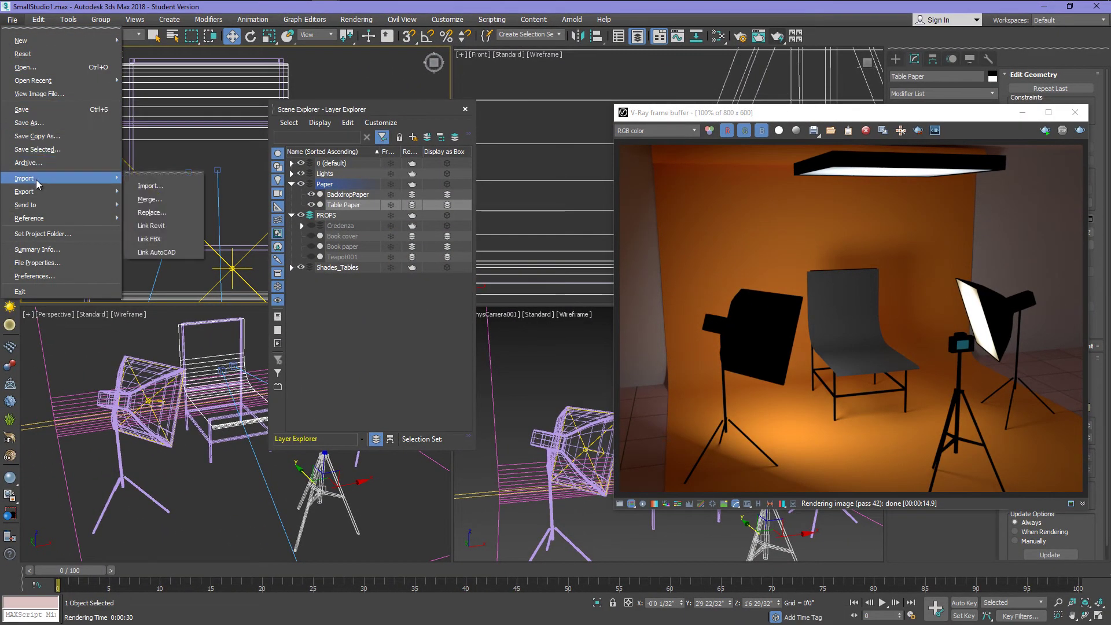
left_click(147, 199)
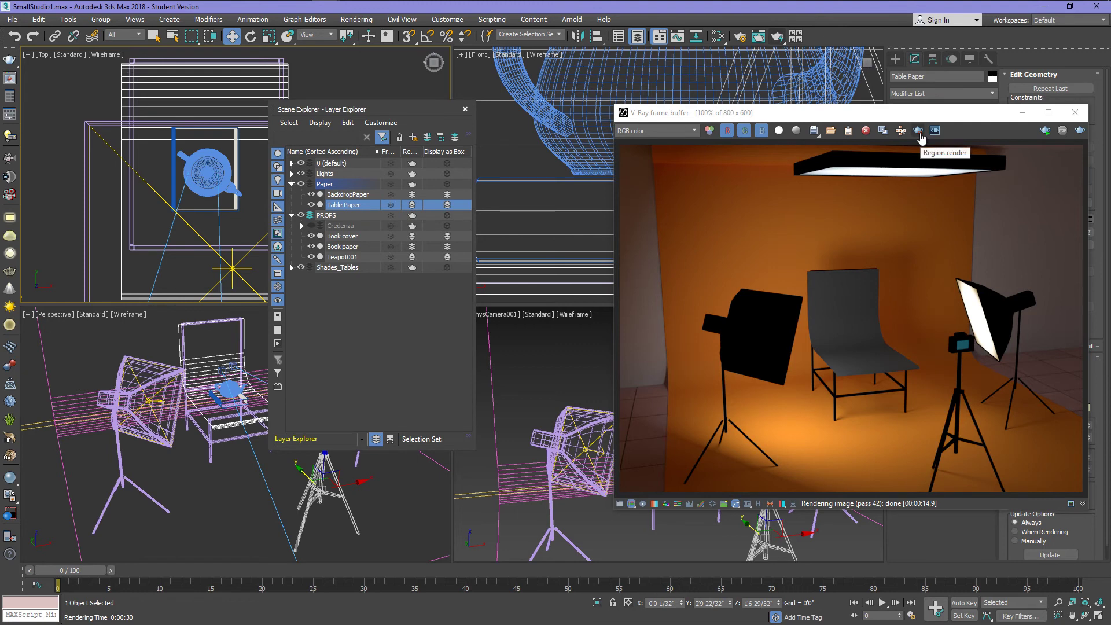
Render only a region around the shooting table with the teapot and books, then turn off region rendering and close the frame buffer.
left_click(918, 130)
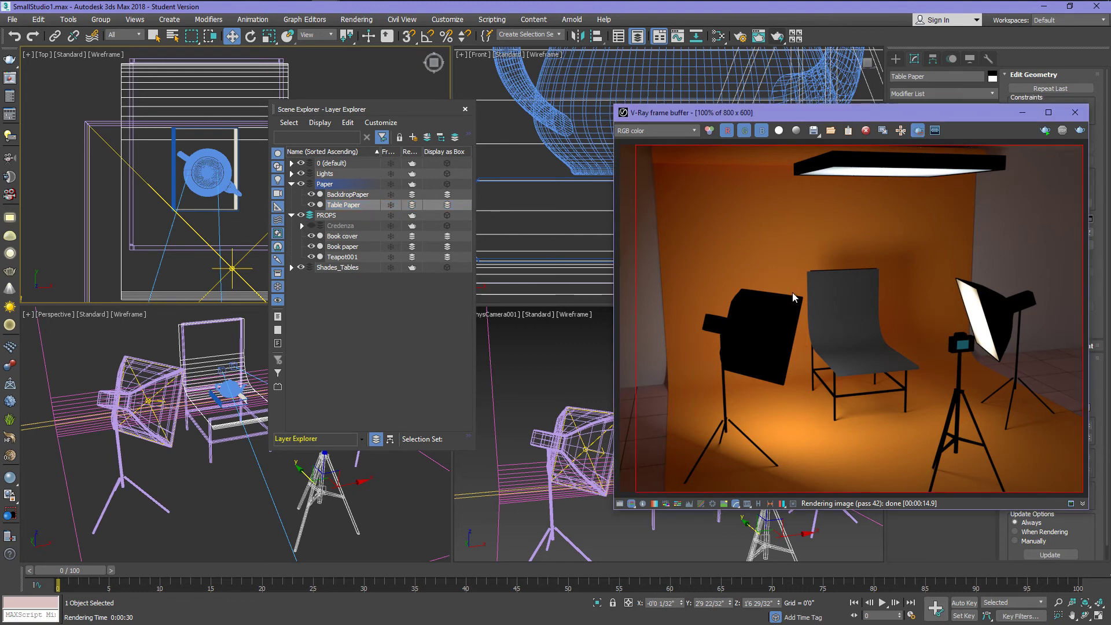
left_click_drag(788, 285, 928, 406)
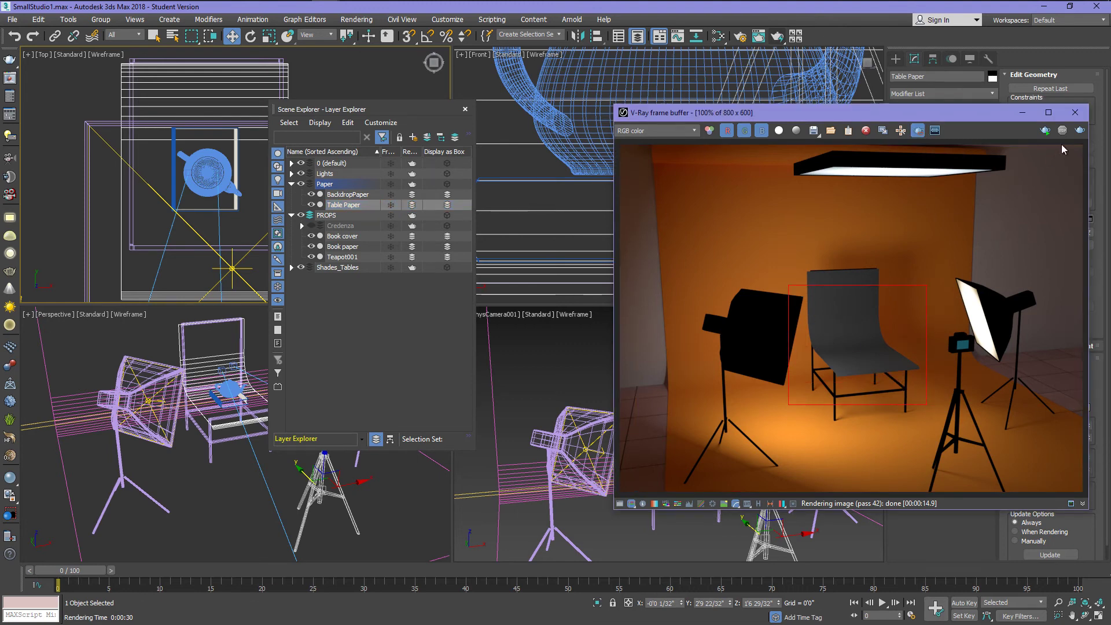
left_click(1079, 131)
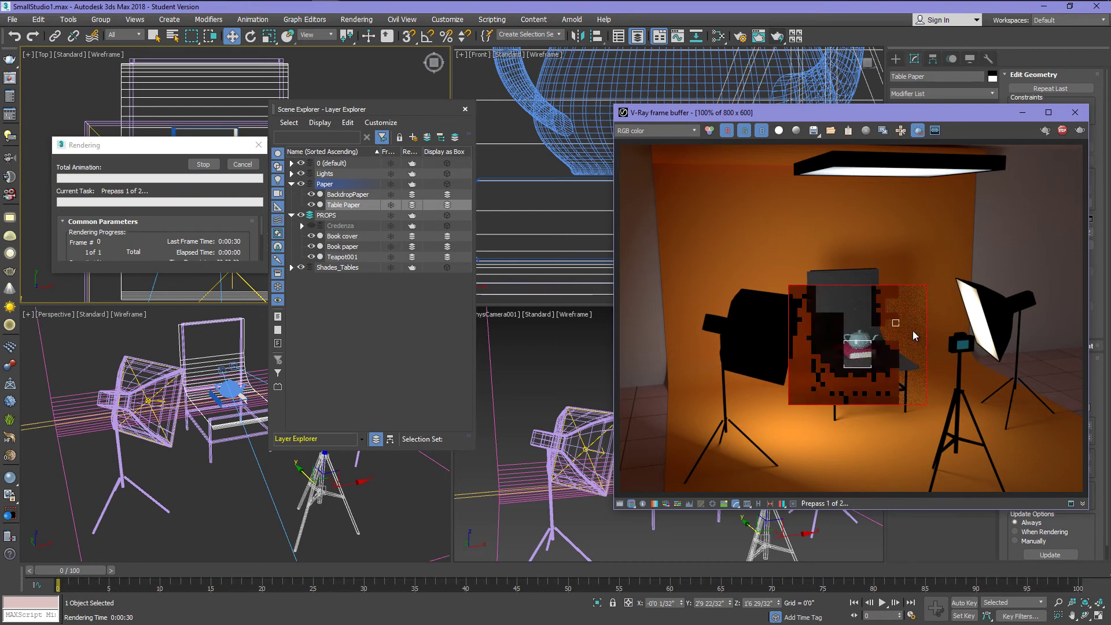
left_click(919, 130)
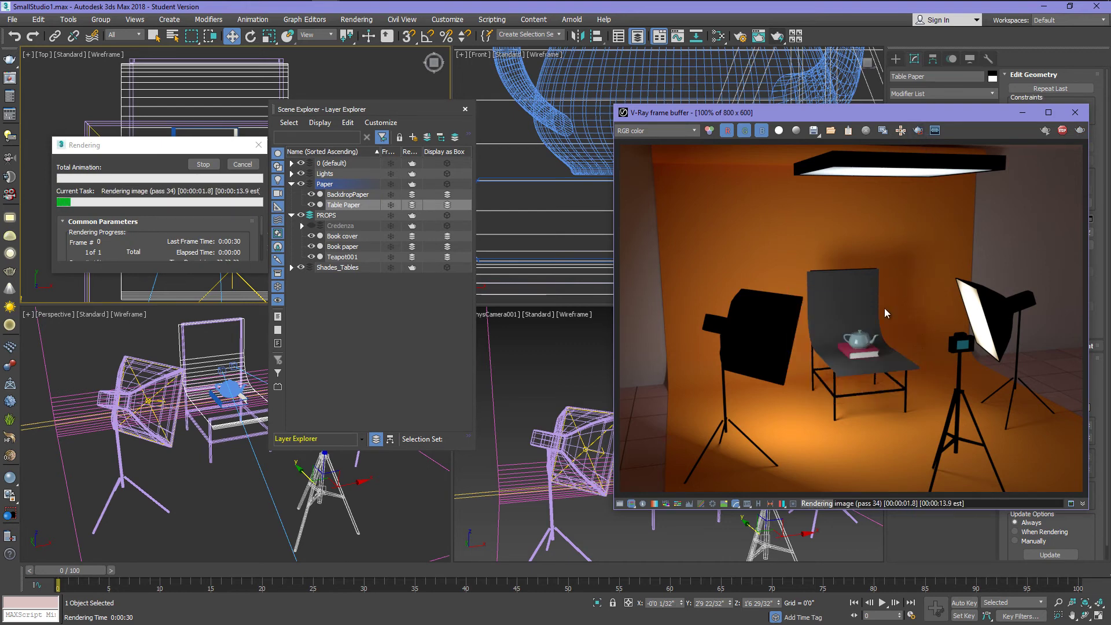
left_click(1075, 113)
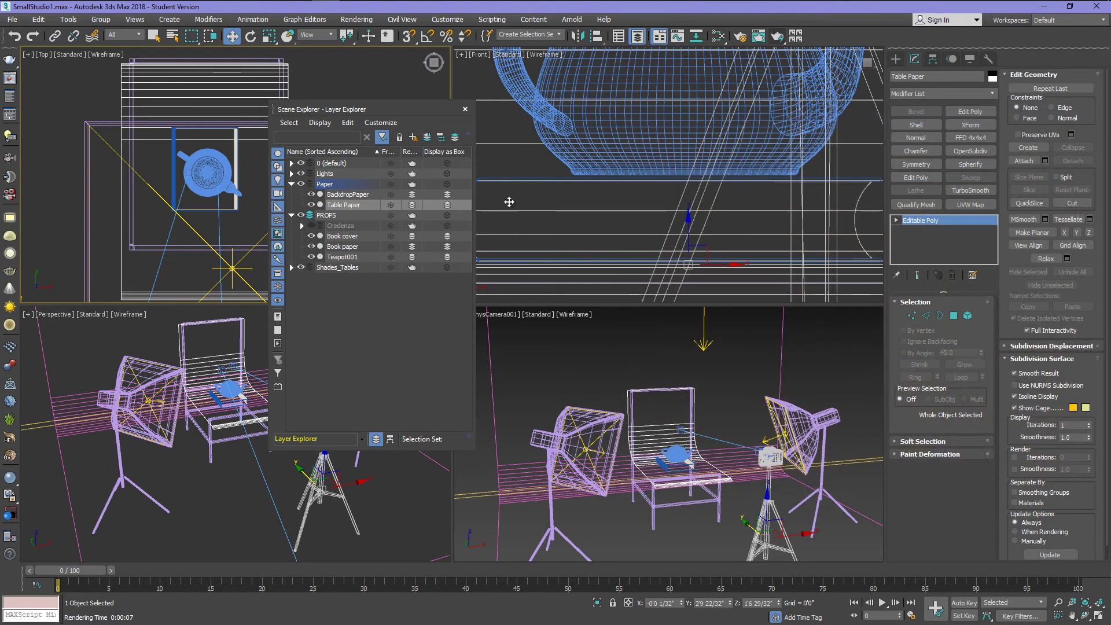
Close the Layer Explorer, switch the PhysCamera001 viewport to PhysCamera002 and render that view.
left_click(465, 109)
left_click(499, 314)
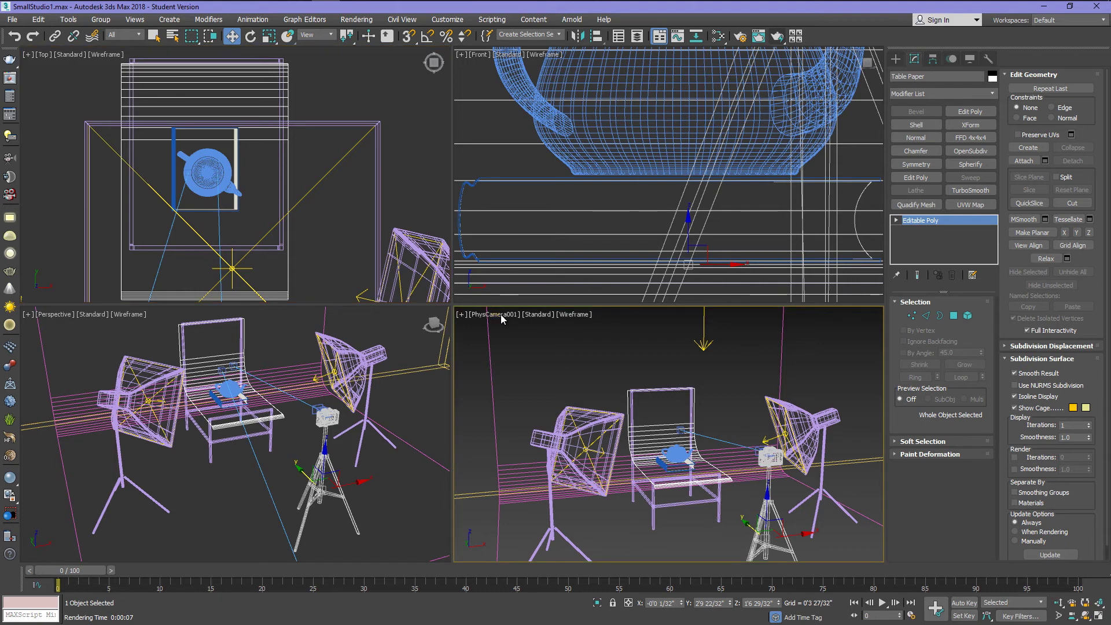
mouse_move(529, 326)
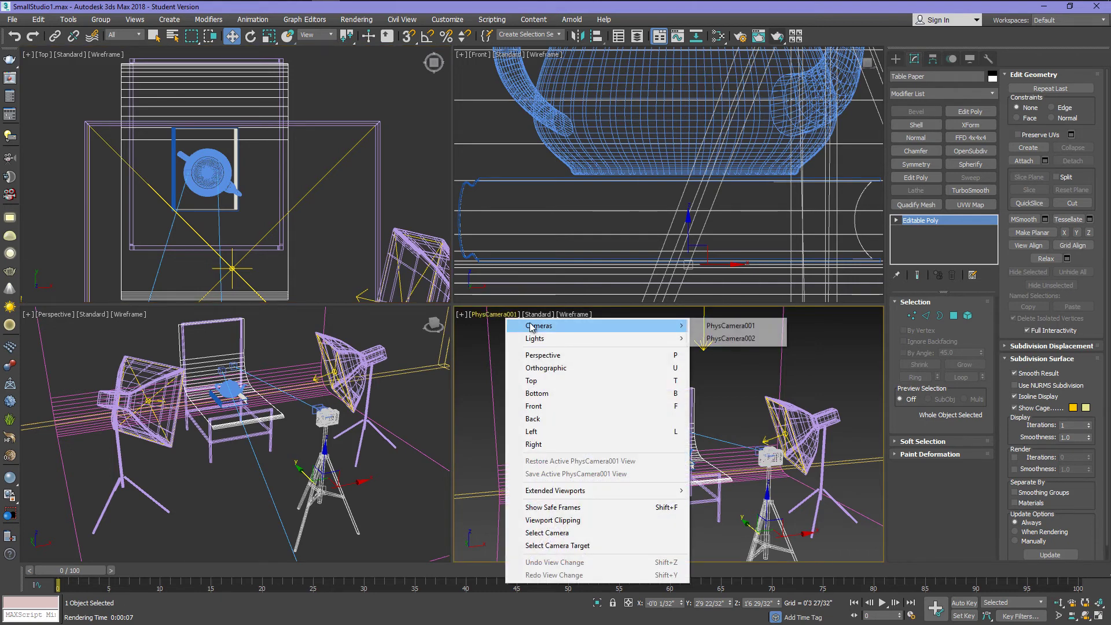
left_click(711, 339)
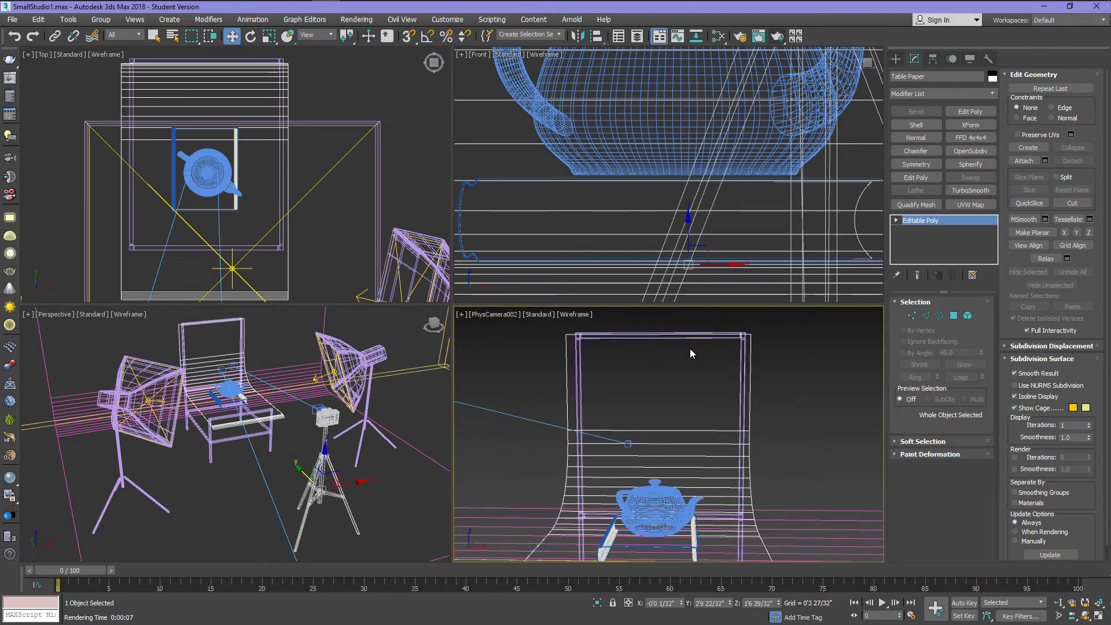
middle_click_drag(677, 385, 699, 359)
left_click(775, 36)
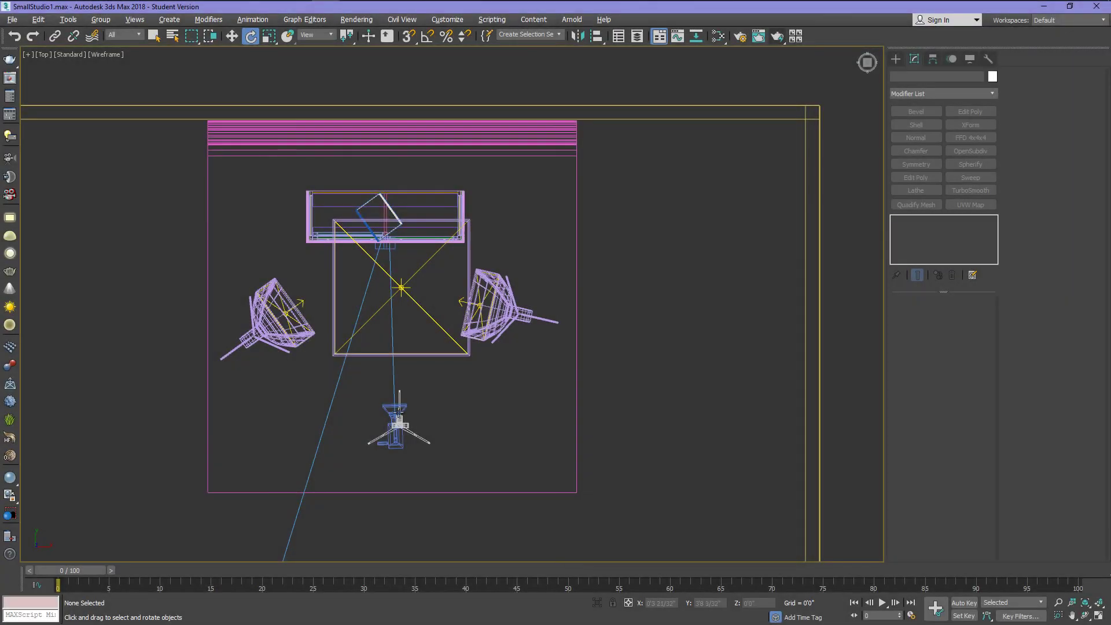
Select PhysCamera002 in the Top view and activate the Move tool to reposition it.
left_click(394, 408)
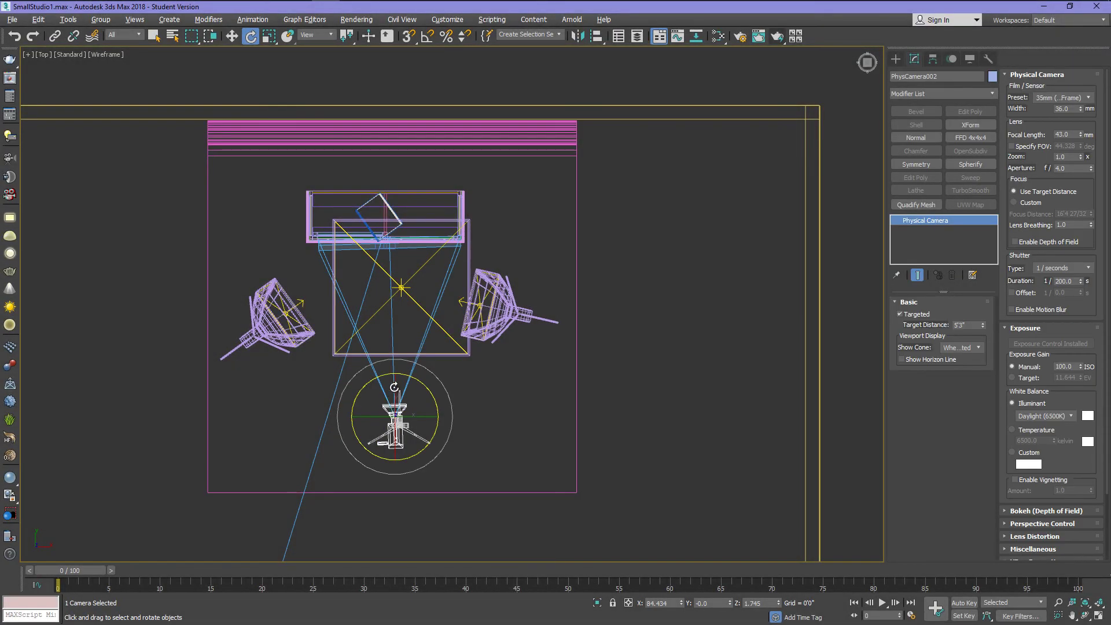
left_click(231, 35)
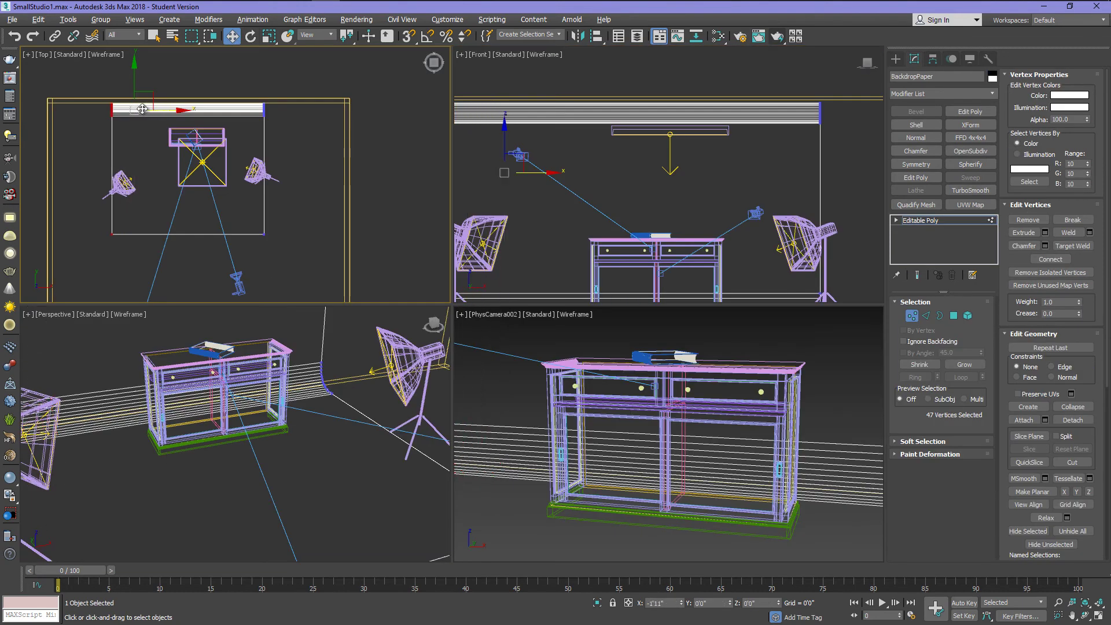
Widen the BackdropPaper by moving its selected edge vertices outward in the Top view, and render the PhysCamera002 view of the credenza.
left_click_drag(142, 109, 140, 108)
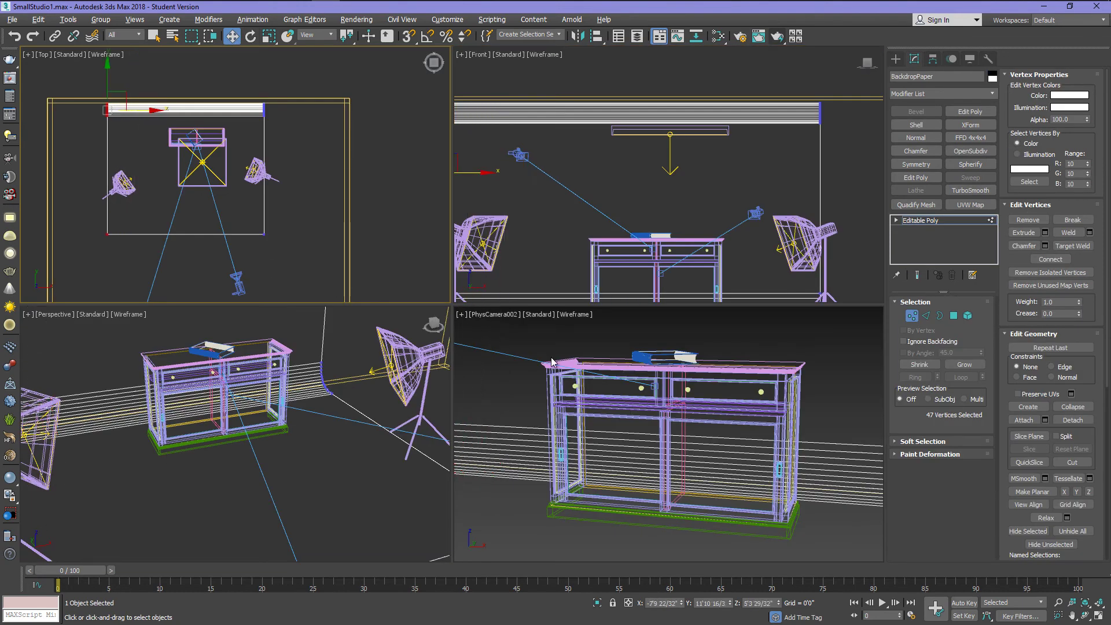
left_click(912, 315)
left_click(837, 337)
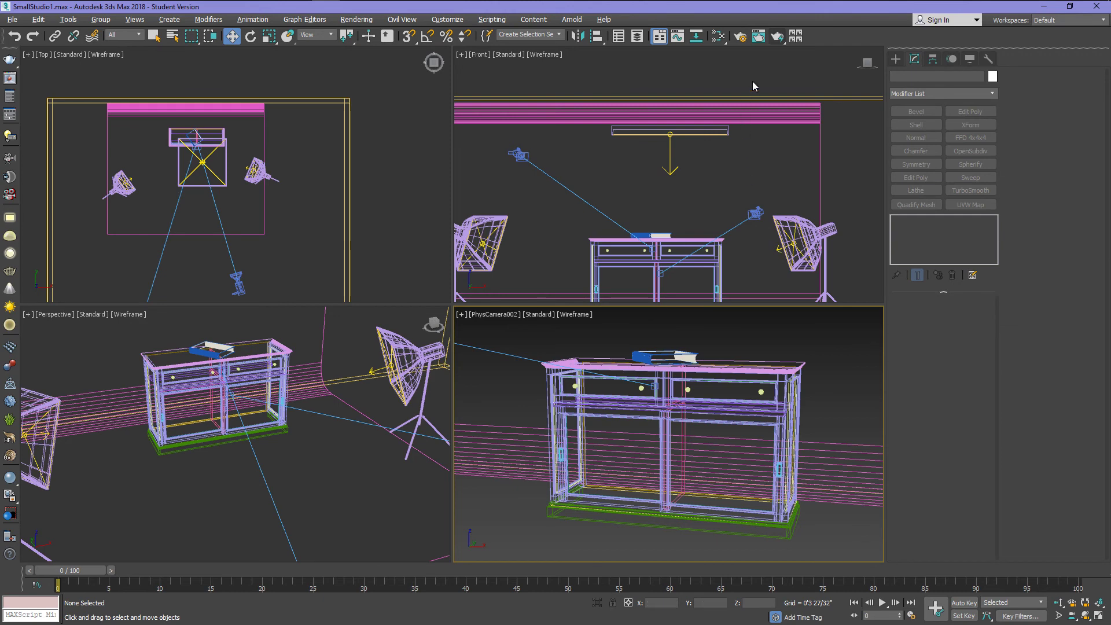
left_click(775, 40)
left_click_drag(776, 112, 447, 119)
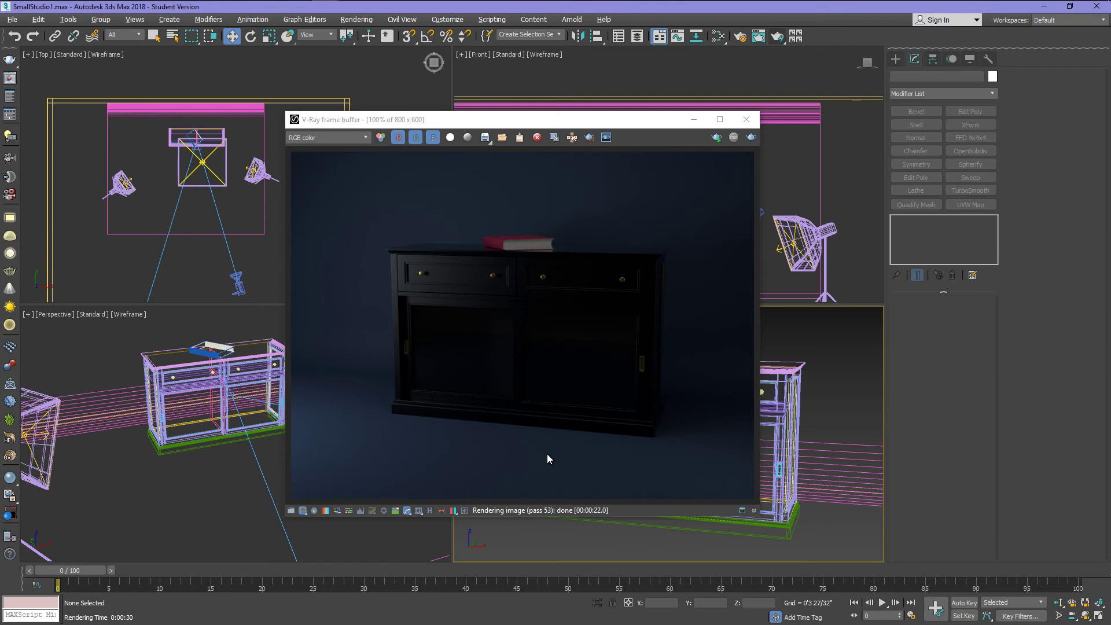
Give the backdrop paper a light colour in the material editor and render a region around the credenza's upper-left drawer.
left_click(719, 37)
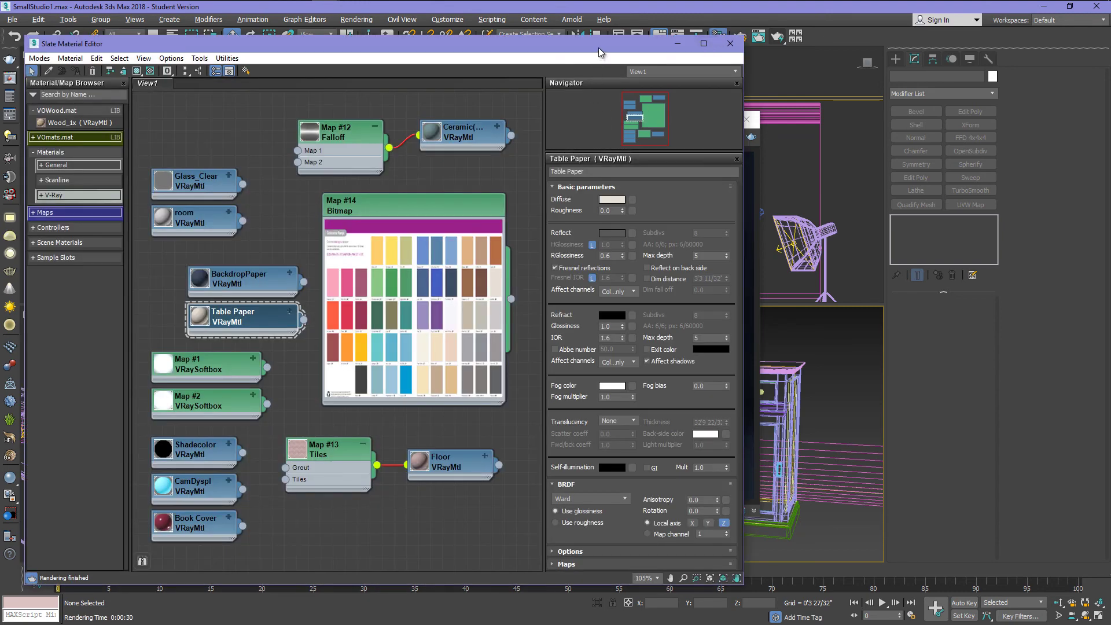
left_click(750, 156)
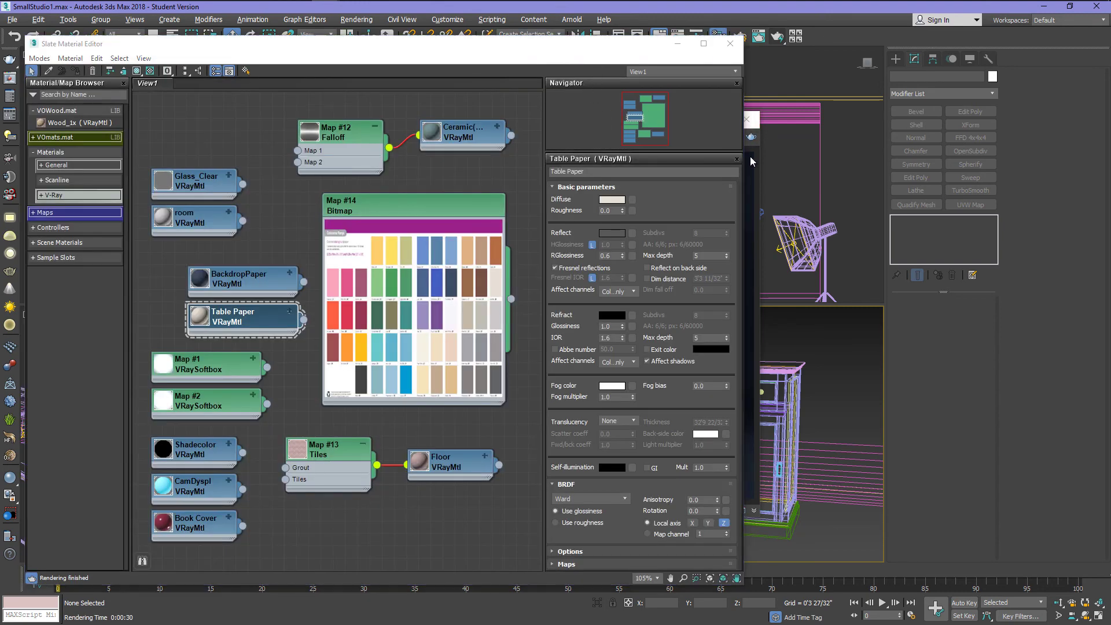
left_click_drag(688, 128, 980, 102)
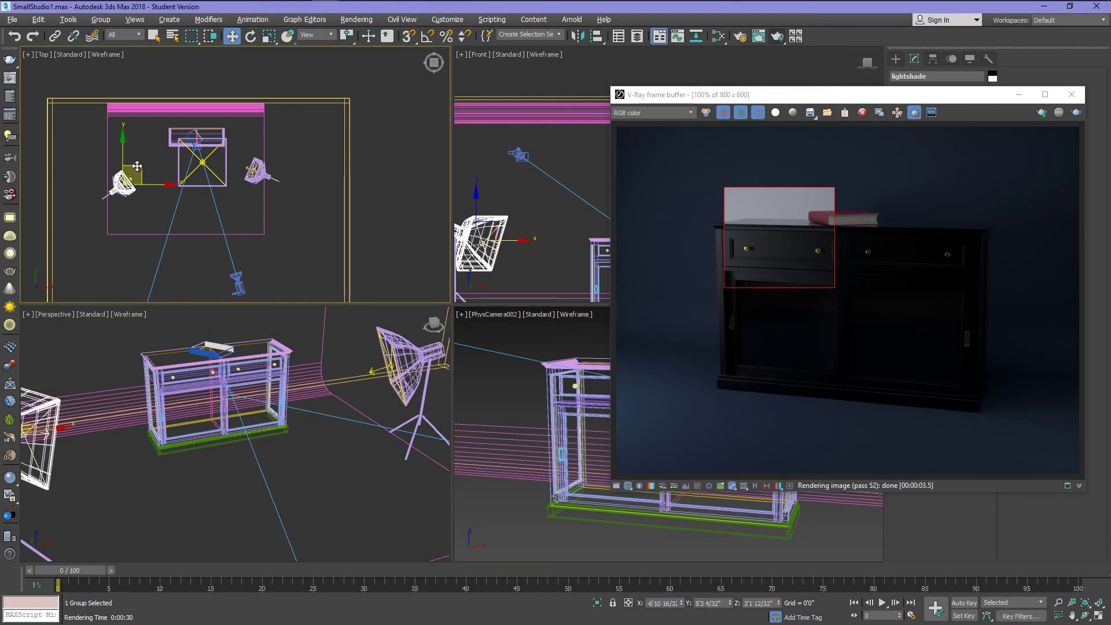
Bring up the V-Ray Light Lister and select SOFTVRayLight001, 002 and 003 one by one to identify each in the Top view.
left_click(138, 204)
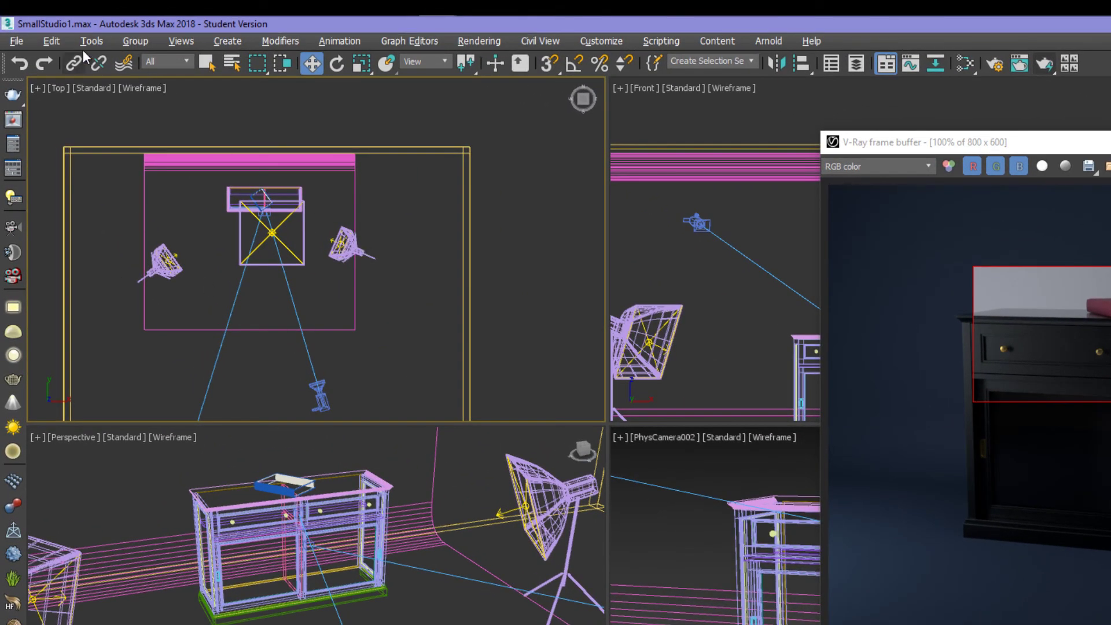
left_click(85, 43)
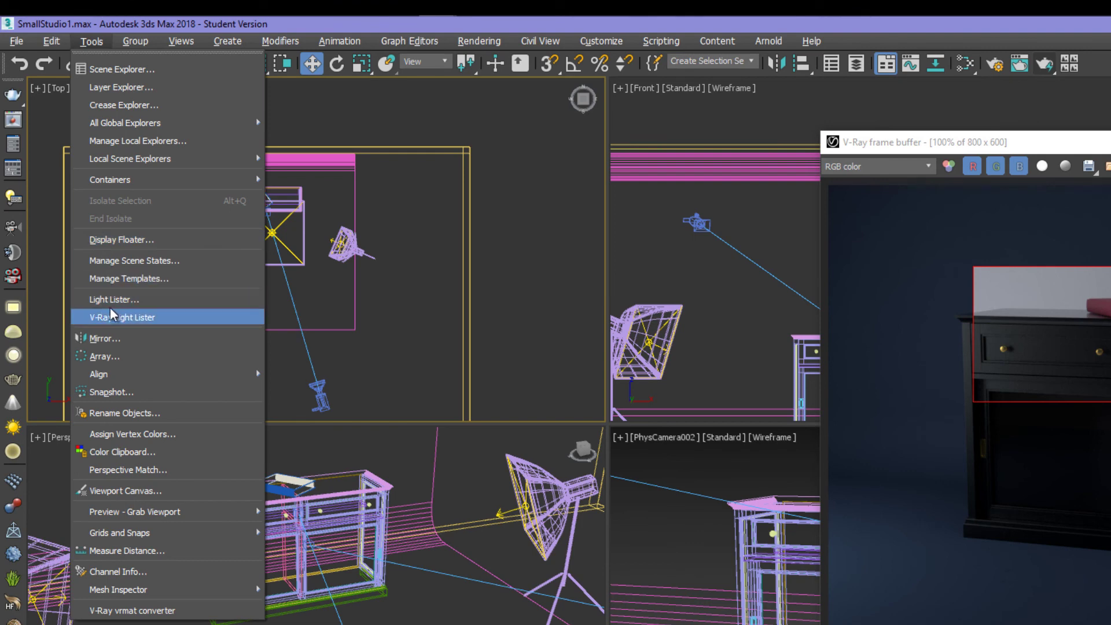
left_click(126, 317)
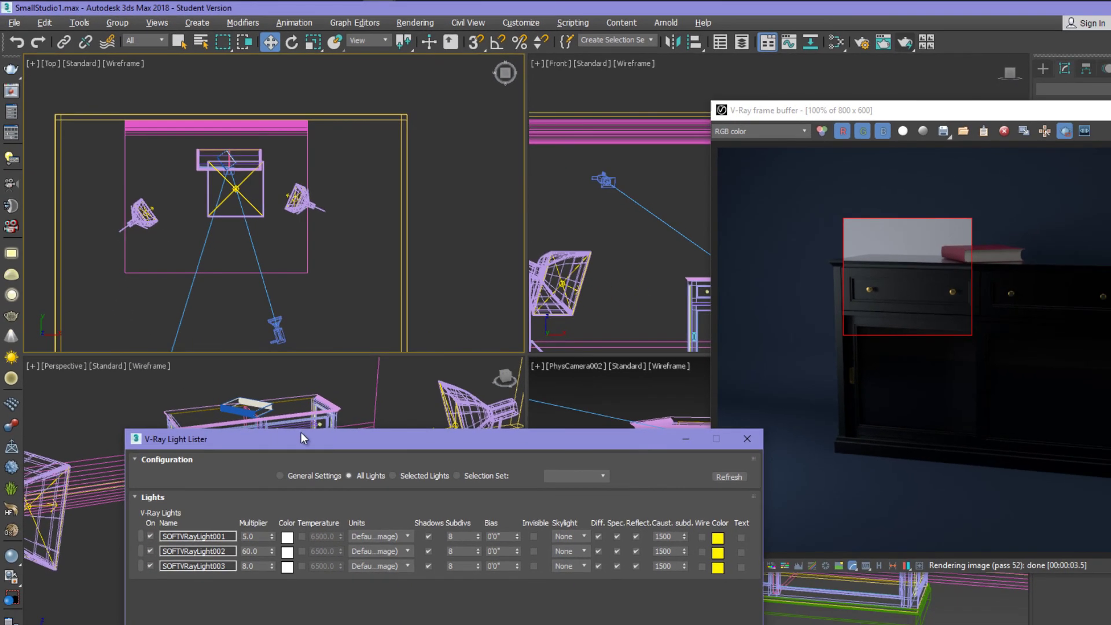
left_click_drag(301, 438, 304, 426)
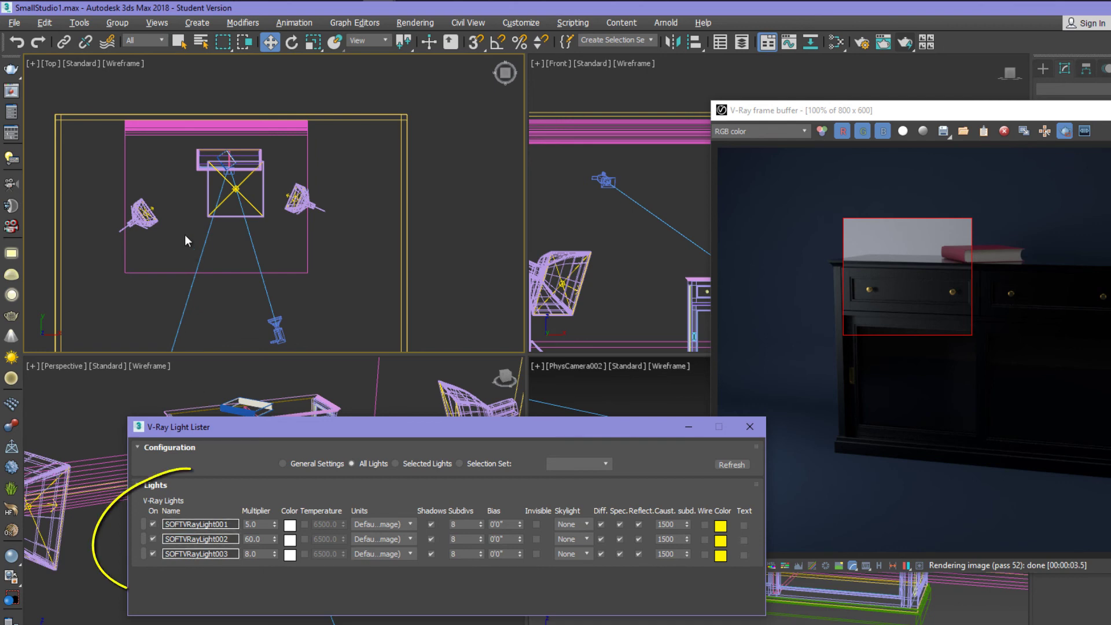
left_click(144, 524)
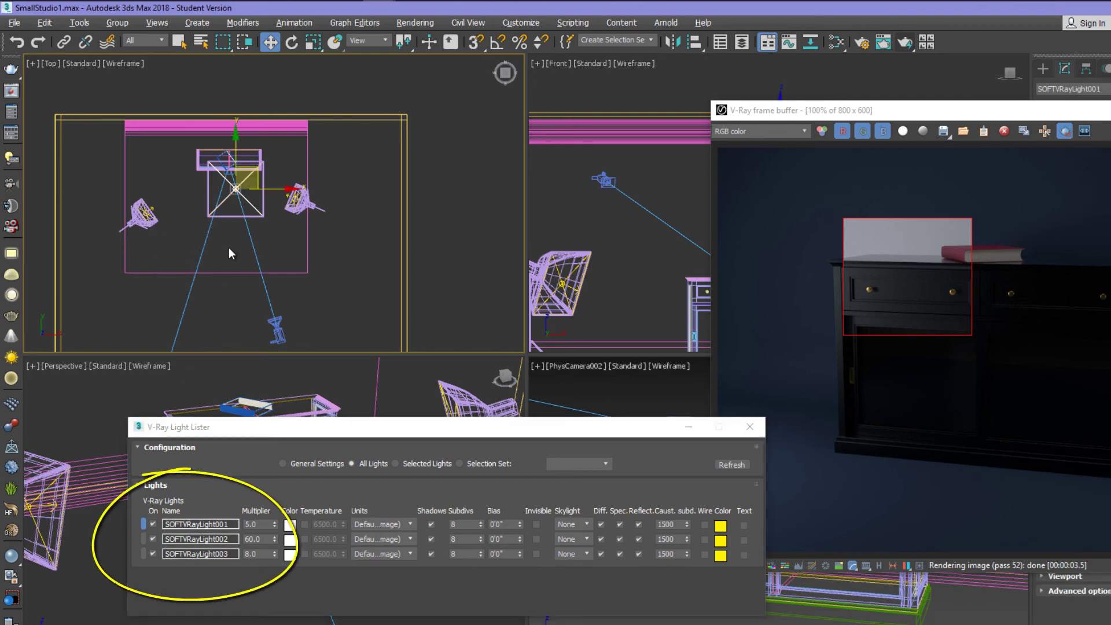
left_click(144, 538)
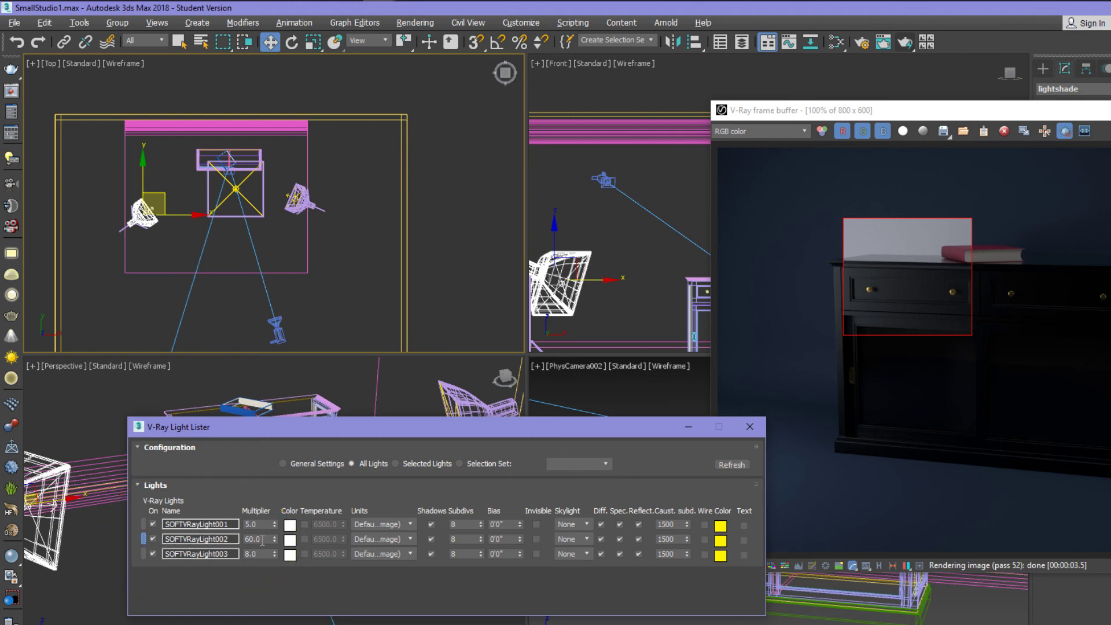
left_click(144, 554)
Set the multipliers of SOFTVRayLight003 and SOFTVRayLight002 to 70 in the light list.
left_click_drag(263, 554, 242, 567)
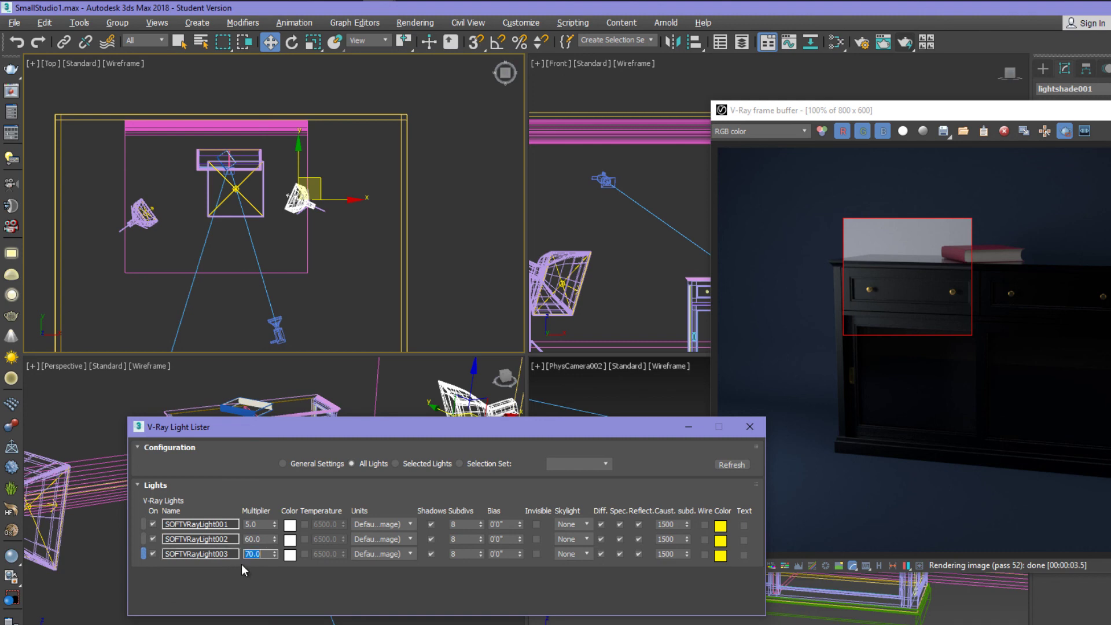
left_click(265, 539)
type("70")
key("Return")
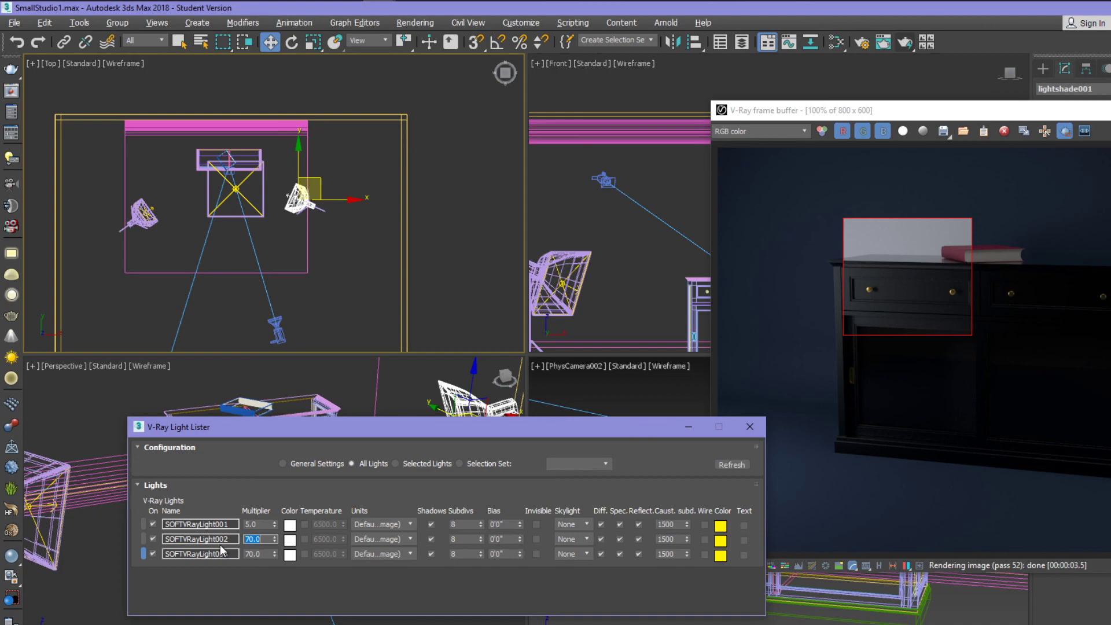